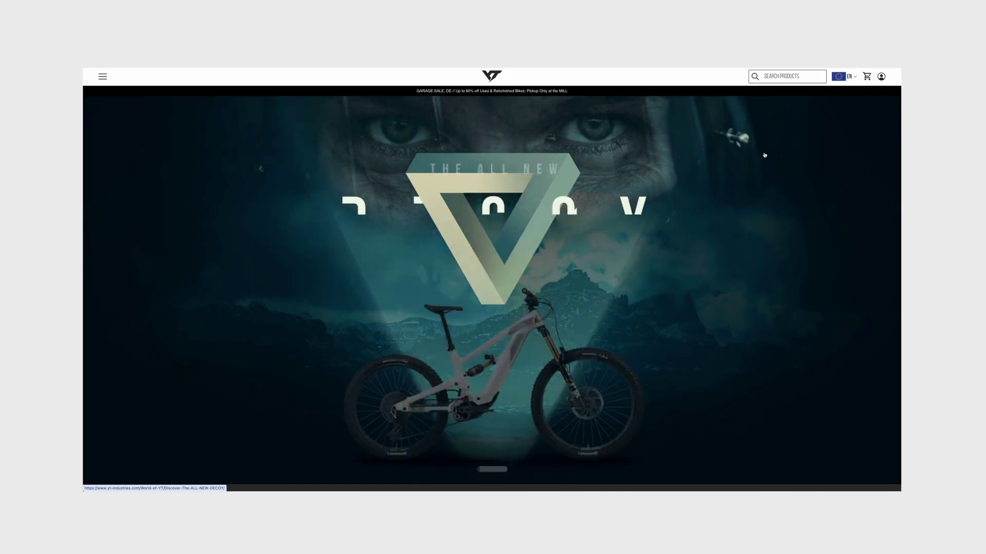
# - Review the YT Industries homepage banner and bike selector, and check the entries in the site's hidden navigation menu
pyautogui.scroll(-7, 764, 155)
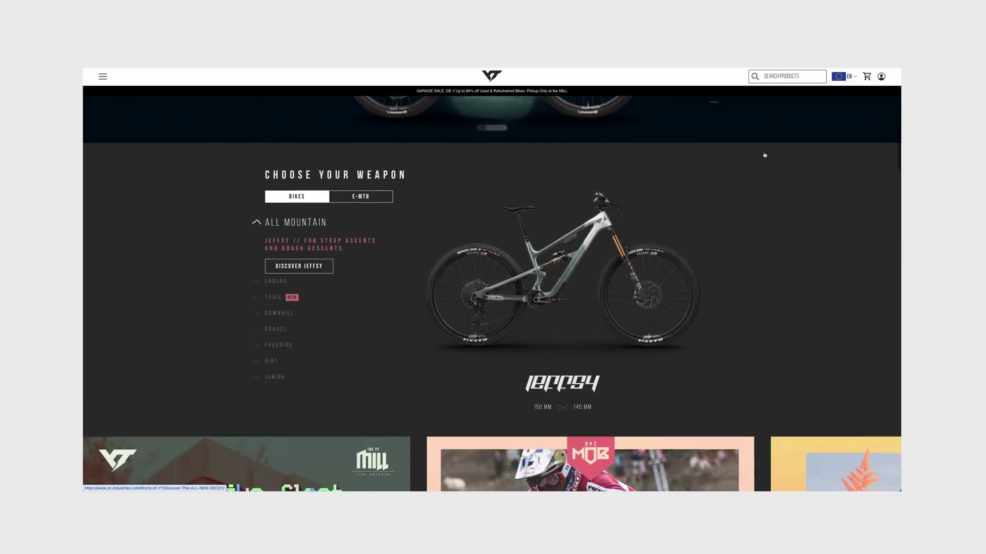
pyautogui.scroll(-10, 765, 155)
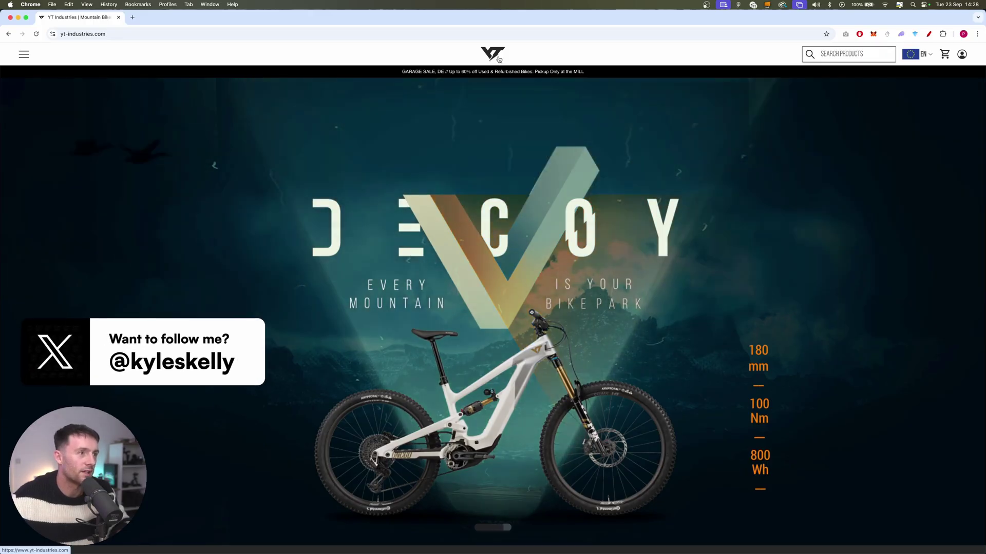
pyautogui.click(24, 56)
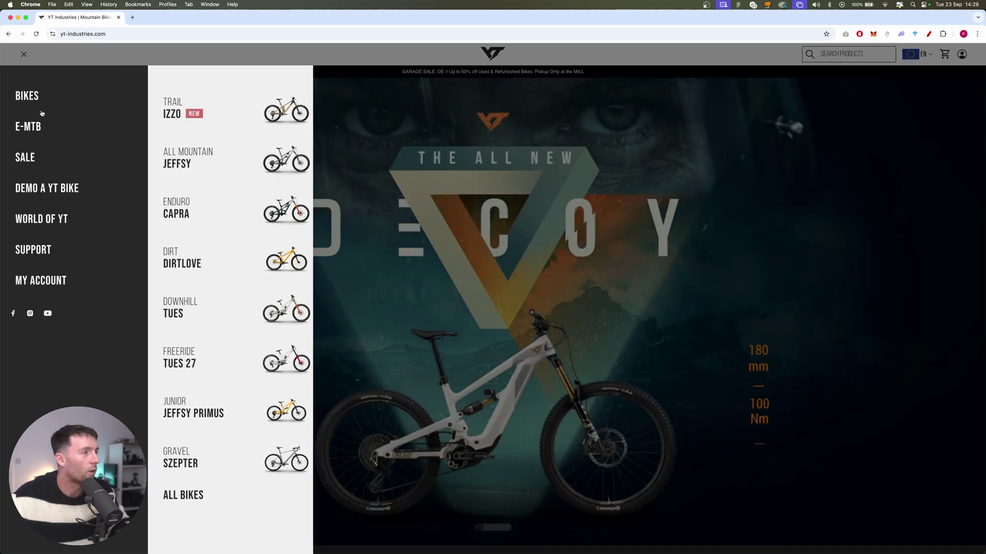
pyautogui.click(25, 55)
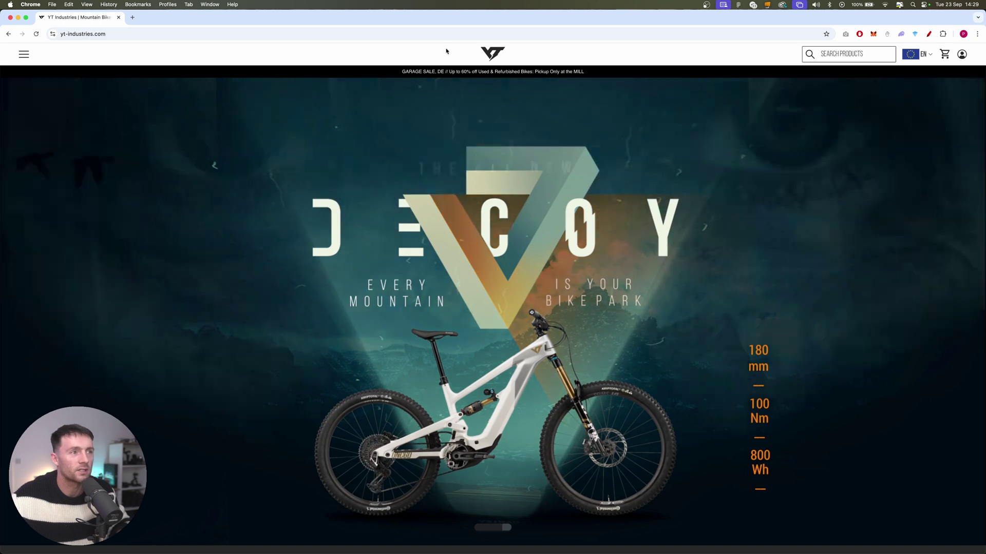
# - Browse the Enduro, Trail, Downhill and Gravel bike categories in the Choose Your Weapon section
pyautogui.scroll(-4, 521, 318)
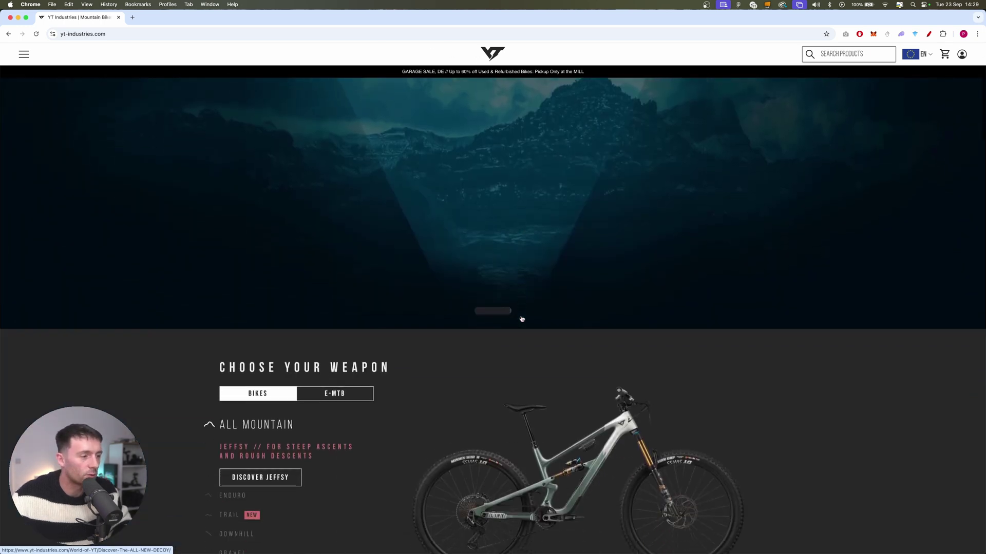
pyautogui.scroll(-3, 325, 361)
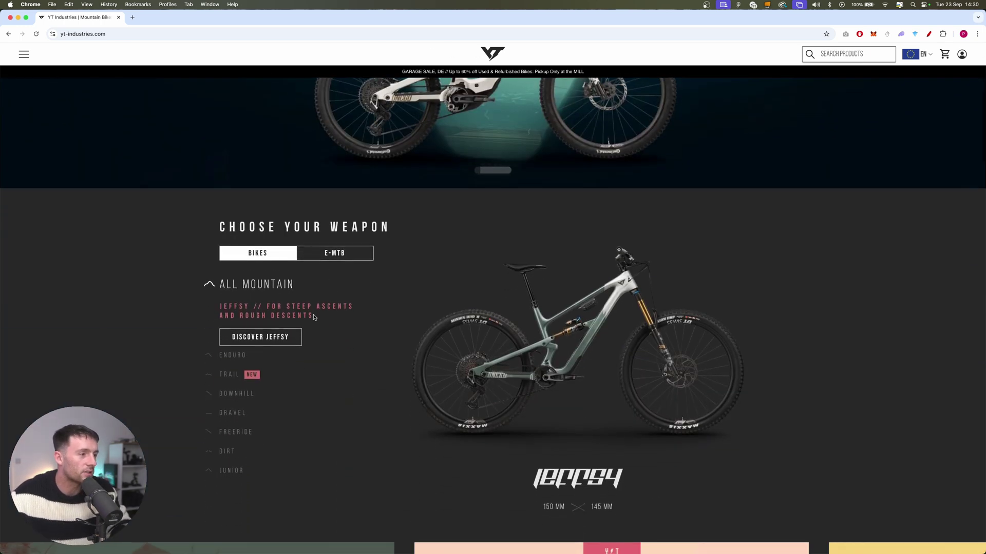
pyautogui.click(235, 358)
pyautogui.click(236, 366)
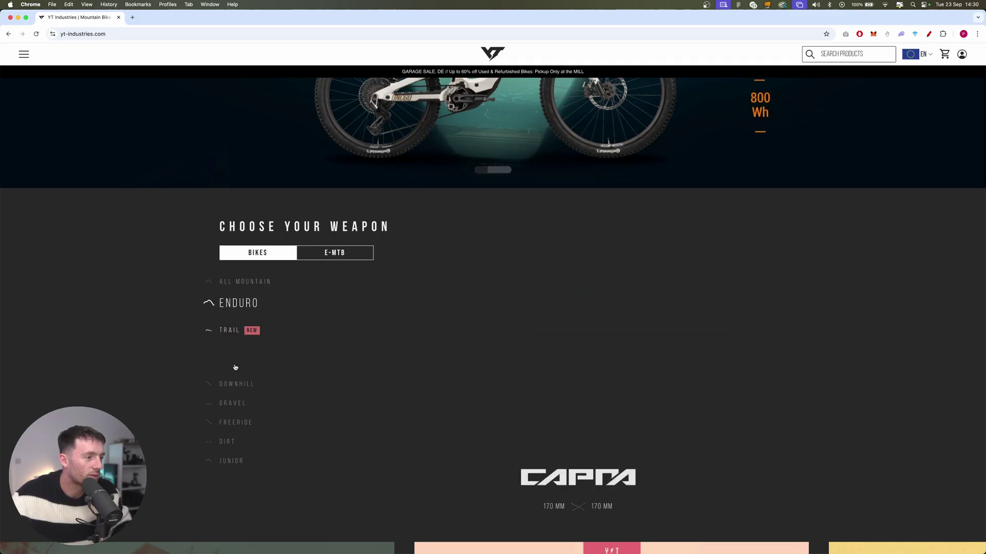
pyautogui.click(240, 384)
pyautogui.click(238, 404)
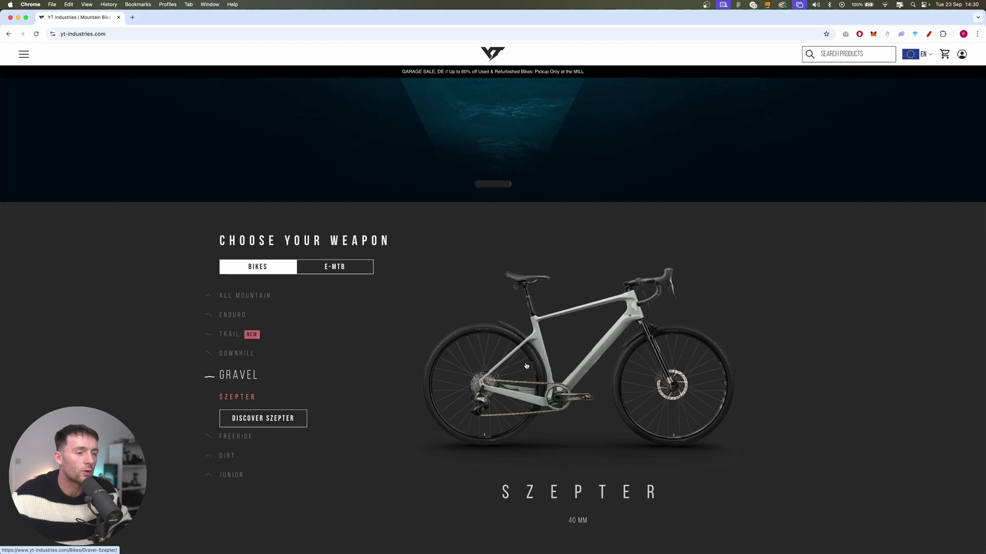
# - Examine the rest of the homepage, including the promotion carousel, the apparel and suspension guide tiles and the YT Mill section
pyautogui.scroll(7, 601, 315)
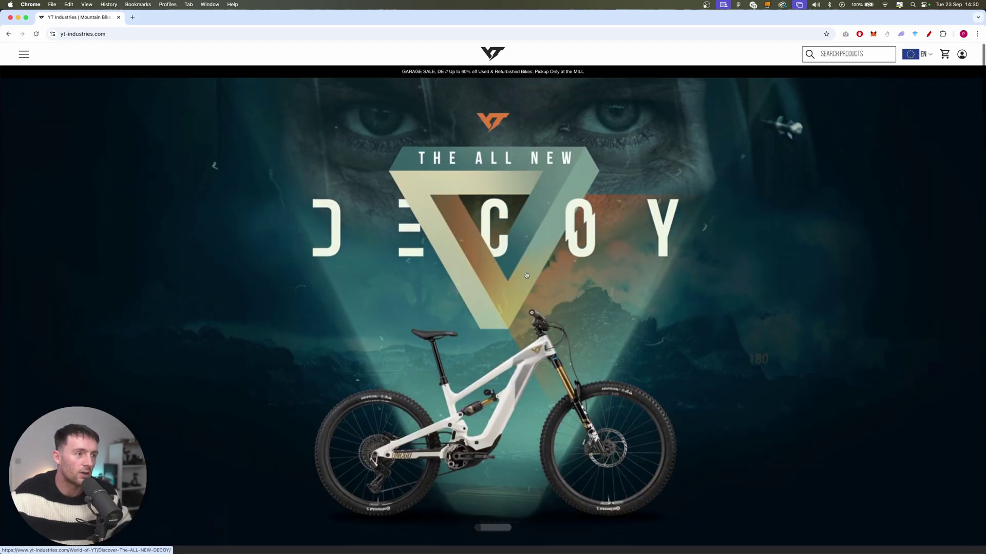
pyautogui.scroll(-10, 482, 290)
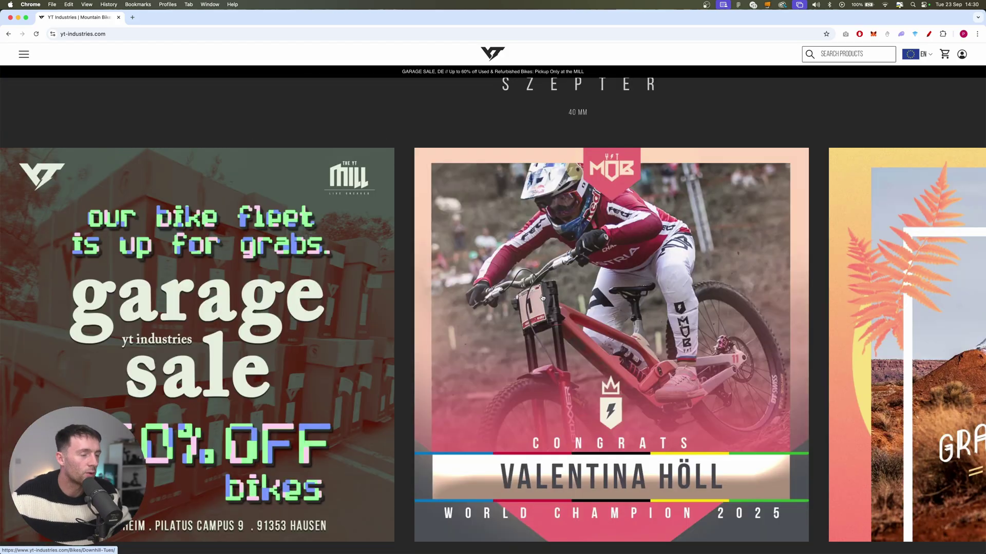
pyautogui.scroll(-1, 755, 214)
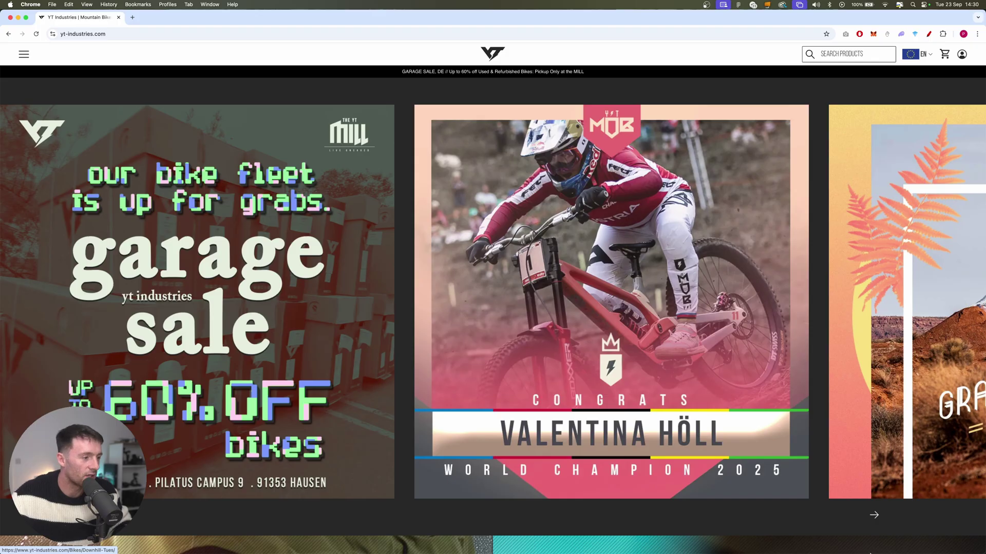
pyautogui.scroll(2, 481, 350)
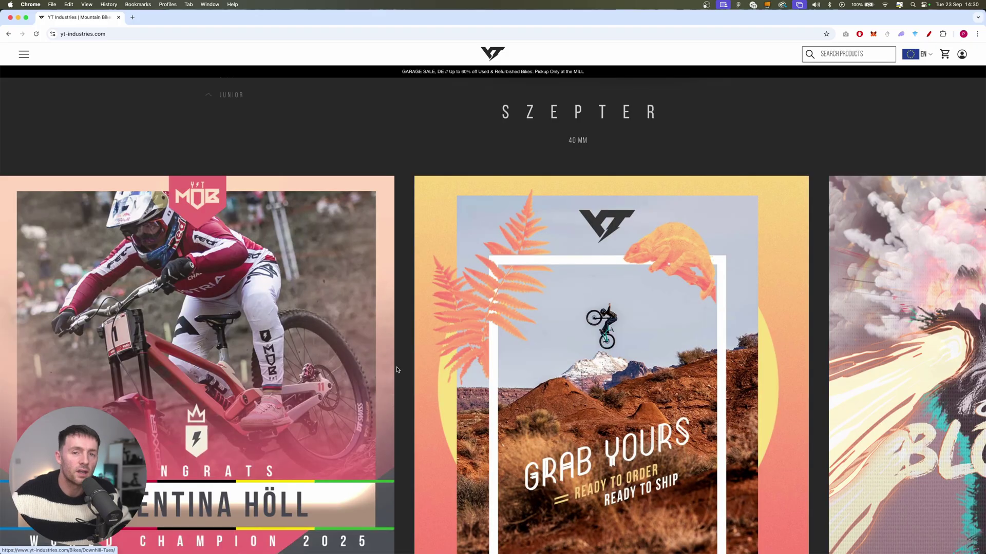
pyautogui.scroll(-1, 588, 325)
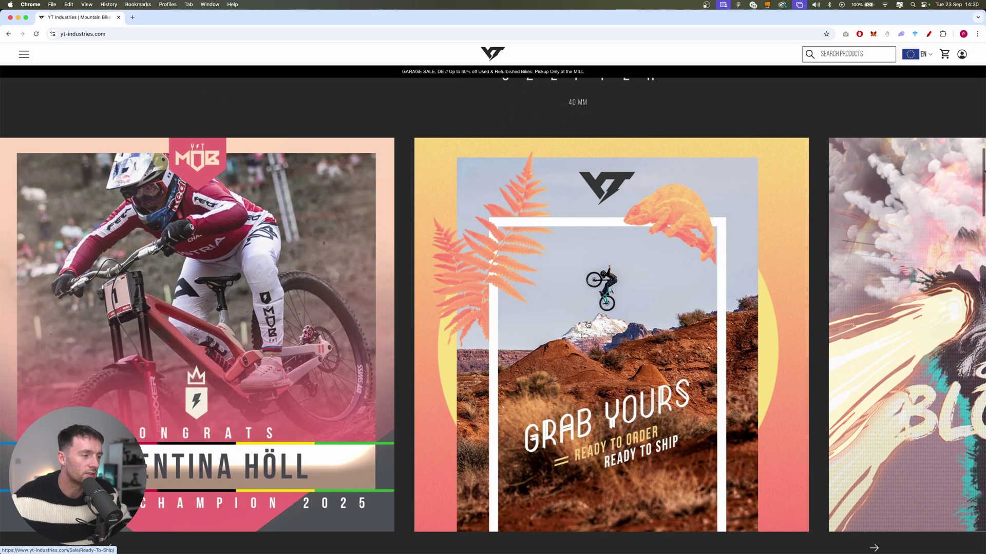
pyautogui.scroll(-11, 587, 325)
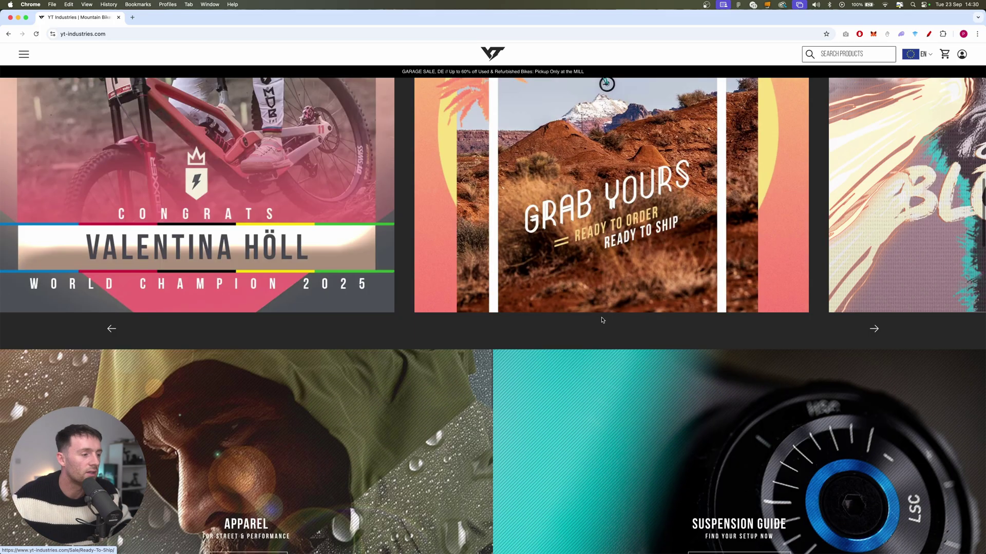
pyautogui.scroll(-15, 755, 292)
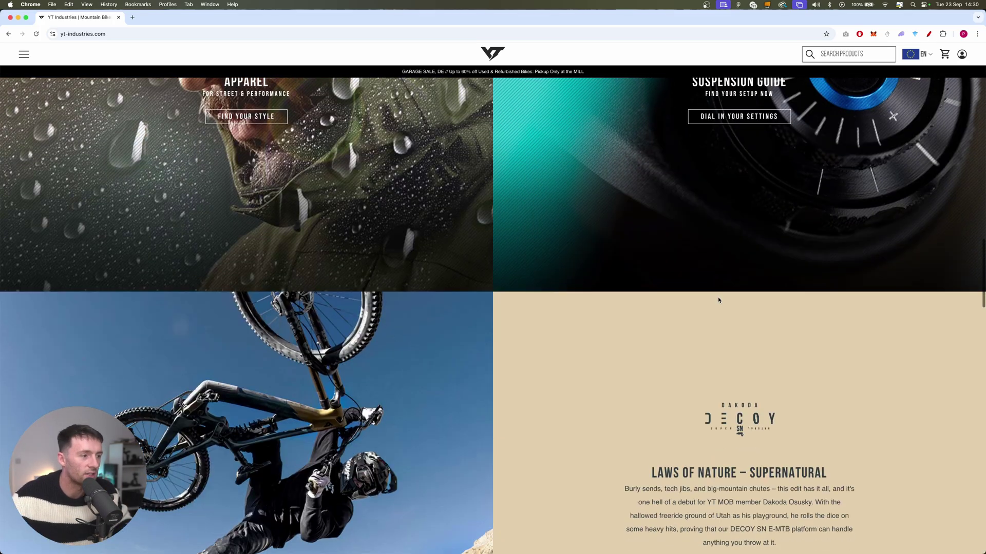
pyautogui.scroll(13, 596, 279)
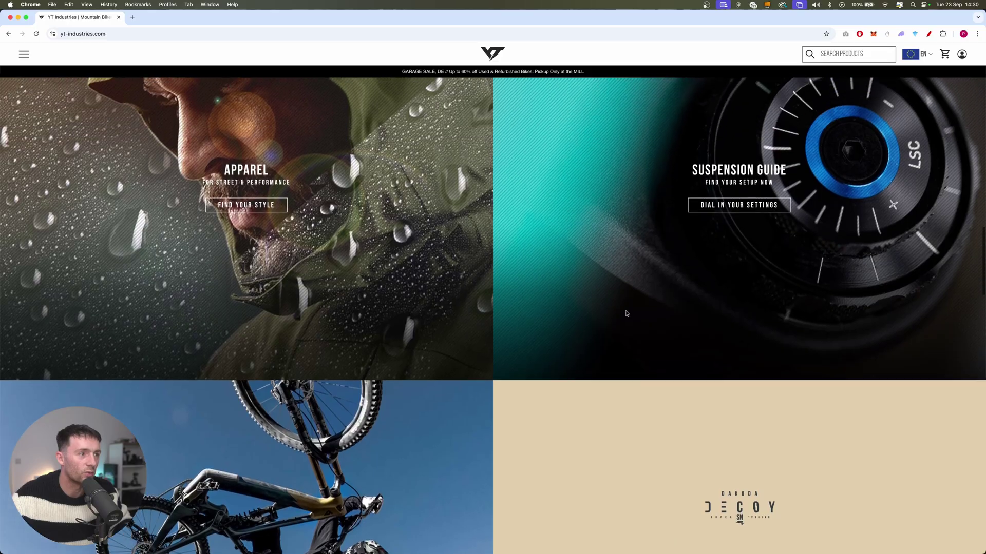
pyautogui.scroll(-20, 625, 312)
pyautogui.scroll(-3, 575, 262)
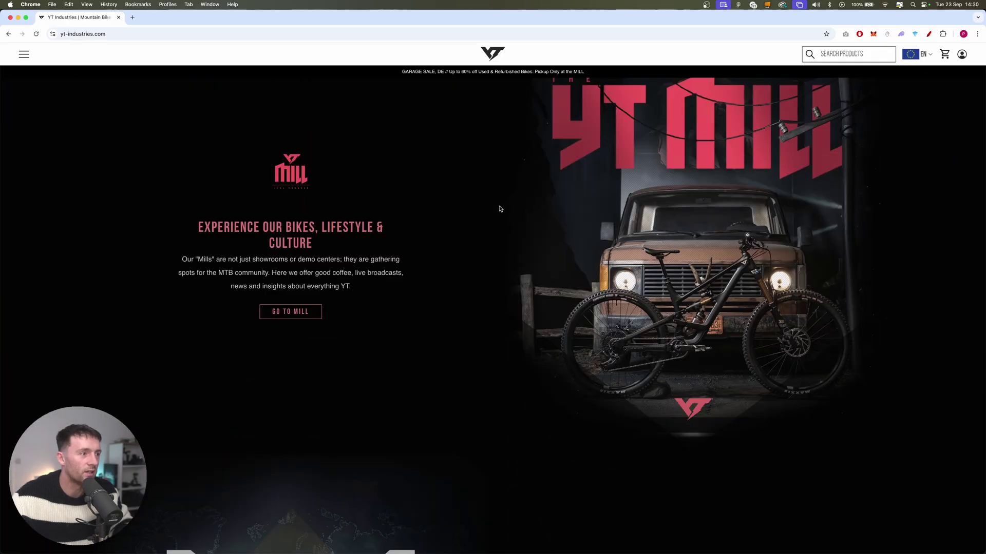
pyautogui.scroll(1, 436, 209)
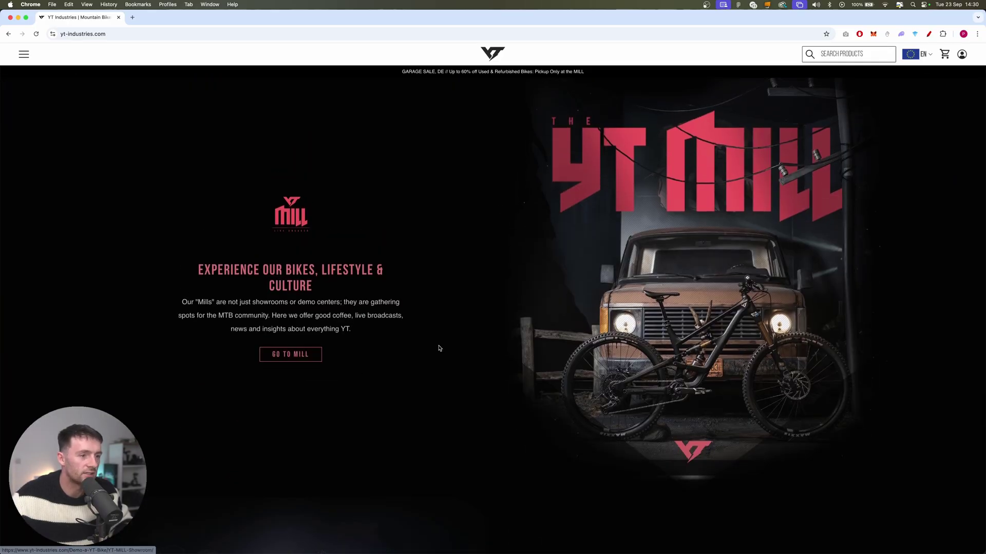
pyautogui.scroll(-9, 439, 348)
pyautogui.scroll(1, 689, 357)
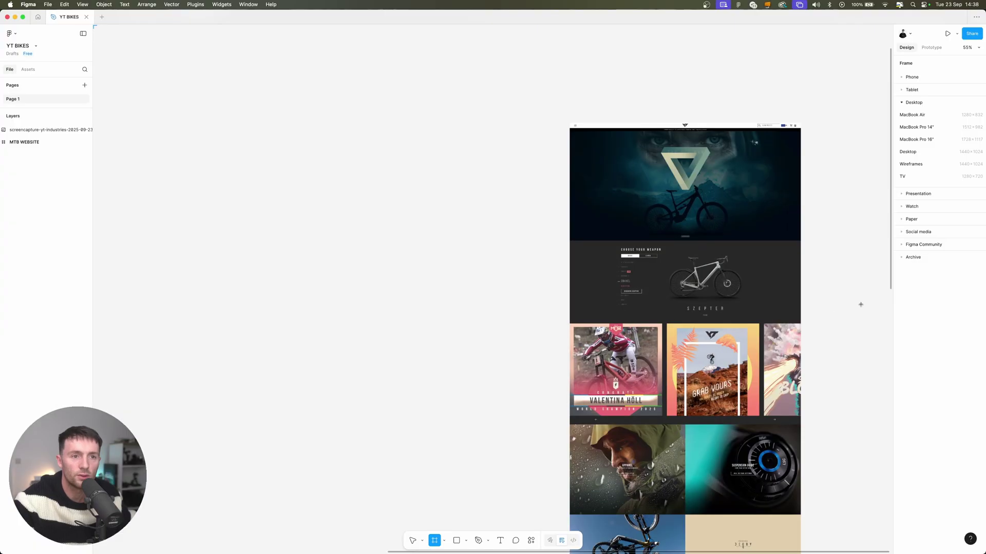
# - Switch to Figma and create a MacBook Pro 14" frame beside the homepage screenshot
pyautogui.click(915, 127)
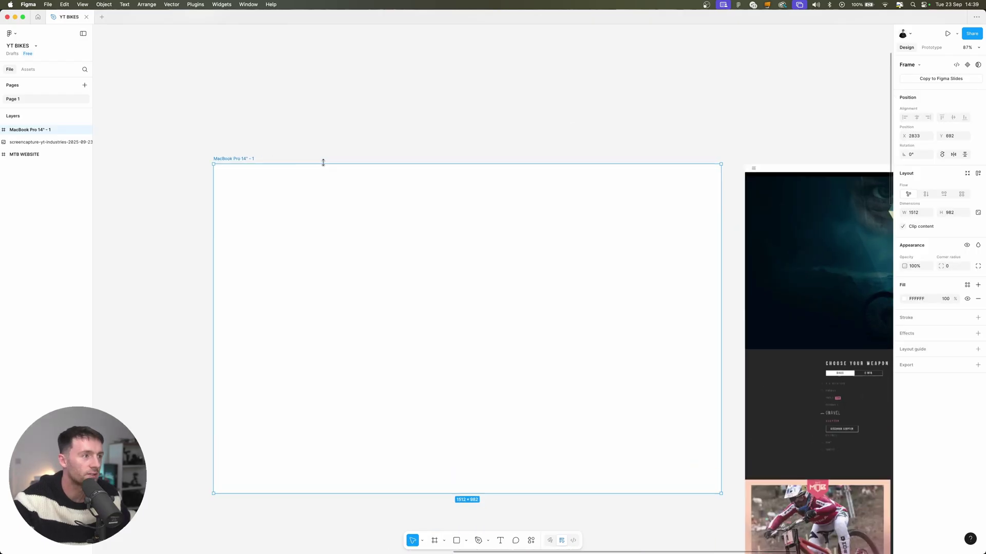
pyautogui.scroll(1, 322, 162)
pyautogui.scroll(-4, 435, 194)
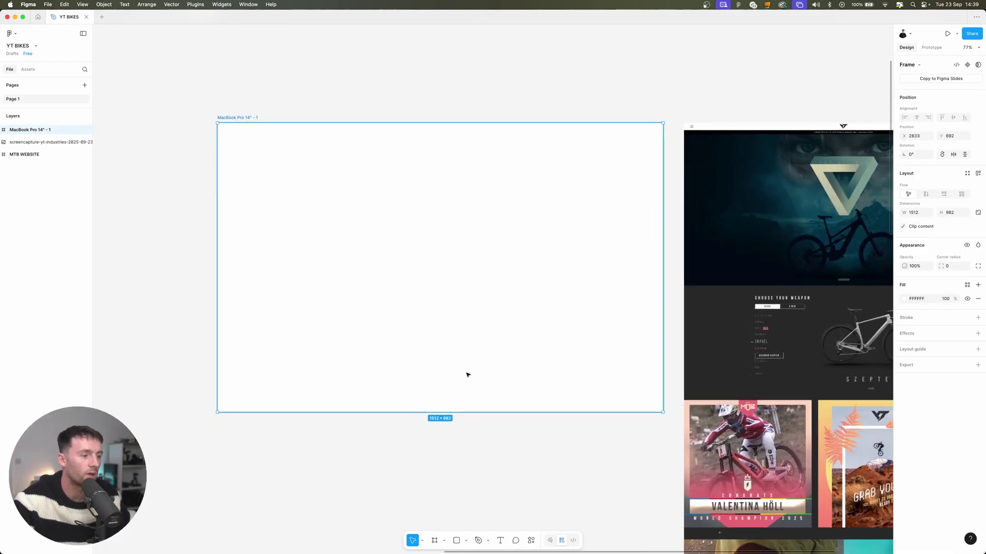
# - Draw a full-width 1512 × 64 header frame along the upper edge of the MacBook Pro frame and paste the YT logo into it
pyautogui.click(432, 543)
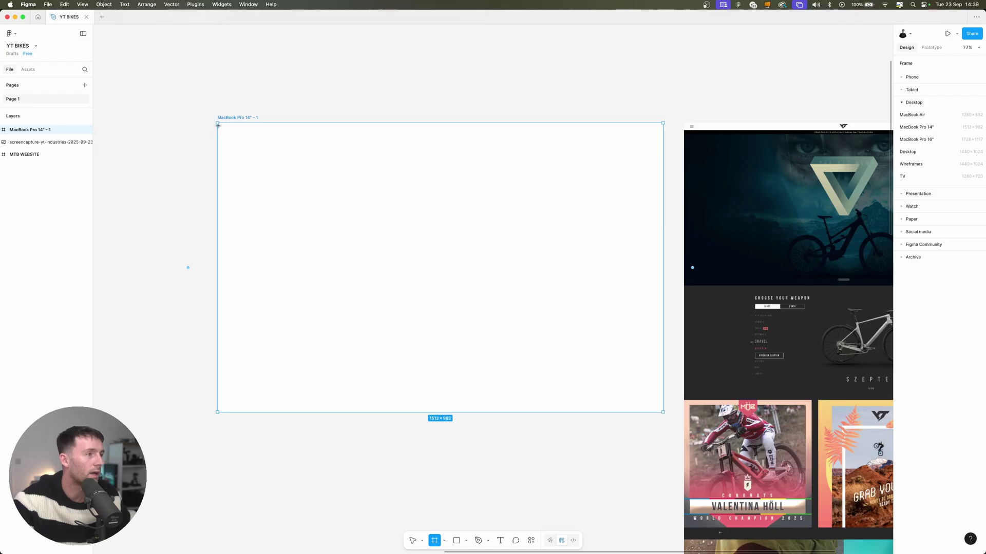
pyautogui.moveTo(217, 123); pyautogui.dragTo(661, 142)
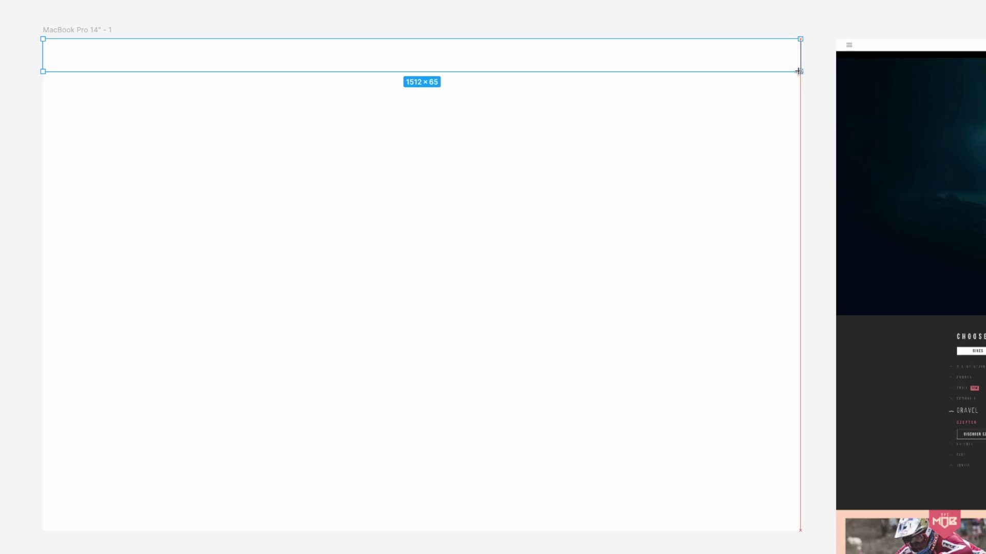
pyautogui.moveTo(799, 71); pyautogui.dragTo(799, 71)
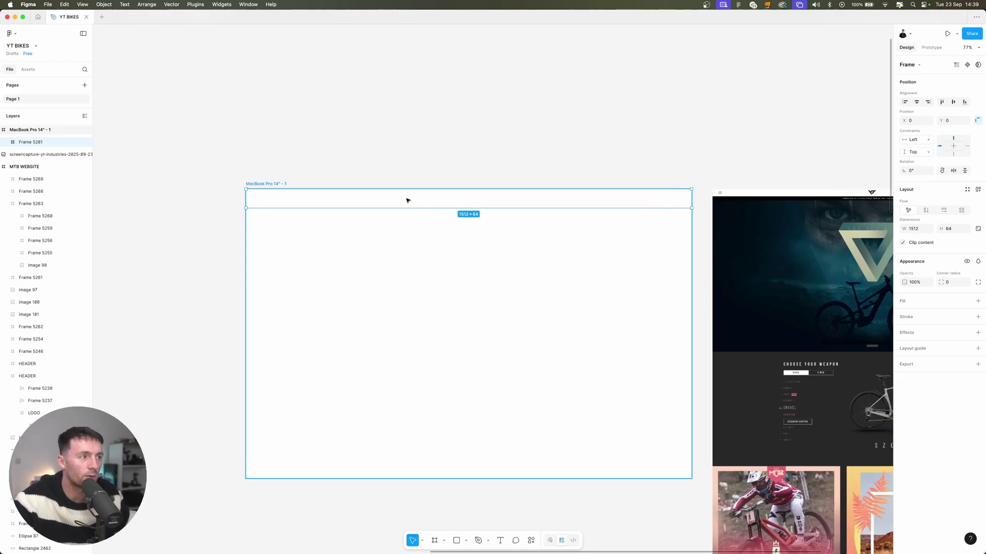
pyautogui.press('super+v')
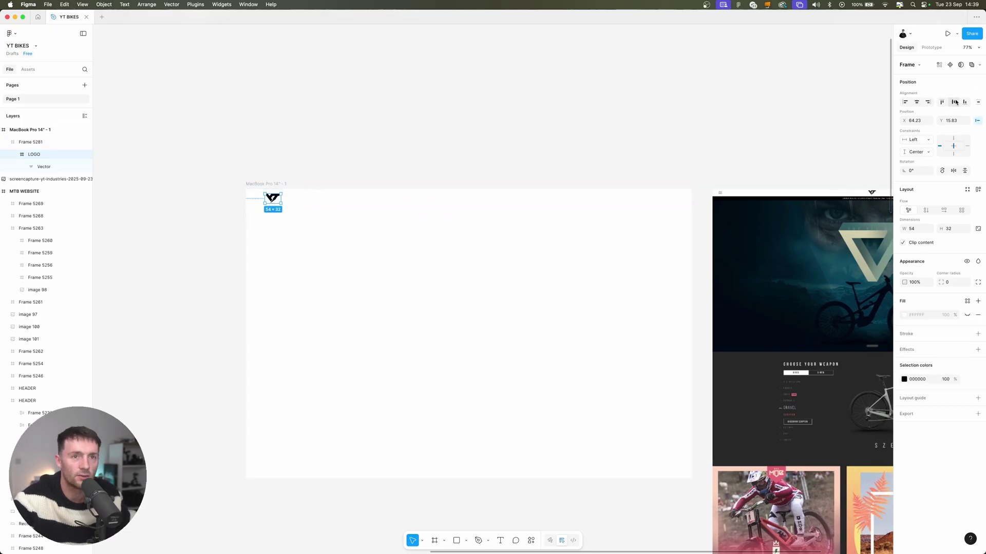
# - Add a 12-column layout guide with side margins to the MacBook Pro 14" frame
pyautogui.click(566, 193)
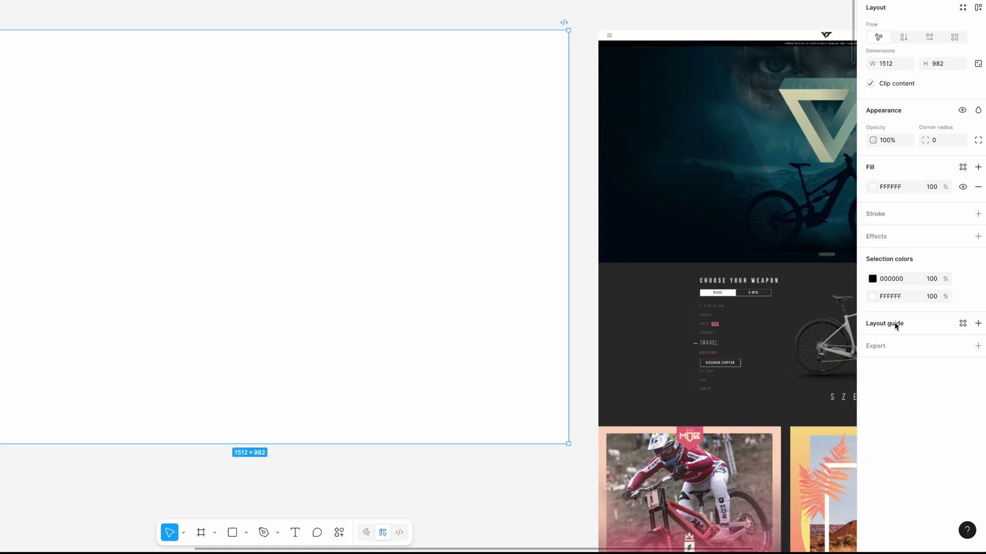
pyautogui.click(920, 396)
pyautogui.click(759, 349)
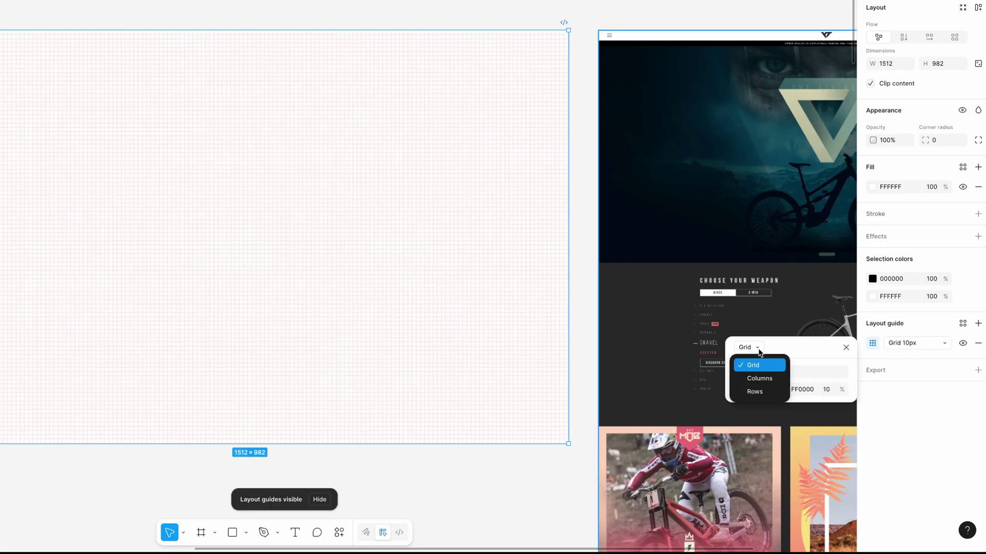
pyautogui.click(772, 378)
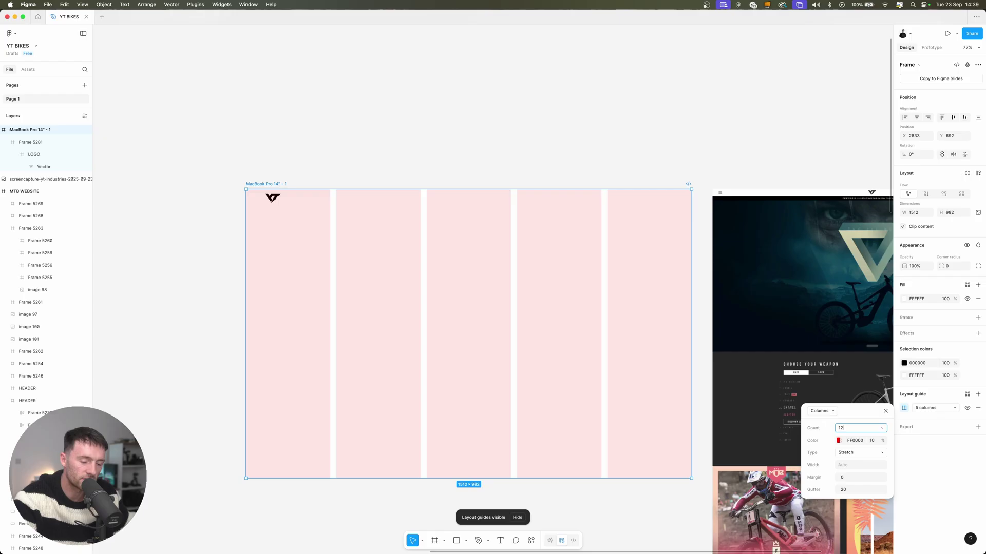
pyautogui.press('Return')
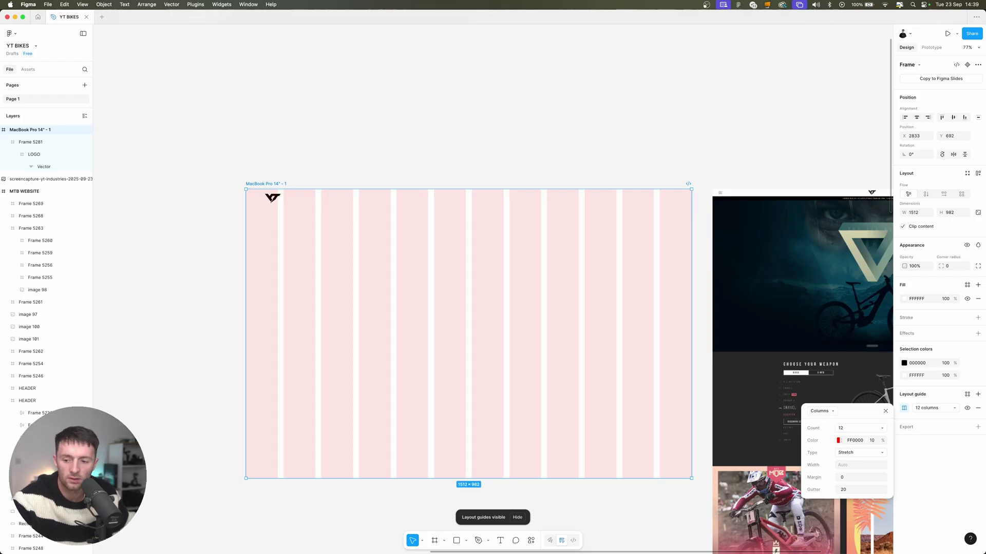
pyautogui.click(849, 478)
pyautogui.press('Return')
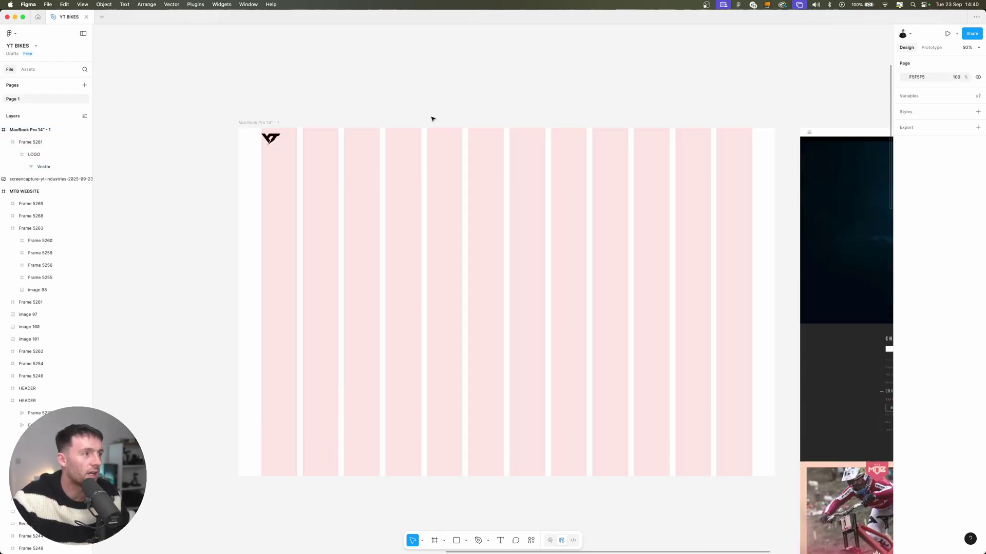
# - Add the navigation labels BIKES, E-MTB, CLOTHING, PARTS and ACCESSORIES in Bebas Neue 24 beside the YT logo in the header frame
pyautogui.hscroll(2, 433, 119)
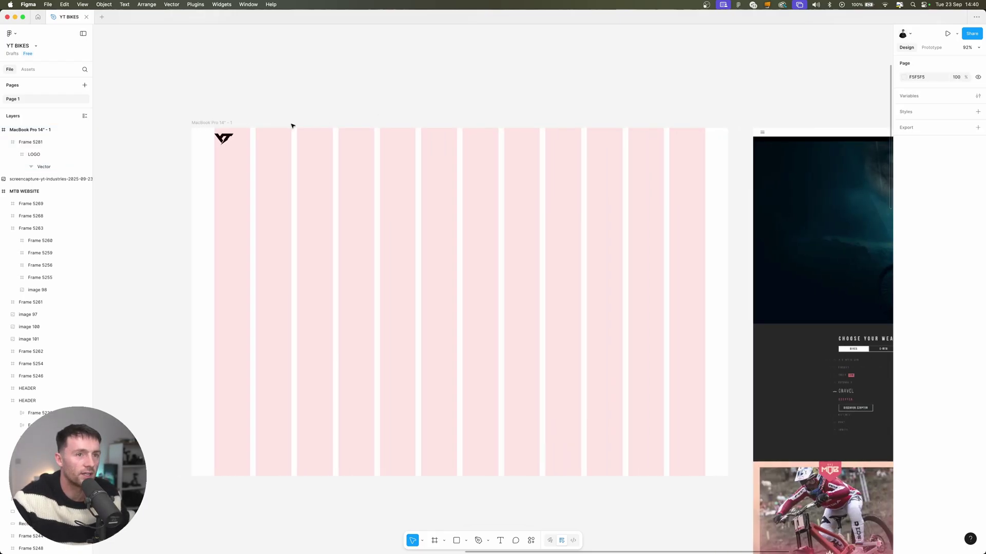
pyautogui.hscroll(-1, 352, 81)
pyautogui.hscroll(8, 546, 408)
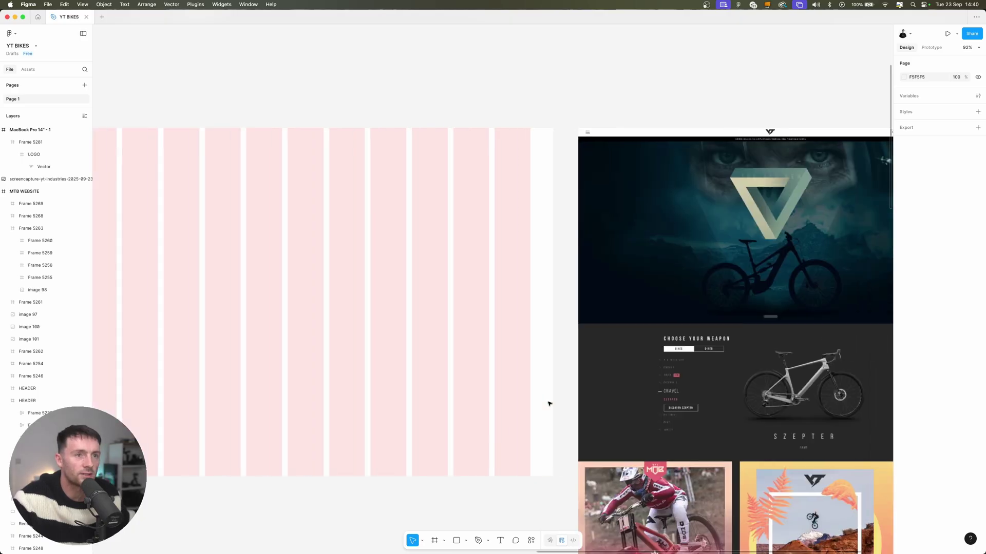
pyautogui.click(499, 541)
pyautogui.hscroll(-5, 440, 357)
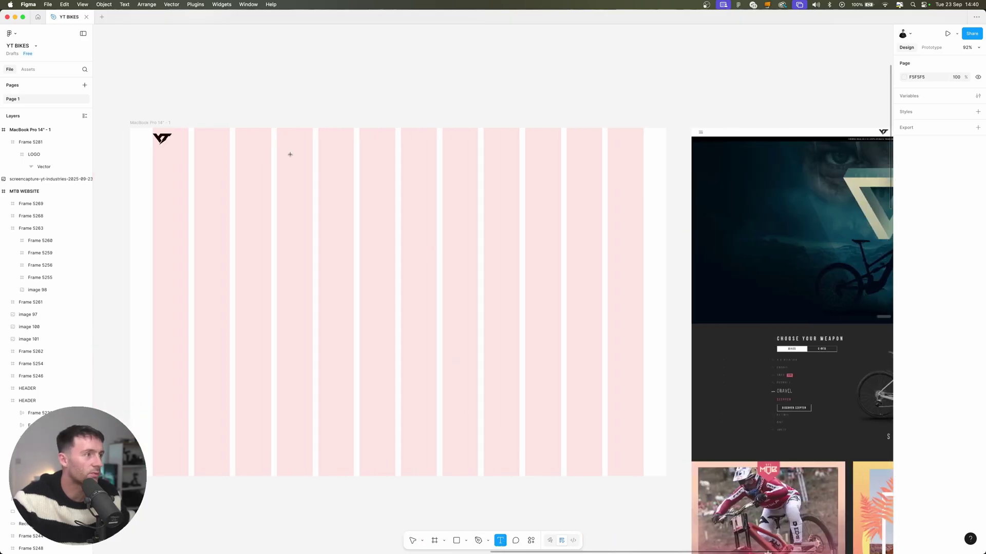
pyautogui.click(242, 139)
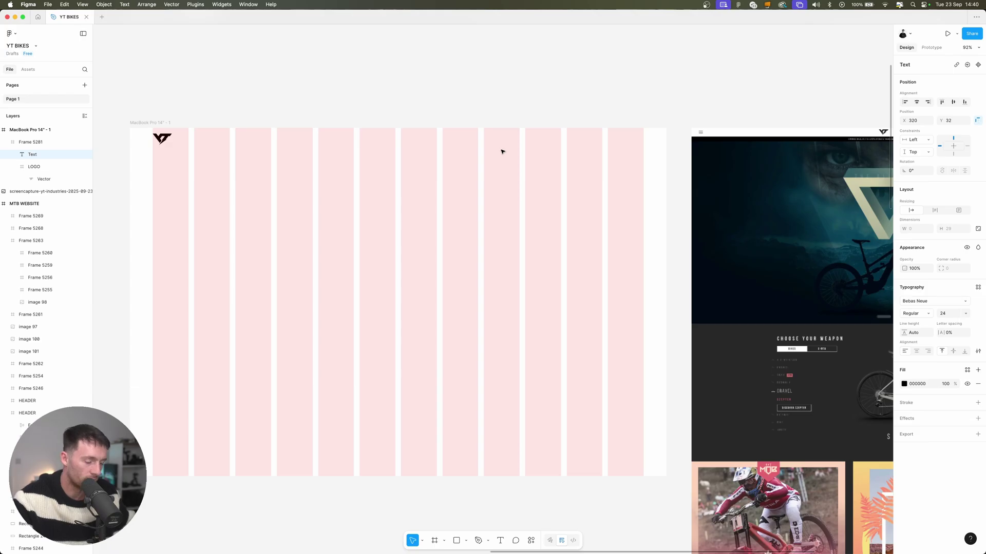
pyautogui.moveTo(252, 145); pyautogui.dragTo(272, 146)
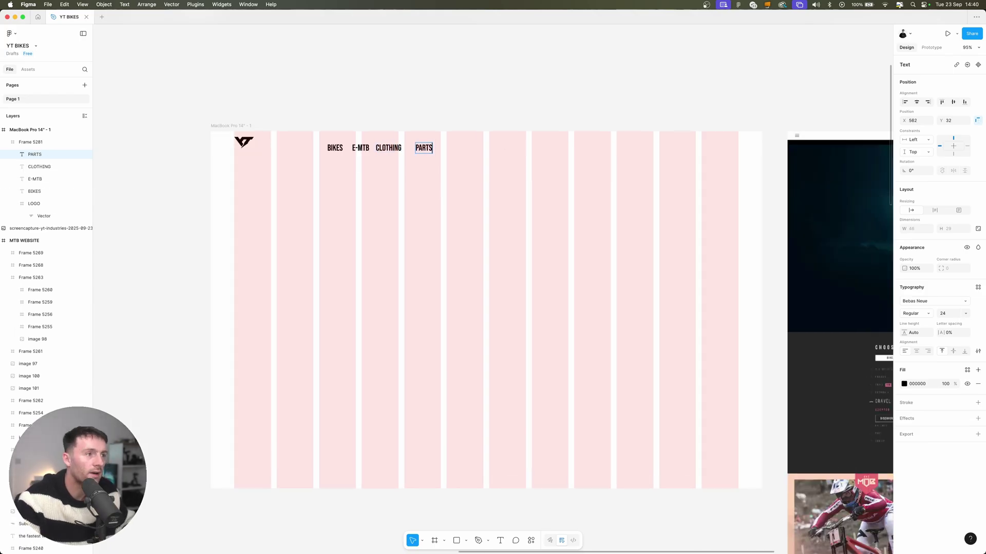
pyautogui.write('ACESSORIES')
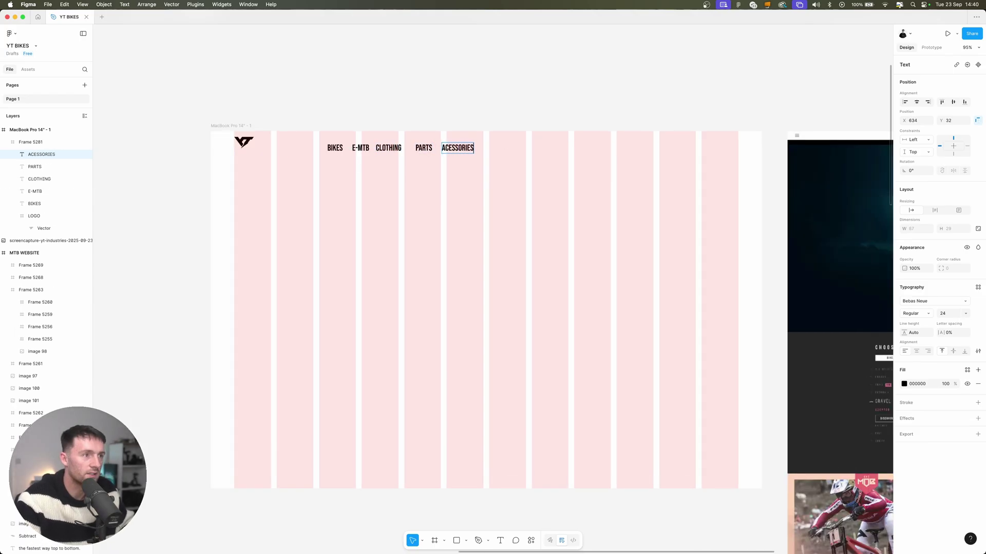
pyautogui.press('Escape')
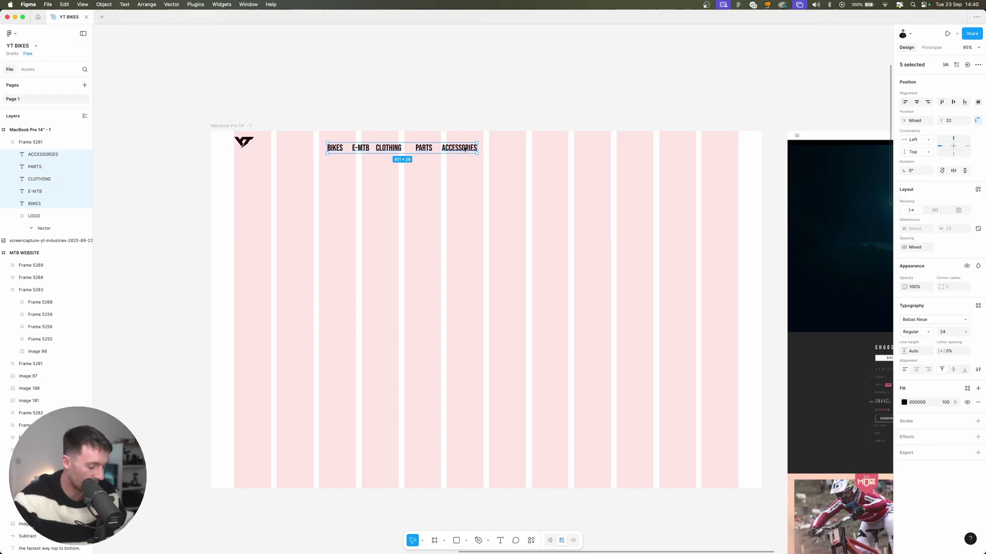
# - Group the five navigation labels into a horizontal auto layout with a gap of 32
pyautogui.hotkey('shift', 'a')
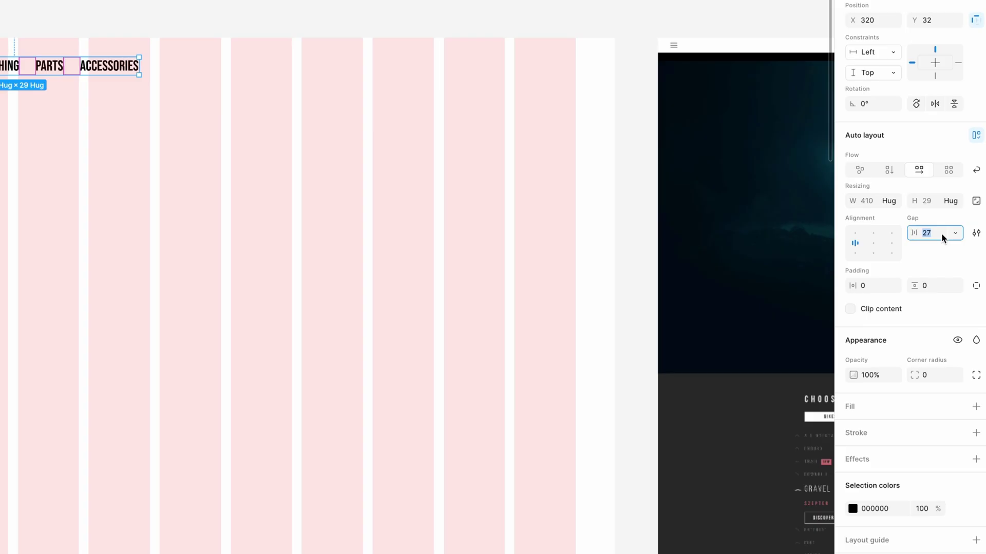
pyautogui.write('32')
pyautogui.press('Return')
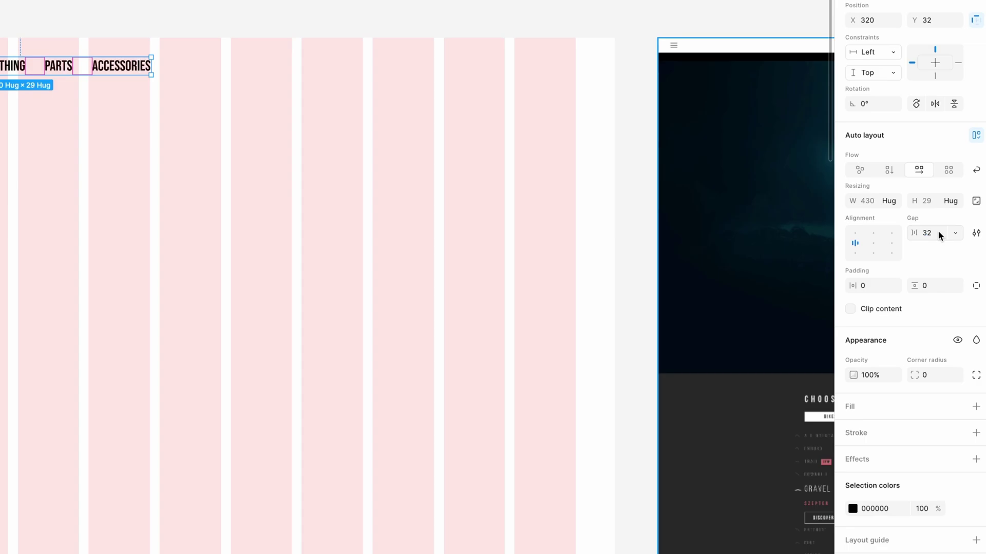
pyautogui.moveTo(309, 145); pyautogui.dragTo(308, 146)
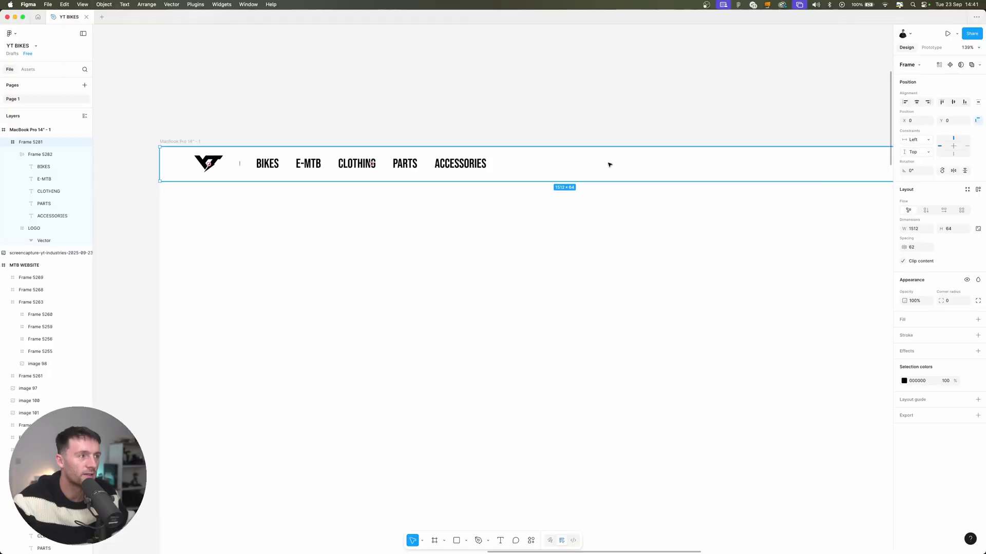
# - Shift the header frame down and draw a full-width promotion bar about 35 px high along the upper edge of the MacBook Pro frame
pyautogui.moveTo(608, 163); pyautogui.dragTo(609, 181)
pyautogui.click(434, 541)
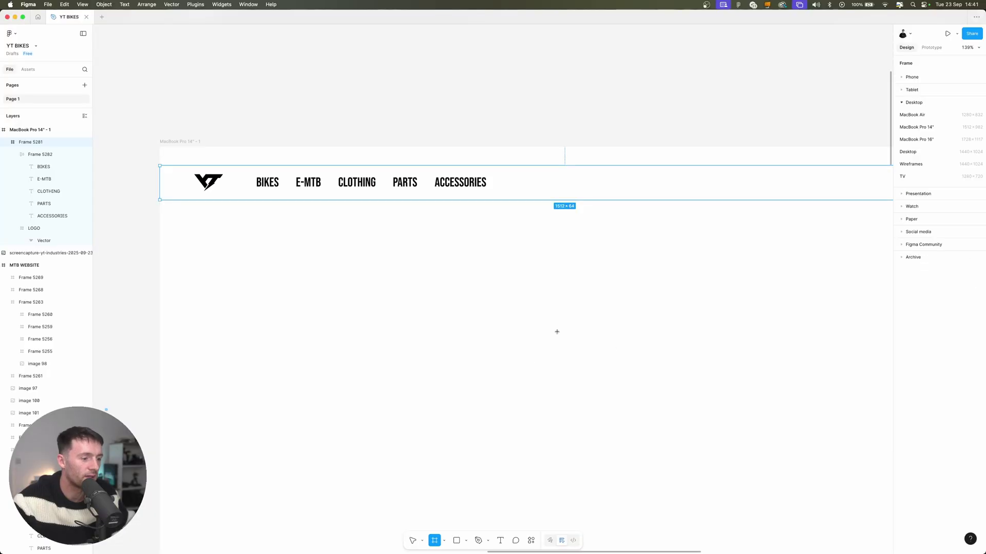
pyautogui.scroll(-2, 564, 339)
pyautogui.moveTo(220, 177); pyautogui.dragTo(890, 191)
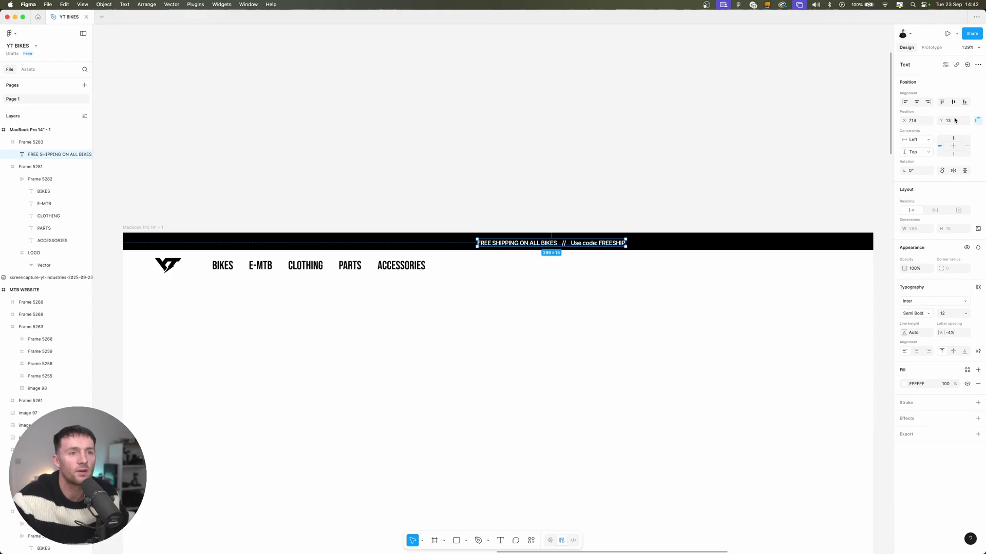
# - Centre the free shipping text in the black promotion bar and apply auto layout to the bar with vertical padding of 8
pyautogui.click(917, 102)
pyautogui.click(608, 245)
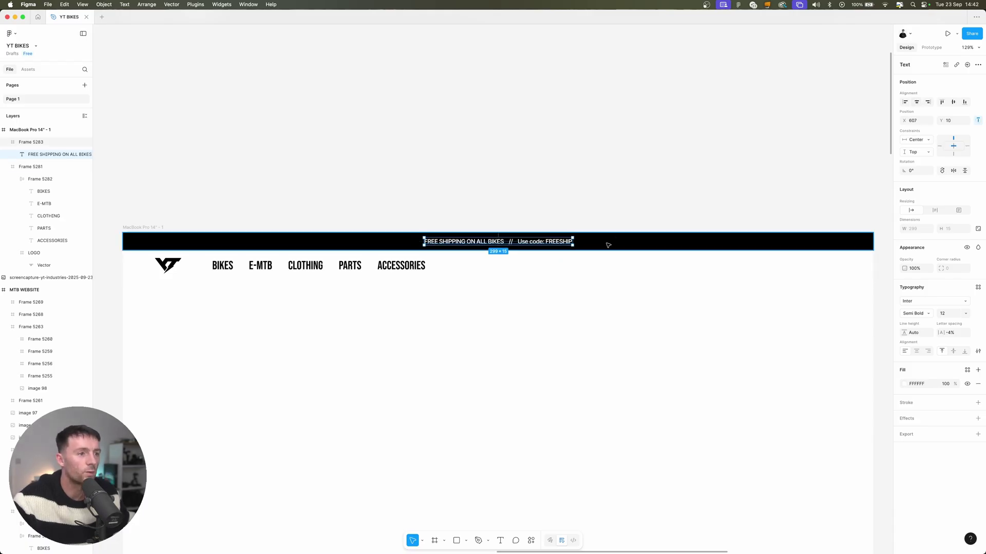
pyautogui.hscroll(1, 610, 245)
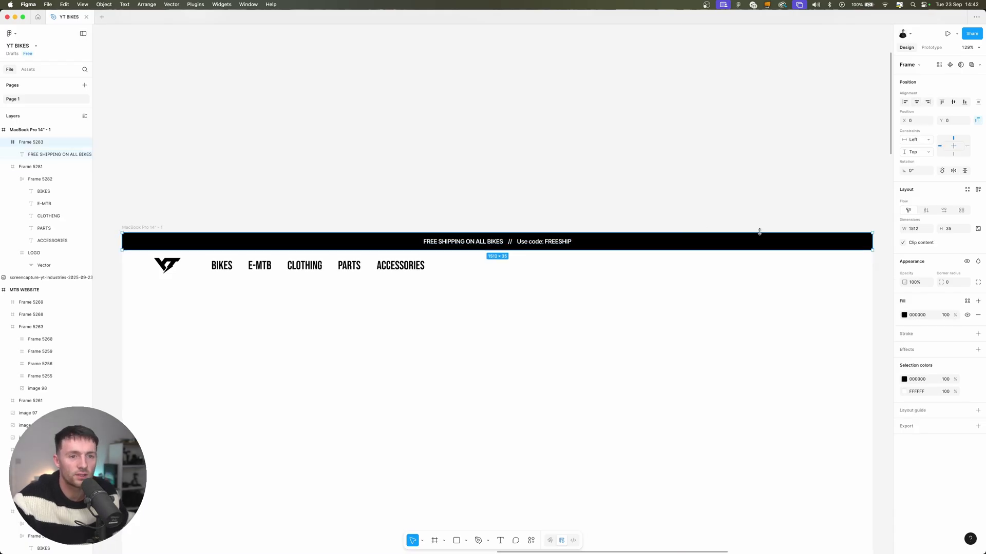
pyautogui.hotkey('shift', 'a')
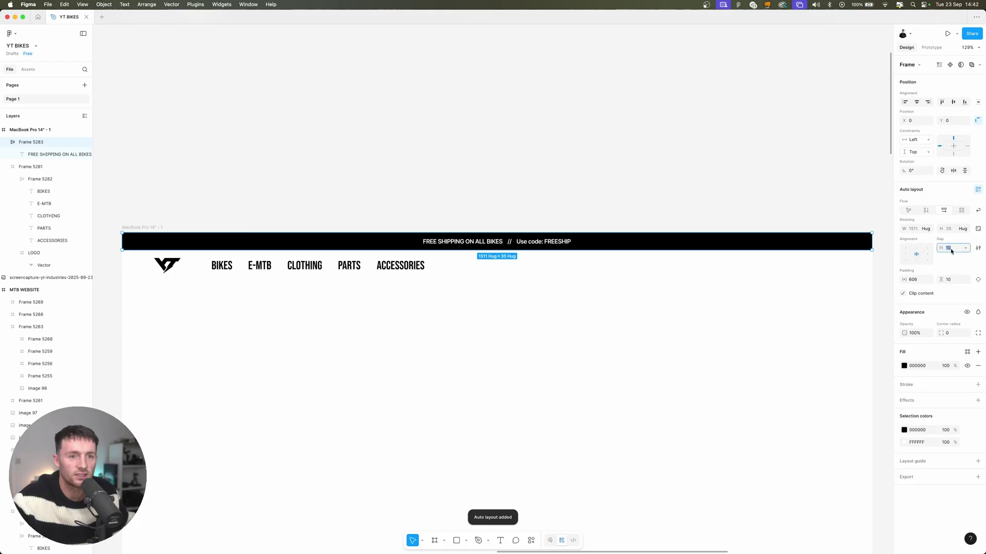
pyautogui.click(955, 282)
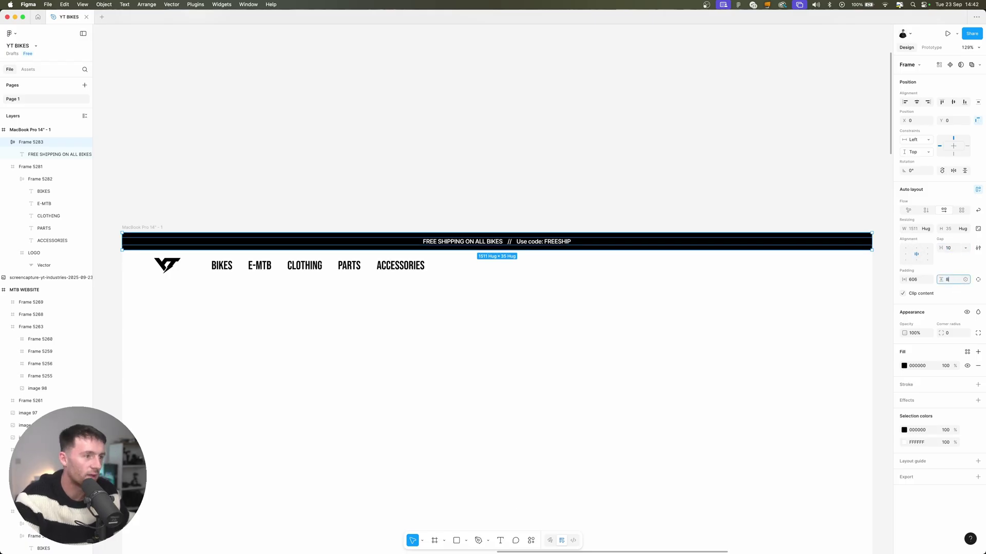
pyautogui.press('Return')
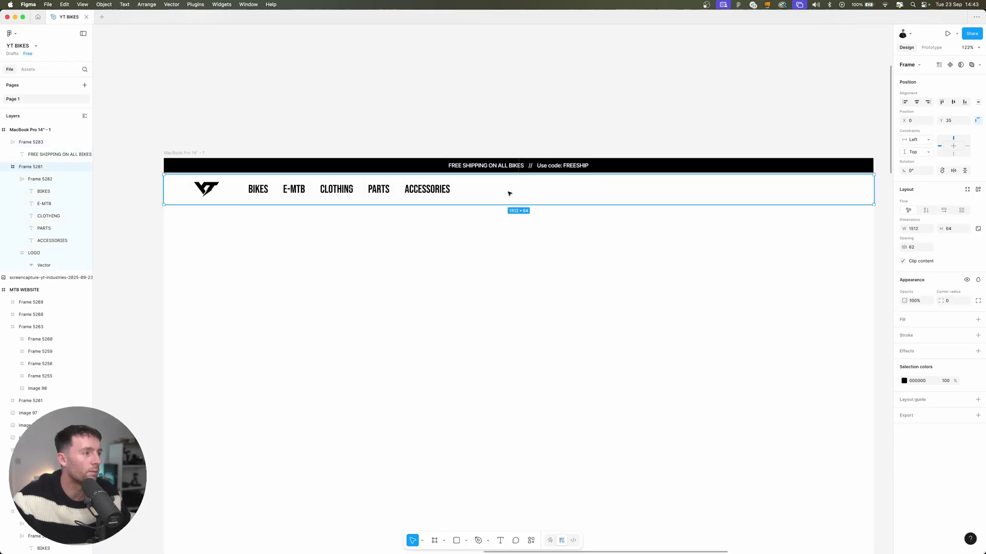
# - Move the header up against the promotion bar and paste the search, cart and profile icons into the header
pyautogui.moveTo(509, 193); pyautogui.dragTo(510, 191)
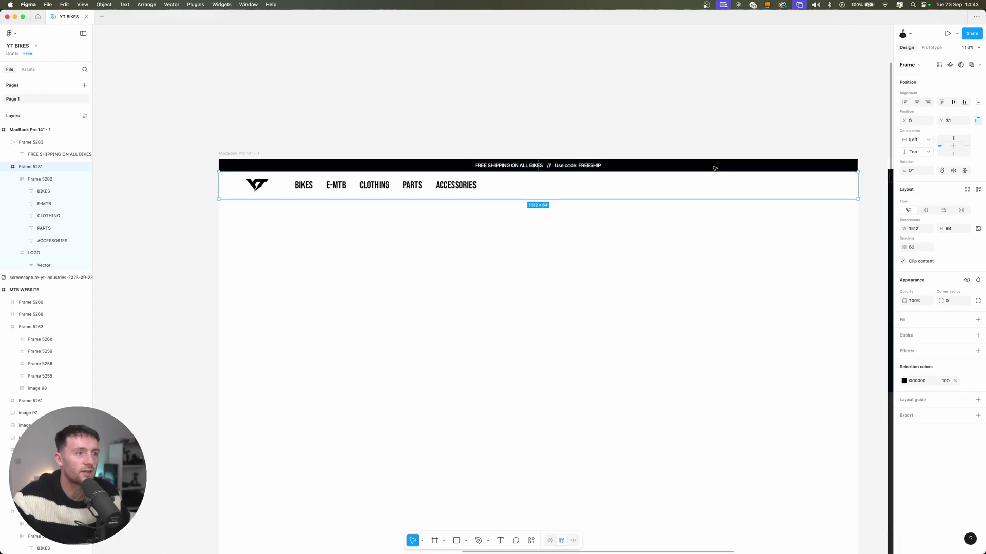
pyautogui.click(702, 125)
pyautogui.scroll(-1, 644, 172)
pyautogui.hscroll(1, 643, 172)
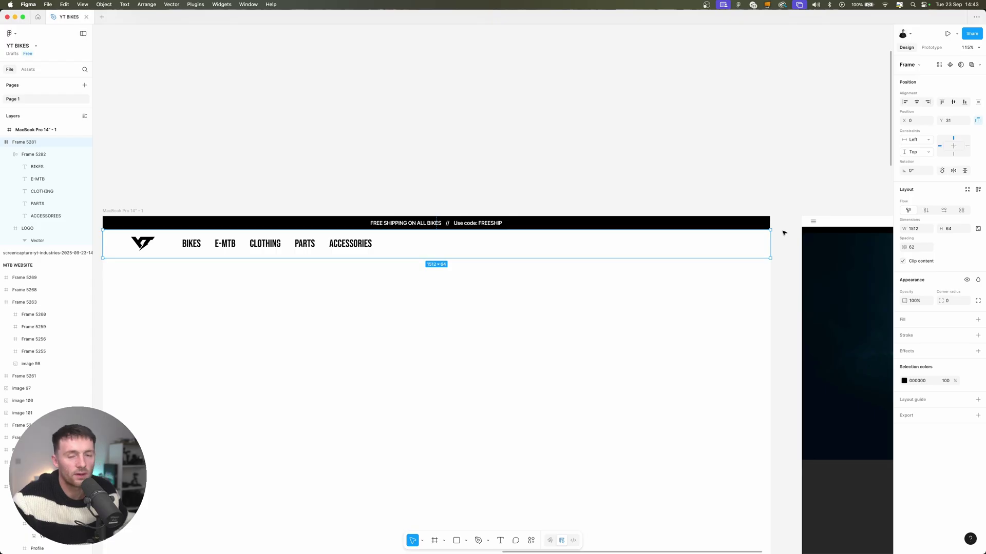
pyautogui.hotkey('ctrl', 'v')
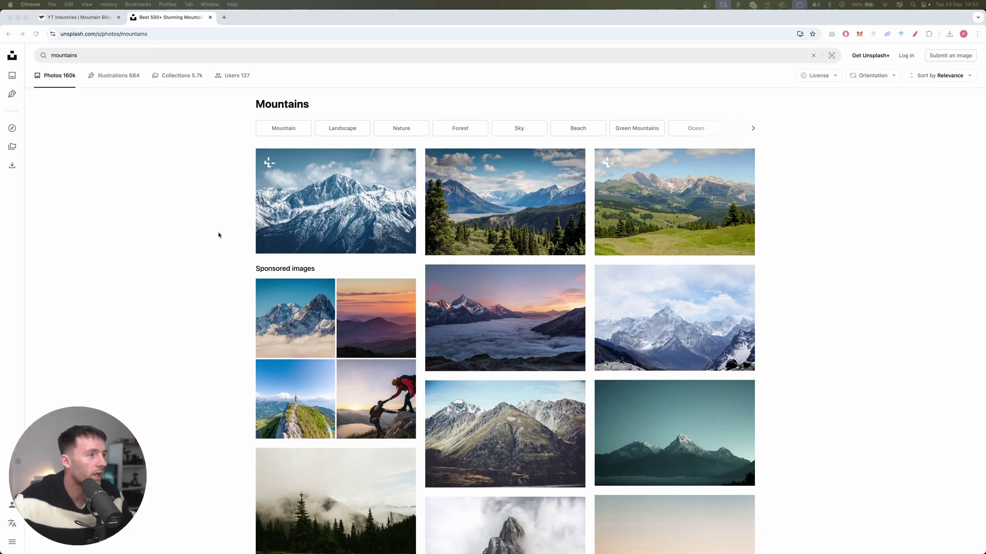
# - Open the dark teal snowy mountain photo from the Unsplash mountains results in Chrome and copy the image
pyautogui.click(167, 231)
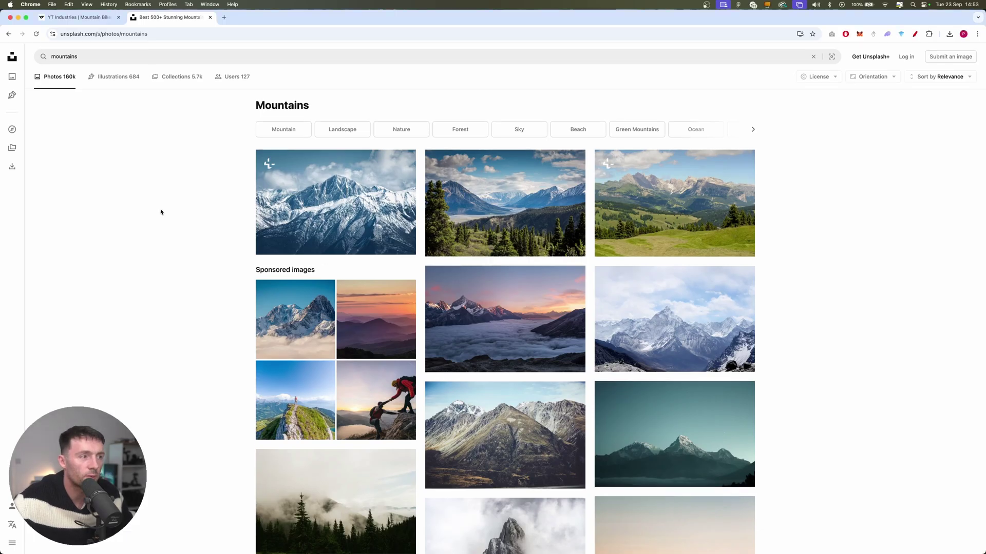
pyautogui.click(102, 58)
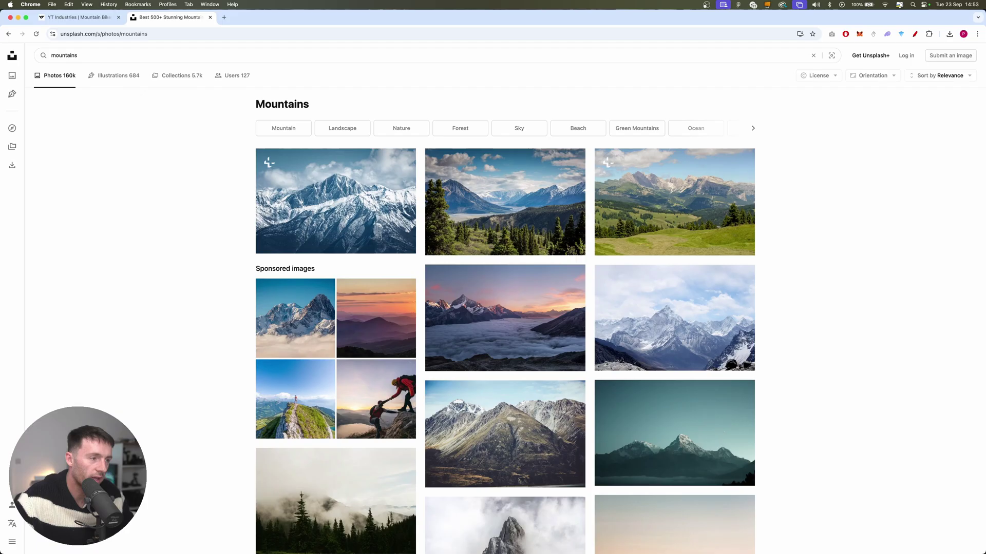
pyautogui.scroll(-3, 737, 335)
pyautogui.click(737, 335)
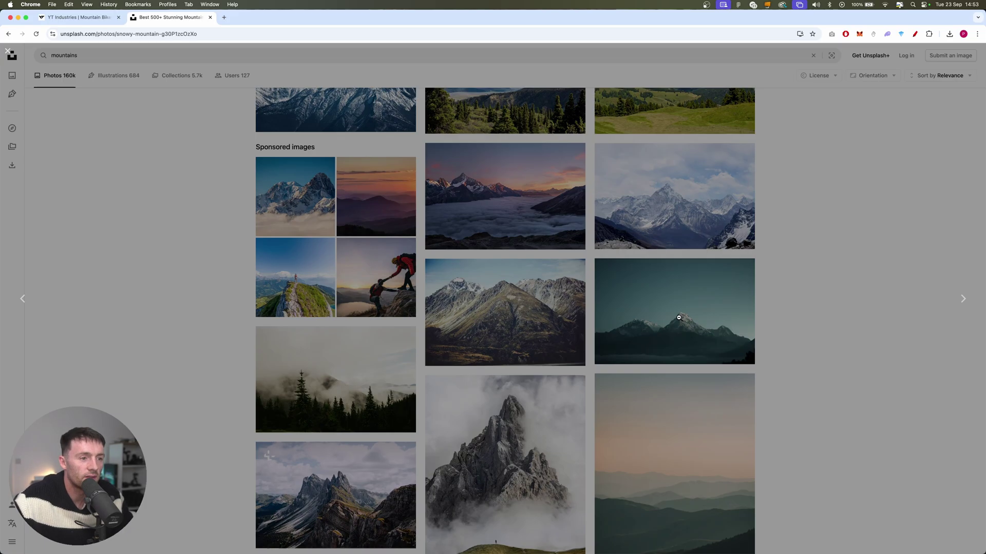
pyautogui.rightClick(542, 291)
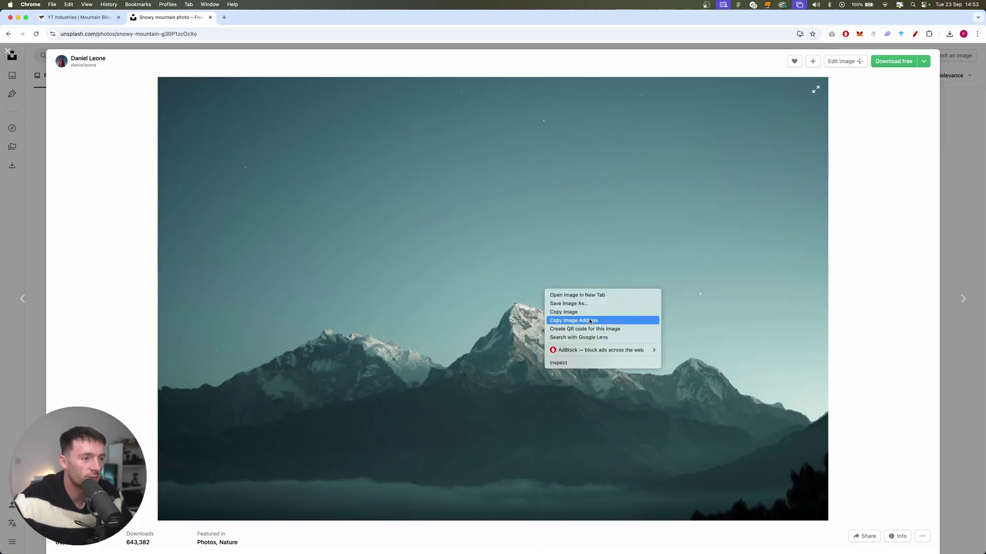
pyautogui.click(589, 315)
# - Switch to Figma and paste the mountain photo into the MacBook Pro 14" frame, sized about 1838 × 1217 to cover it
pyautogui.press('super+Tab')
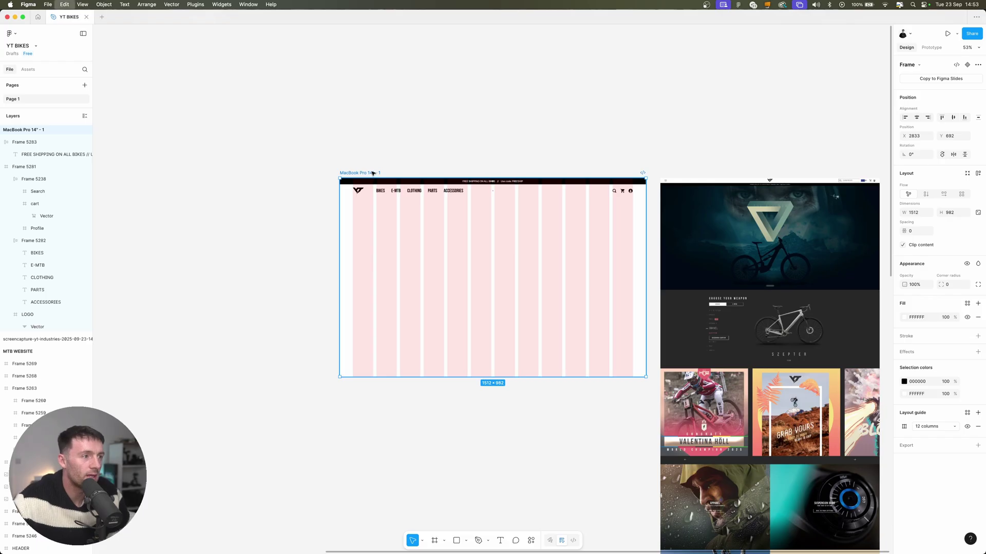
pyautogui.press('super+v')
pyautogui.moveTo(853, 39); pyautogui.dragTo(668, 154)
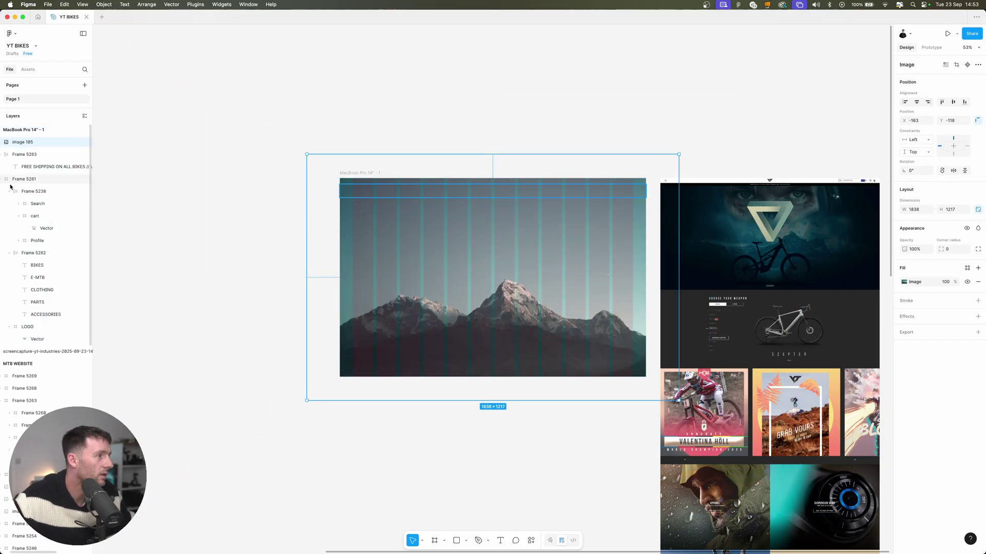
# - Place the mountain photo behind the promotion bar and header, and give the navigation header a white fill
pyautogui.hscroll(-1, 11, 183)
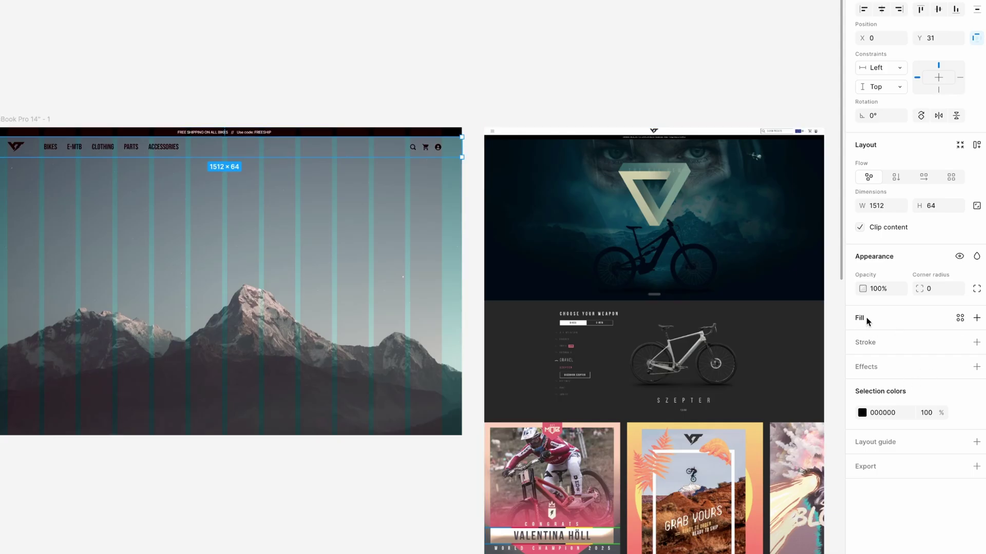
pyautogui.click(867, 317)
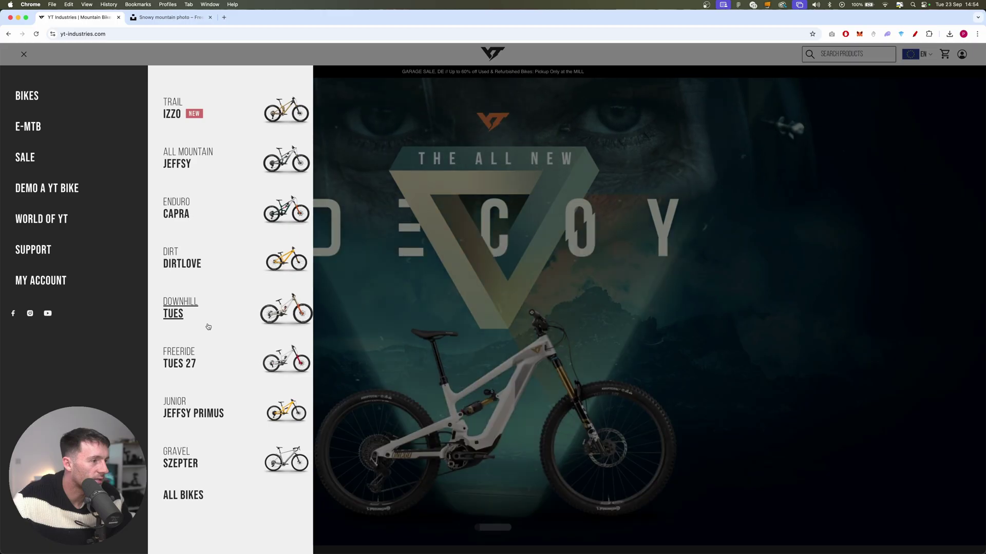
# - Open the TUES downhill CORE 4 page on the YT Industries site in Chrome and copy its bike image
pyautogui.click(205, 325)
pyautogui.click(207, 151)
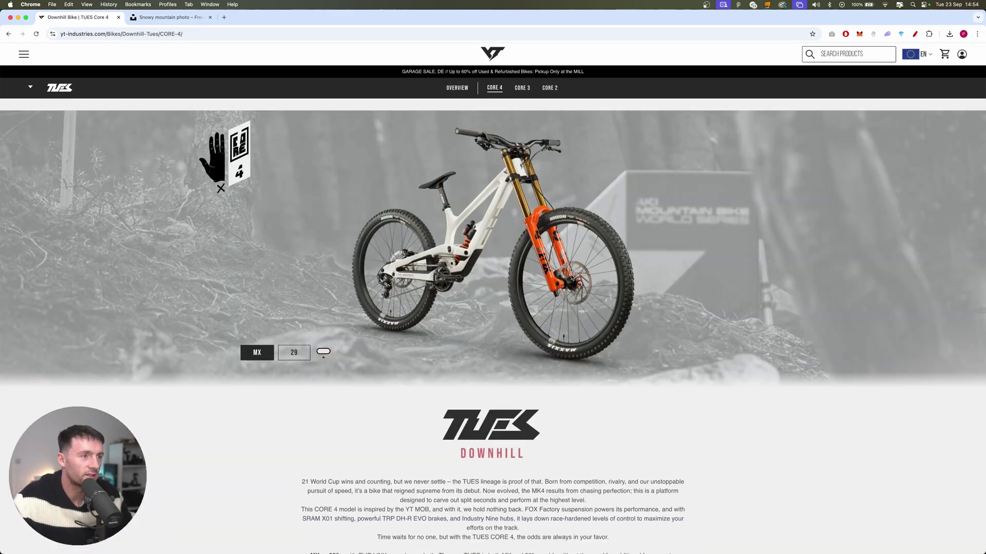
pyautogui.rightClick(563, 229)
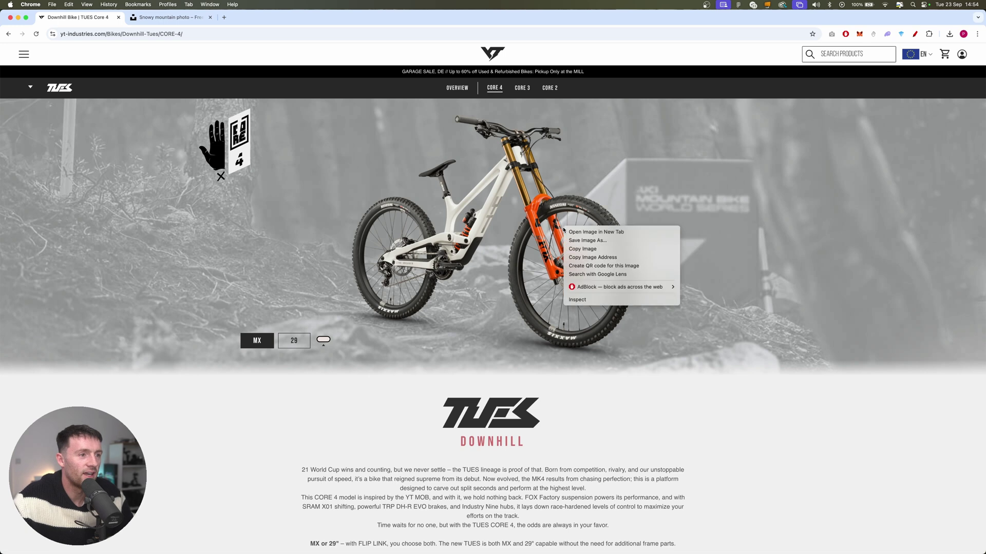
pyautogui.click(602, 250)
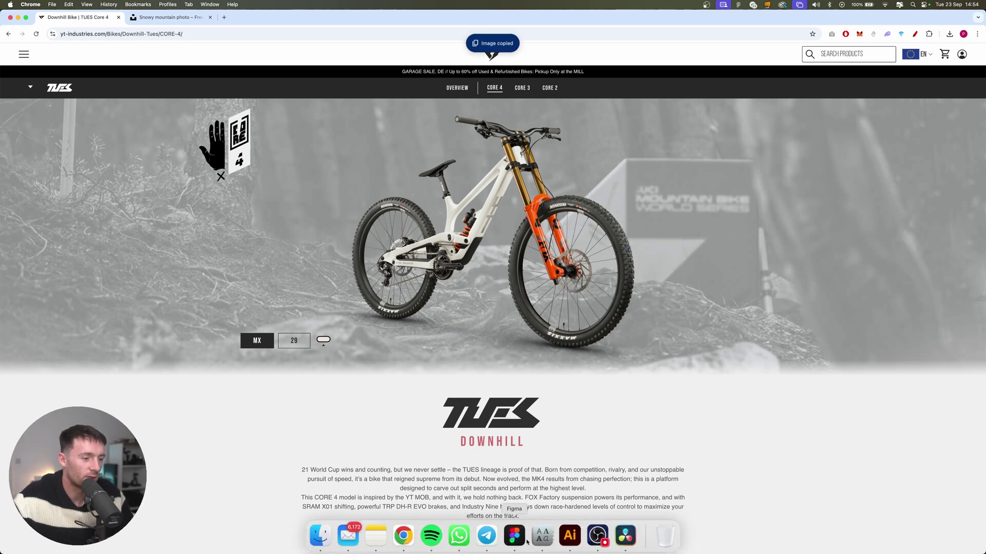
# - Switch to Figma and paste the TUES bike image into the MacBook Pro 14" frame over the mountain photo
pyautogui.click(526, 541)
pyautogui.click(354, 173)
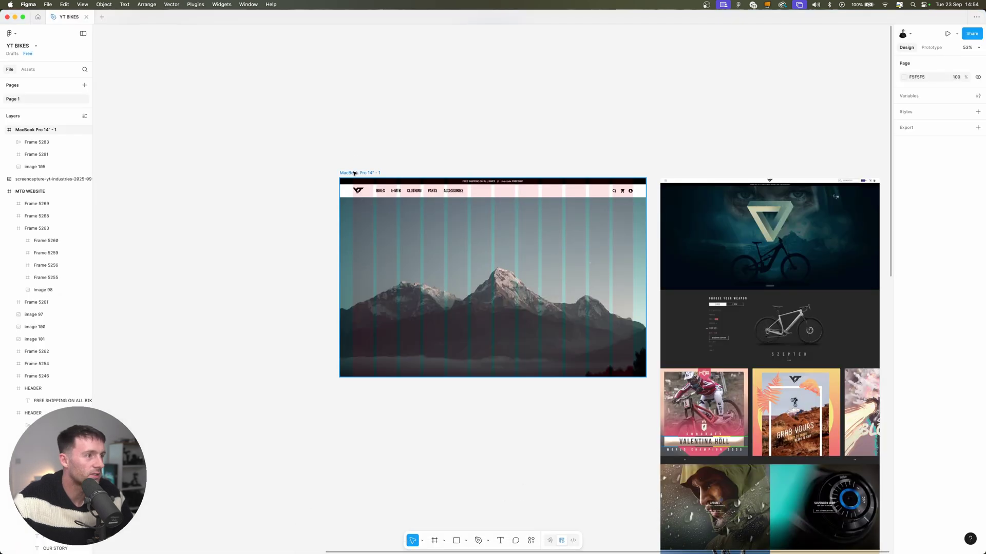
pyautogui.press('super+v')
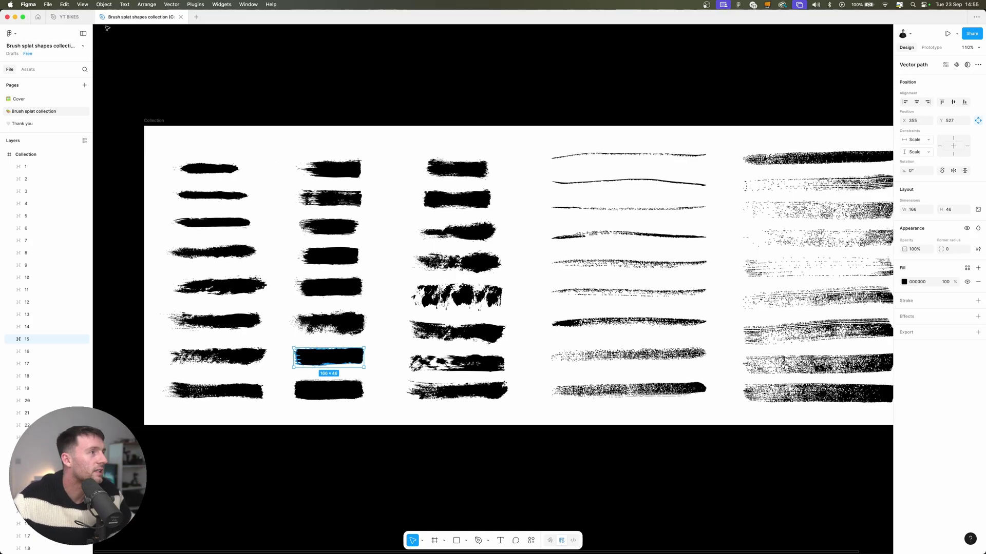
# - Return to the YT BIKES file and paste brush stroke shape 15 from the Brush splat shapes collection into the MacBook Pro 14" frame
pyautogui.hotkey('ctrl', 'shift', 'Tab')
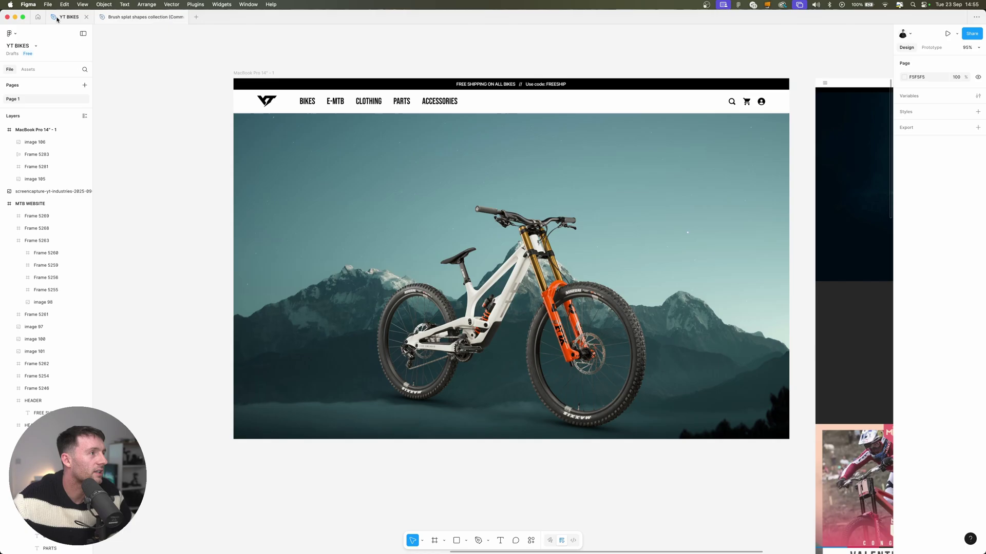
pyautogui.click(254, 73)
pyautogui.press('cmd+v')
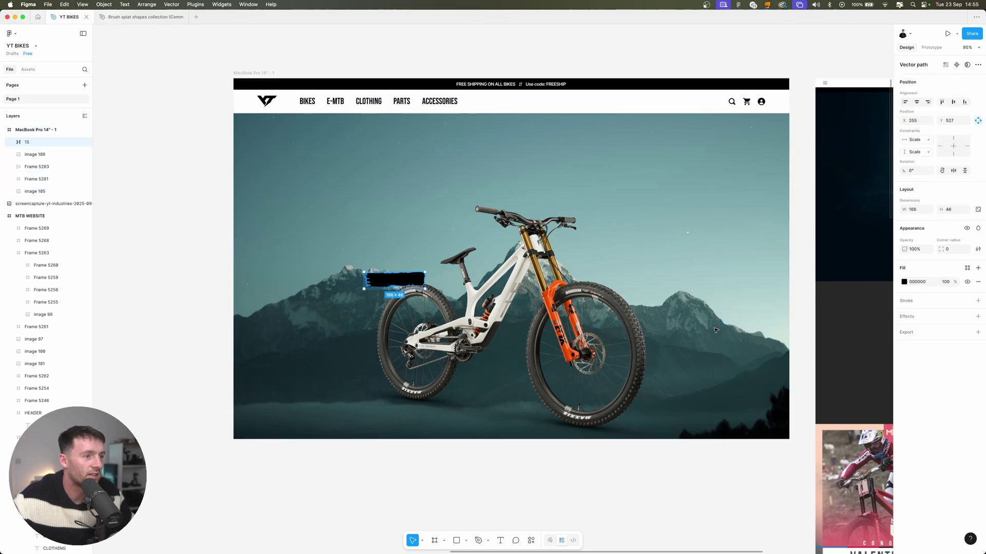
# - Enlarge the brush stroke to 2048 × 566, spread it across the frame's lower edge and fill it with FFFFFF
pyautogui.moveTo(425, 289); pyautogui.dragTo(770, 384)
pyautogui.moveTo(559, 221); pyautogui.dragTo(645, 377)
pyautogui.moveTo(645, 377); pyautogui.dragTo(653, 412)
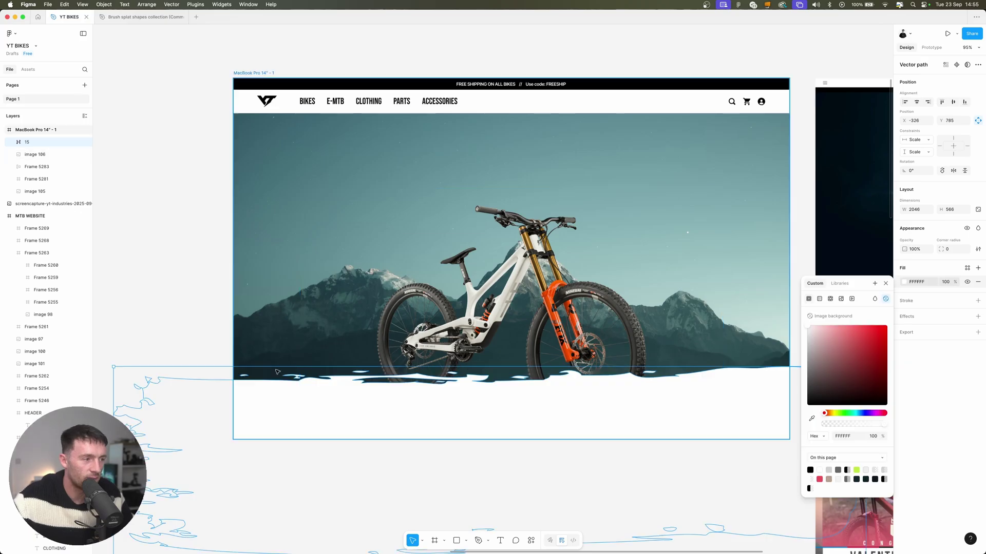
# - Rotate the white brush stroke to about -4.55° and place its layer behind the bike image
pyautogui.moveTo(109, 363); pyautogui.dragTo(118, 334)
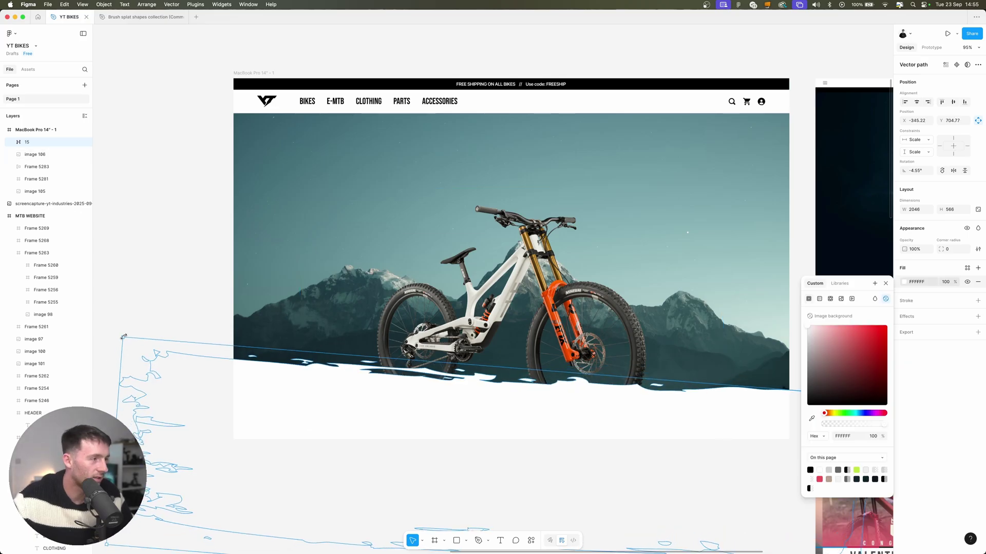
pyautogui.moveTo(27, 142)
pyautogui.mouseDown()
pyautogui.moveTo(31, 199)
pyautogui.moveTo(38, 180)
pyautogui.moveTo(46, 200)
pyautogui.mouseUp()
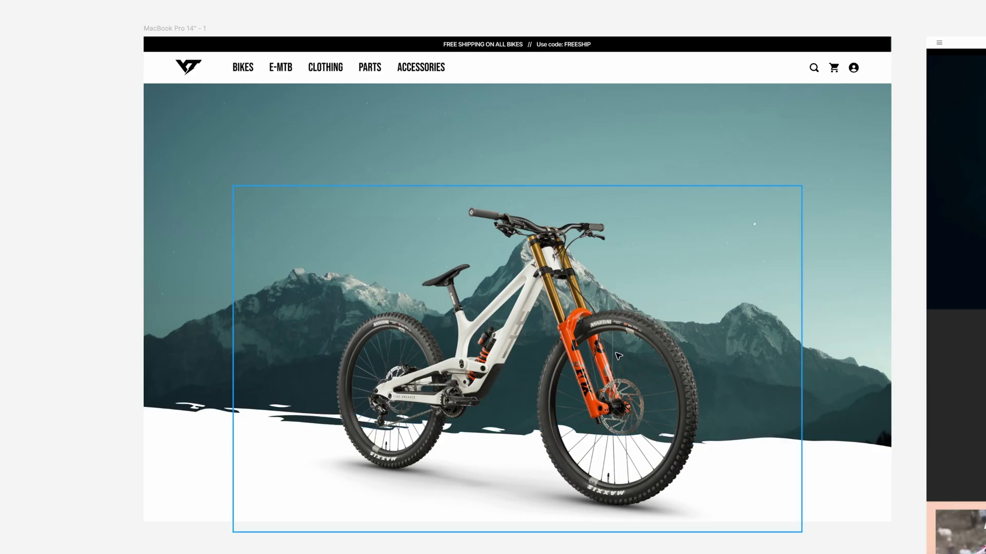
pyautogui.click(619, 356)
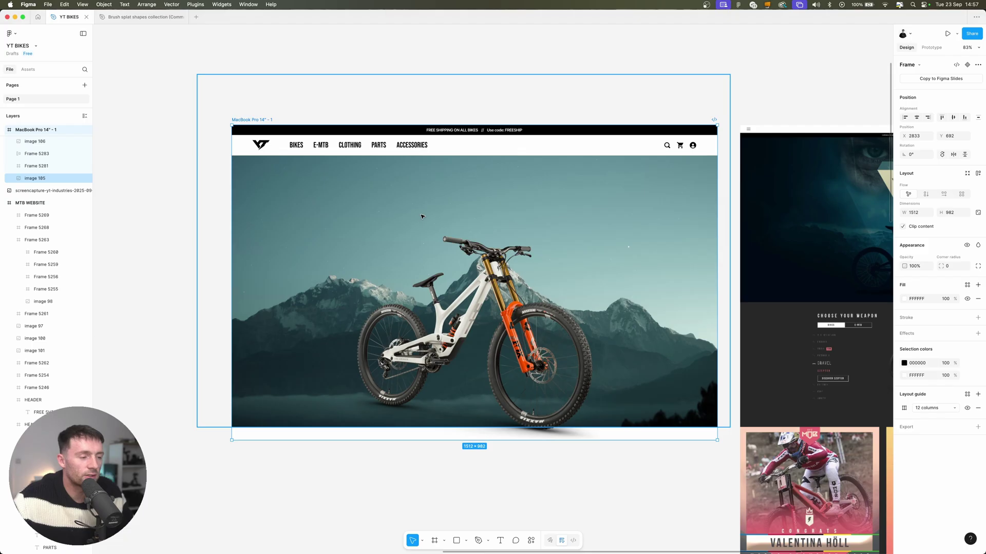
# - Paste the tilted white brush-edged ground frame into the MacBook Pro 14" frame and place it between the mountain photo and the bike
pyautogui.press('super+v')
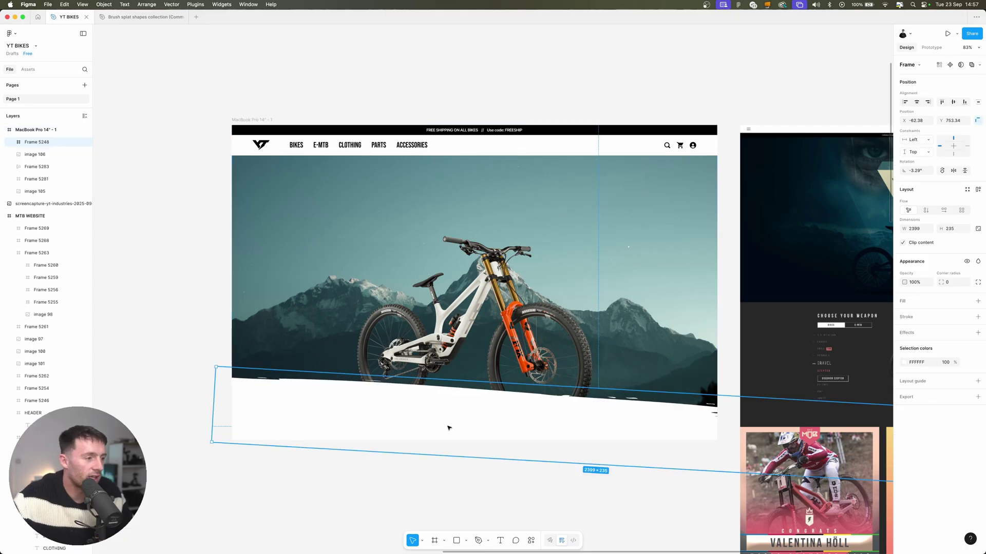
pyautogui.moveTo(37, 143); pyautogui.dragTo(40, 186)
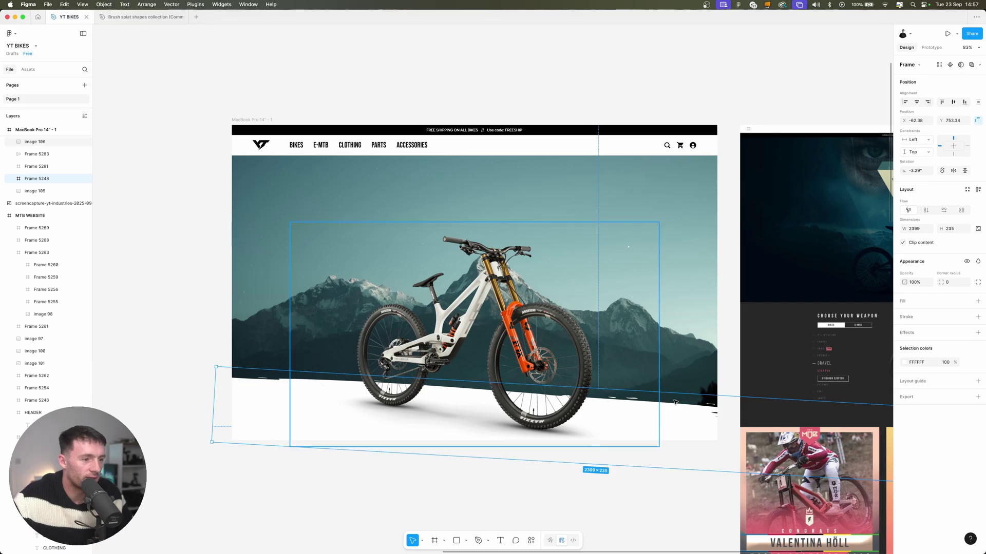
pyautogui.click(157, 288)
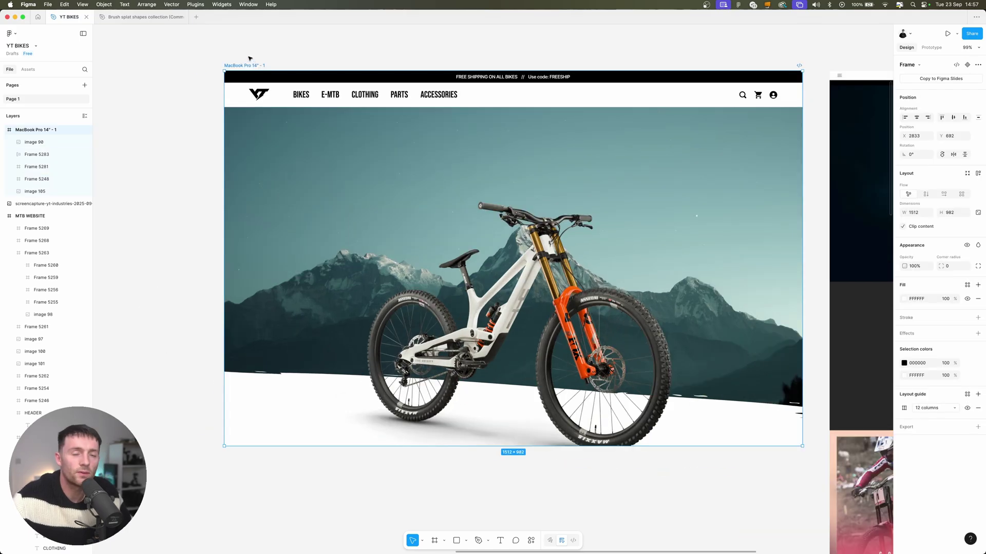
# - Paste the headline "The fastest way top to bottom." and the line "Tues Core 3 Freeride from $3,999" over the sky
pyautogui.press('super+v')
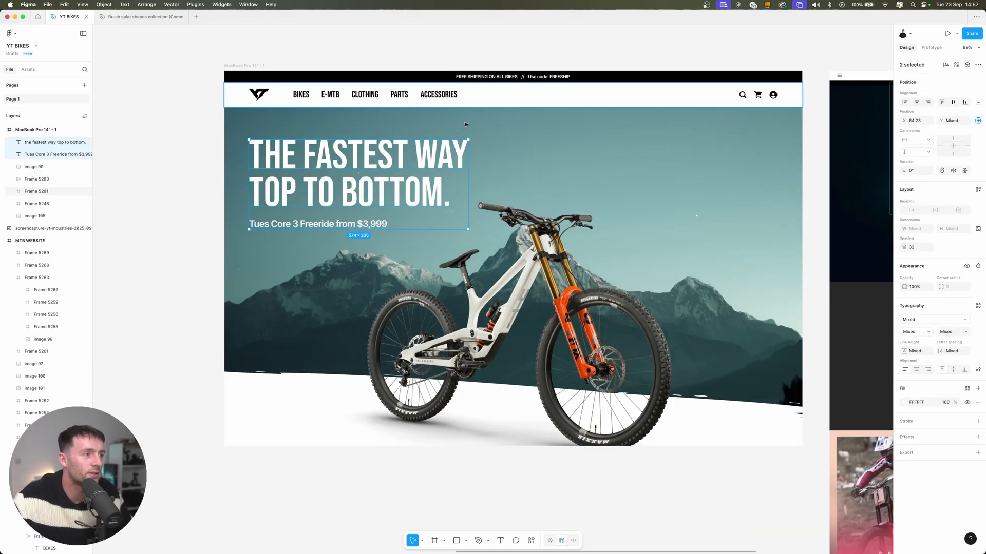
pyautogui.click(530, 55)
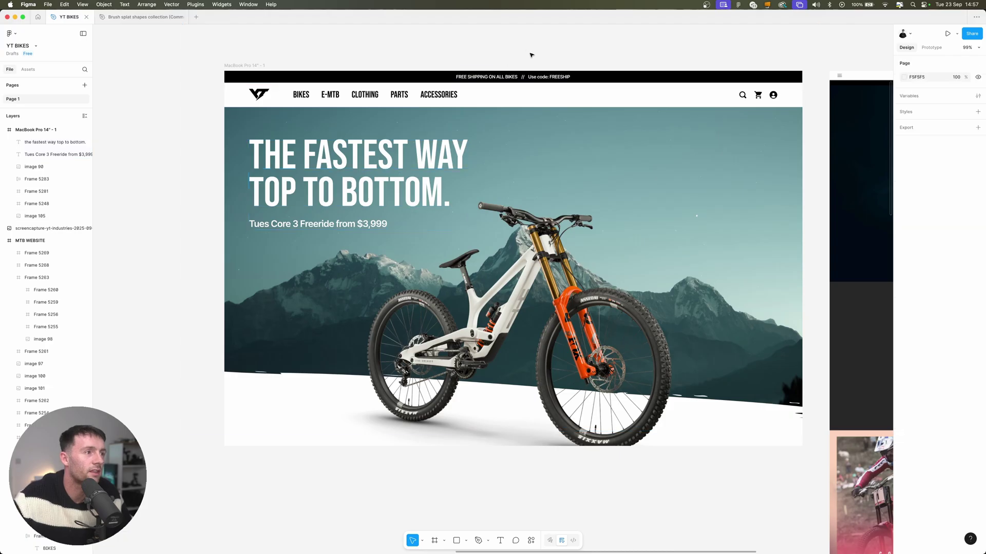
# - Examine the typography settings of the hero headline, the line beneath it and the promotion bar text
pyautogui.click(378, 163)
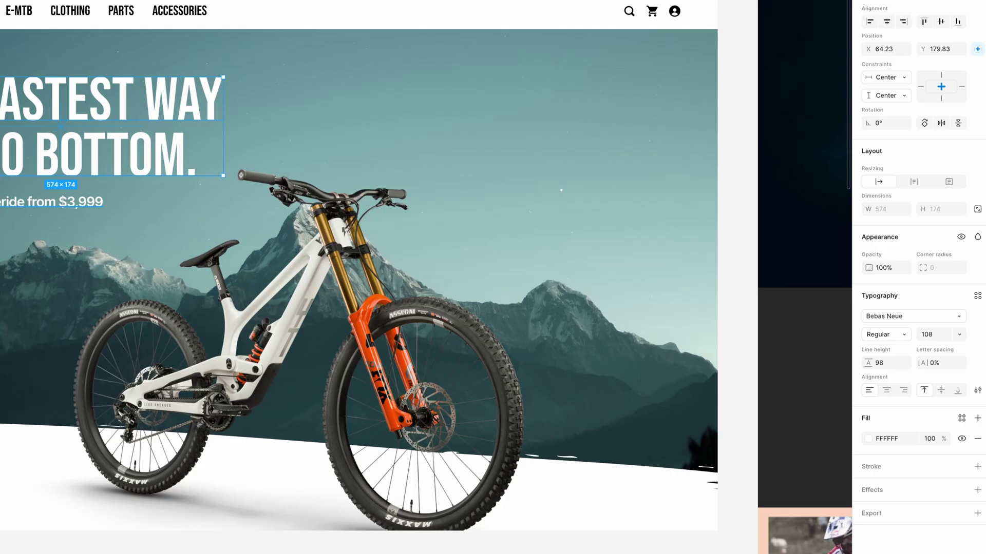
pyautogui.click(301, 224)
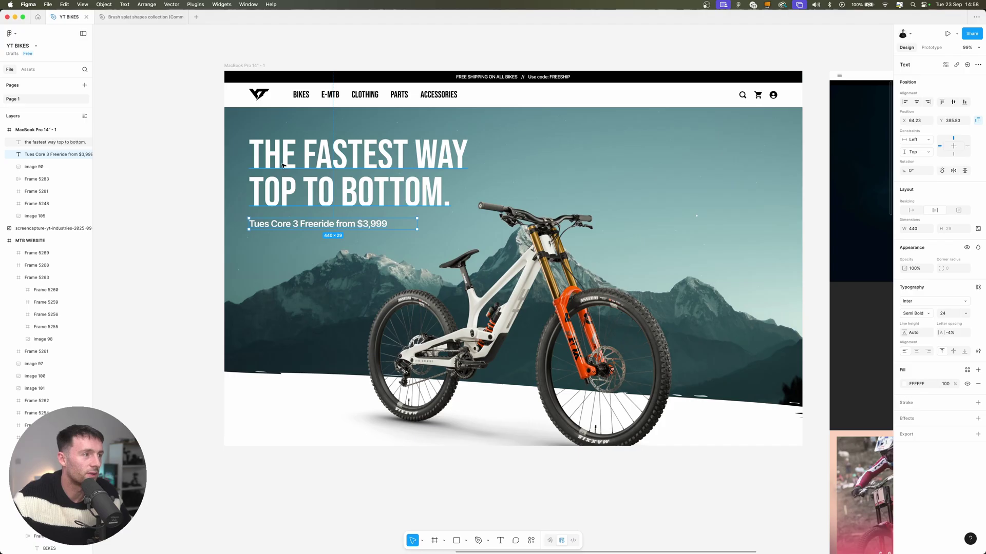
pyautogui.click(283, 165)
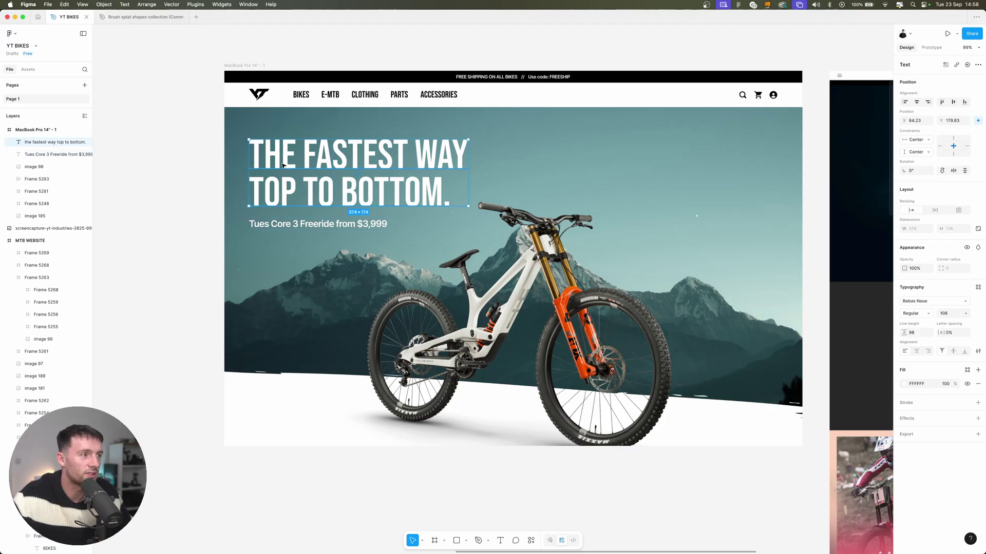
pyautogui.click(318, 224)
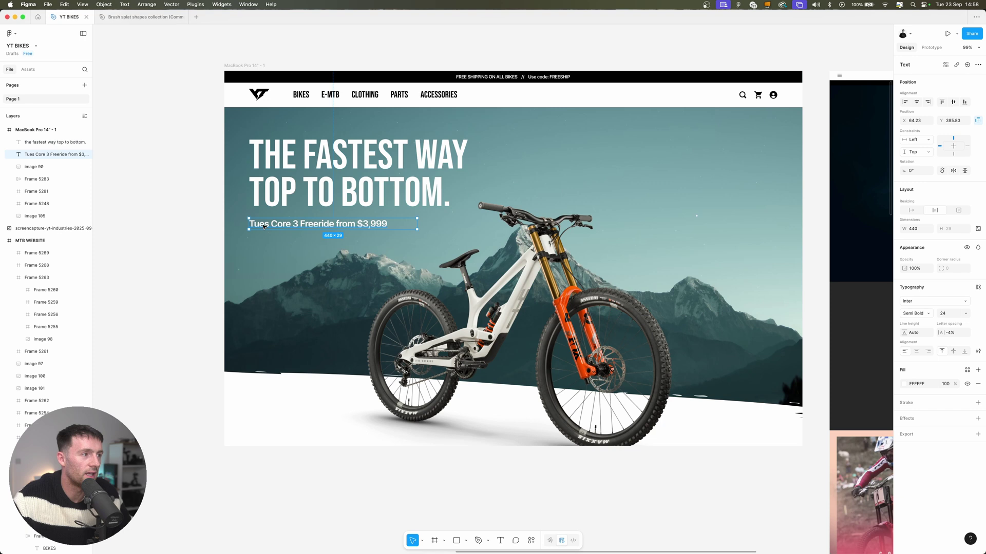
pyautogui.doubleClick(496, 78)
pyautogui.click(581, 48)
pyautogui.scroll(2, 587, 67)
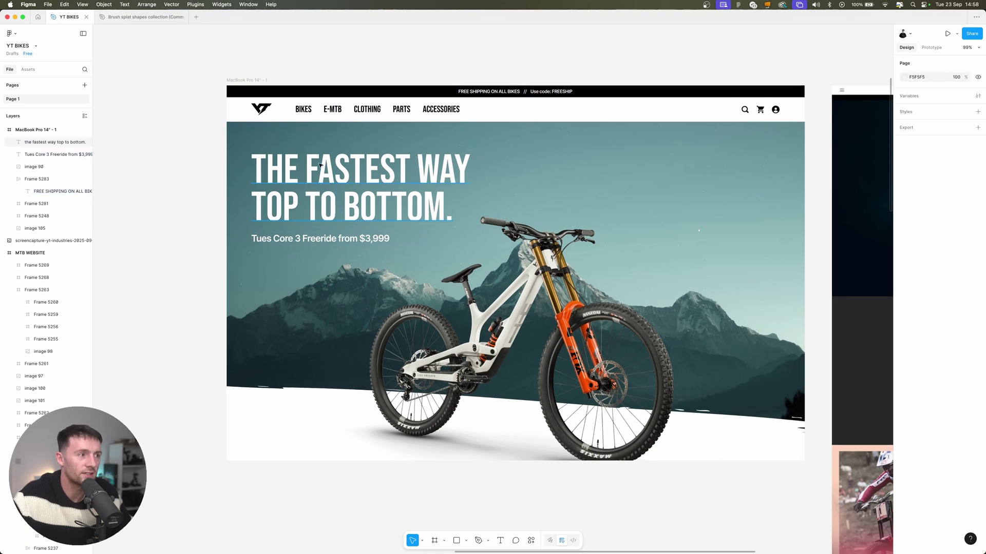
# - Place a copy of a navigation label beneath the Tues Core 3 Freeride line, reading SHOP NOW at font size 28
pyautogui.scroll(1, 319, 164)
pyautogui.hscroll(-2, 320, 165)
pyautogui.doubleClick(335, 119)
pyautogui.moveTo(335, 118); pyautogui.dragTo(334, 271)
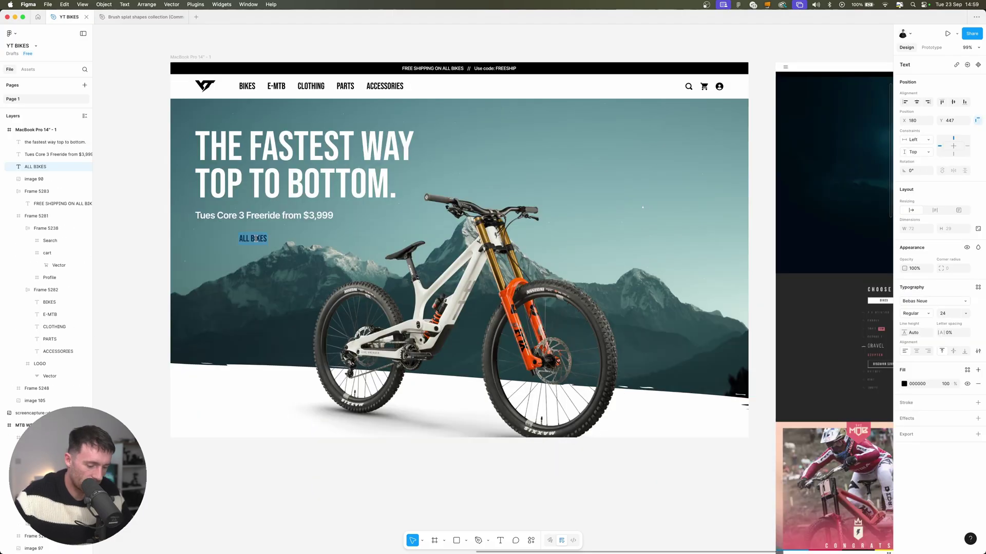
pyautogui.write('SHOP NOW')
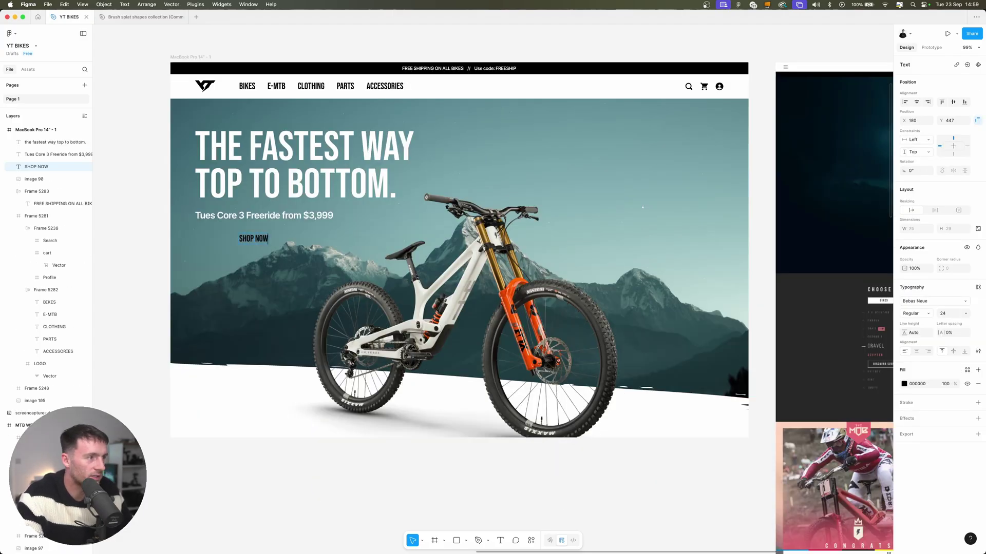
pyautogui.press('Escape')
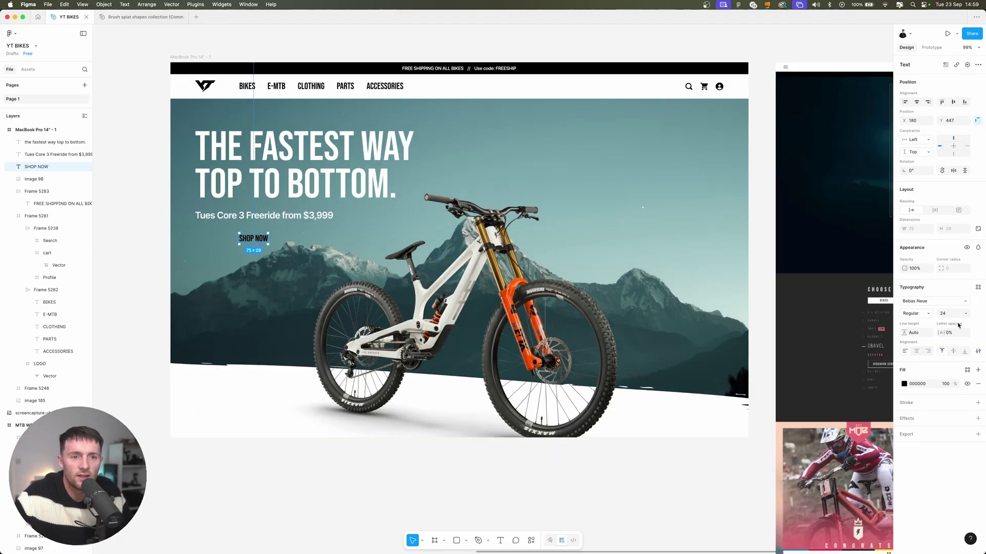
pyautogui.press('Return')
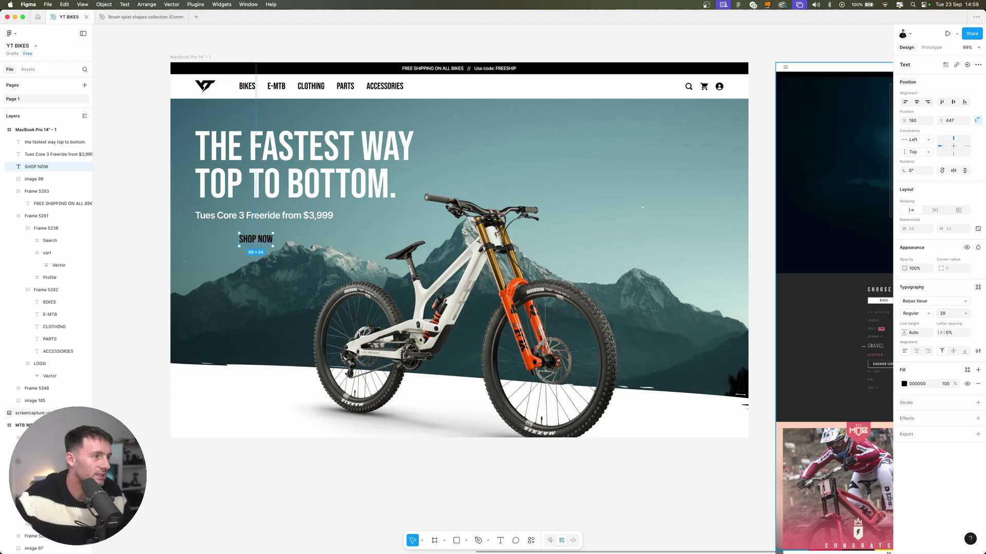
pyautogui.moveTo(262, 239); pyautogui.dragTo(231, 241)
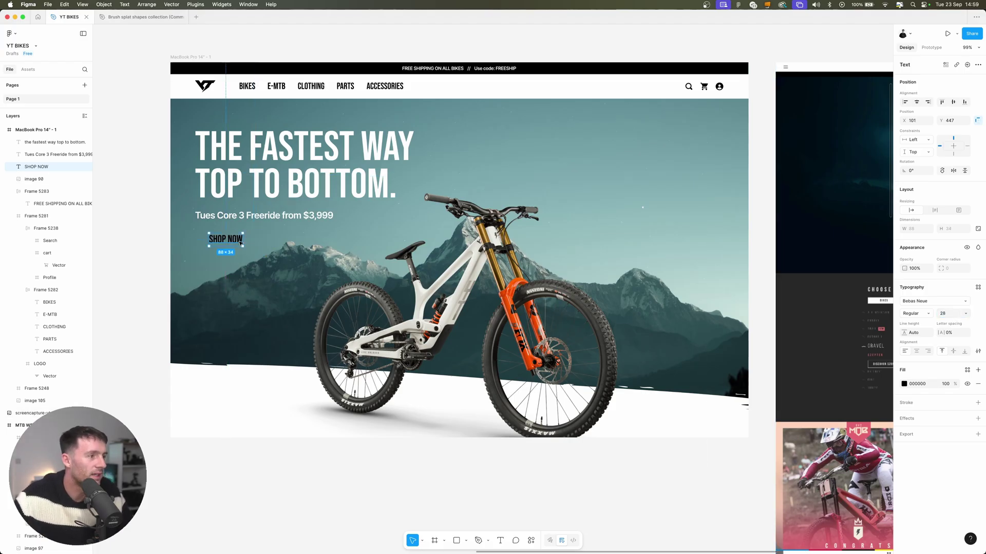
# - Turn SHOP NOW into a white auto-layout button with 24 horizontal and 16 vertical padding, aligned with the headline's left edge
pyautogui.hotkey('shift', 'a')
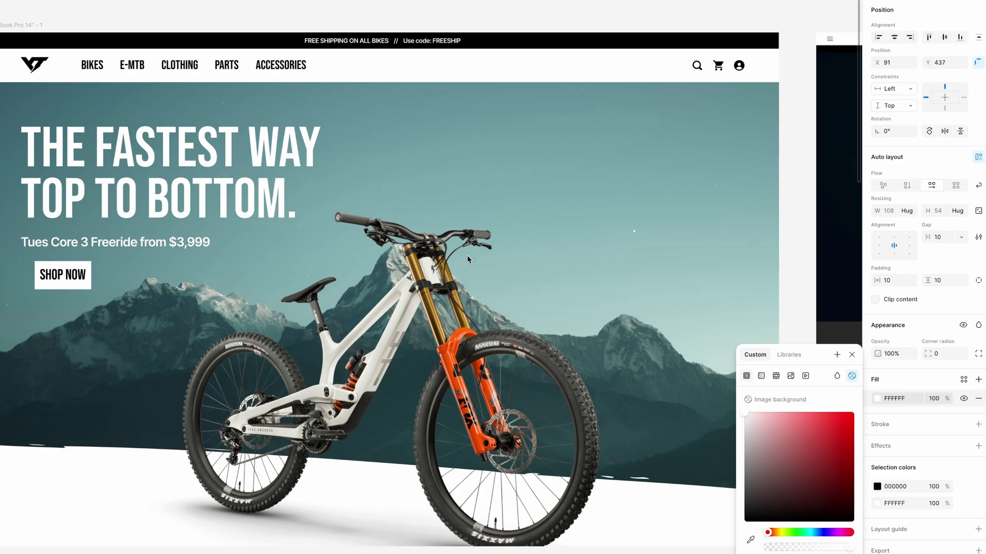
pyautogui.click(920, 281)
pyautogui.write('2')
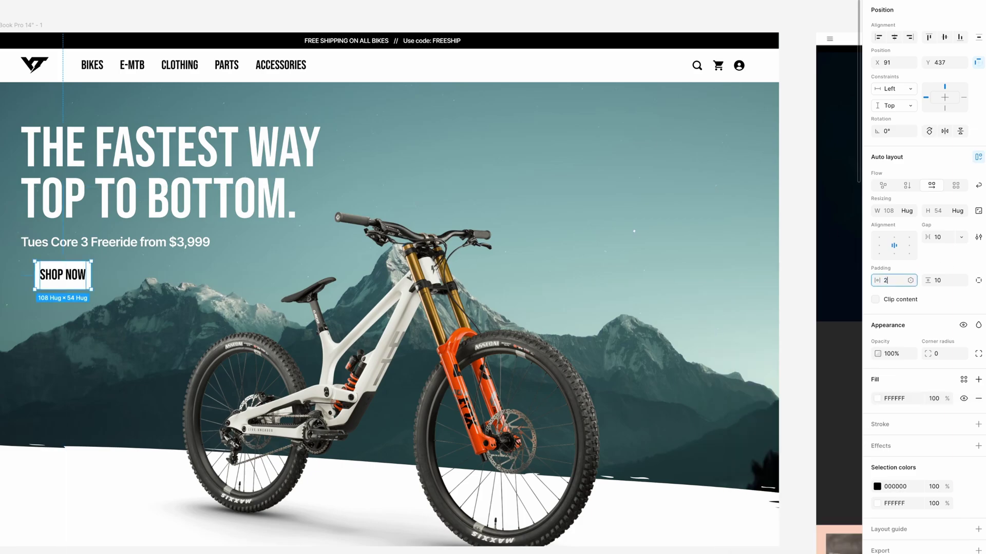
pyautogui.write('4')
pyautogui.press('Tab')
pyautogui.write('1')
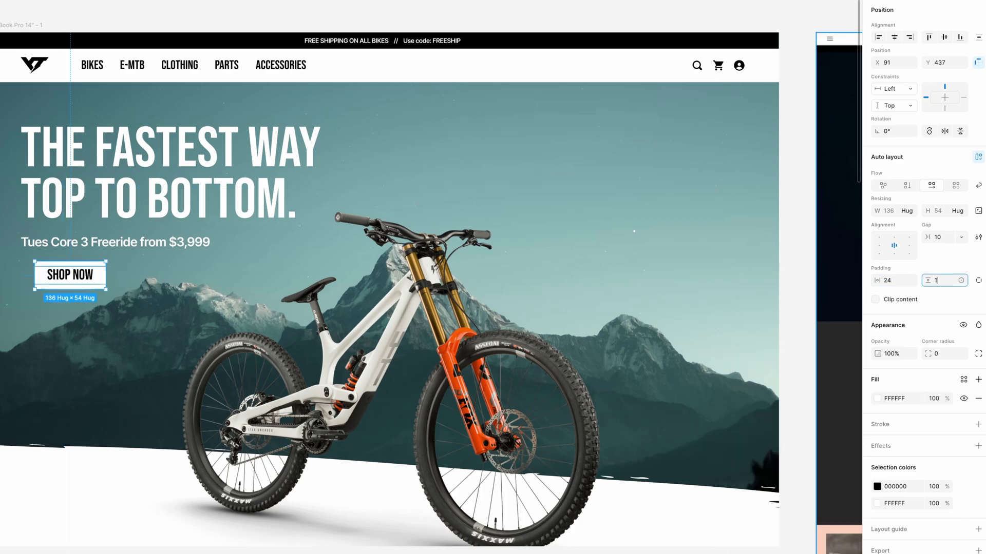
pyautogui.press('Return')
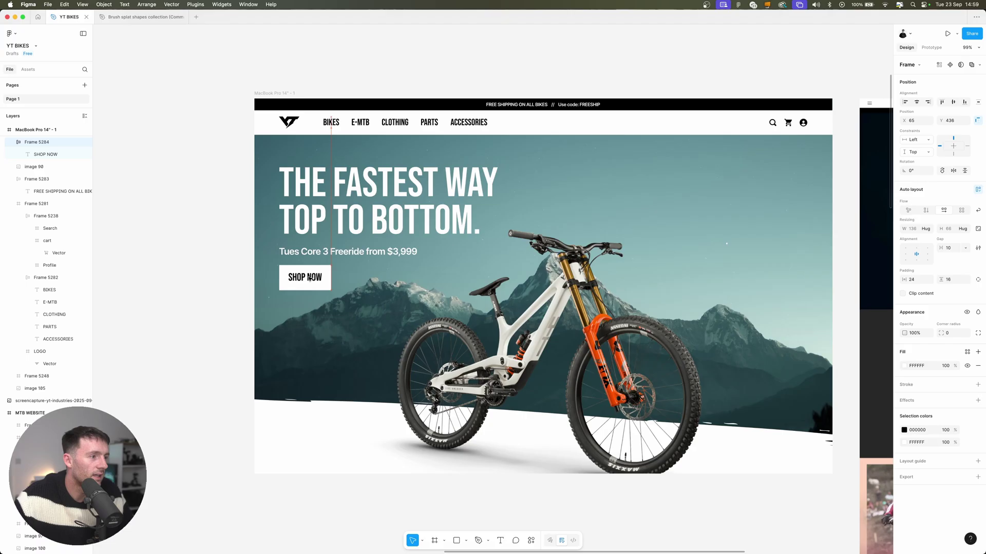
pyautogui.moveTo(310, 280); pyautogui.dragTo(310, 280)
pyautogui.hscroll(1, 310, 280)
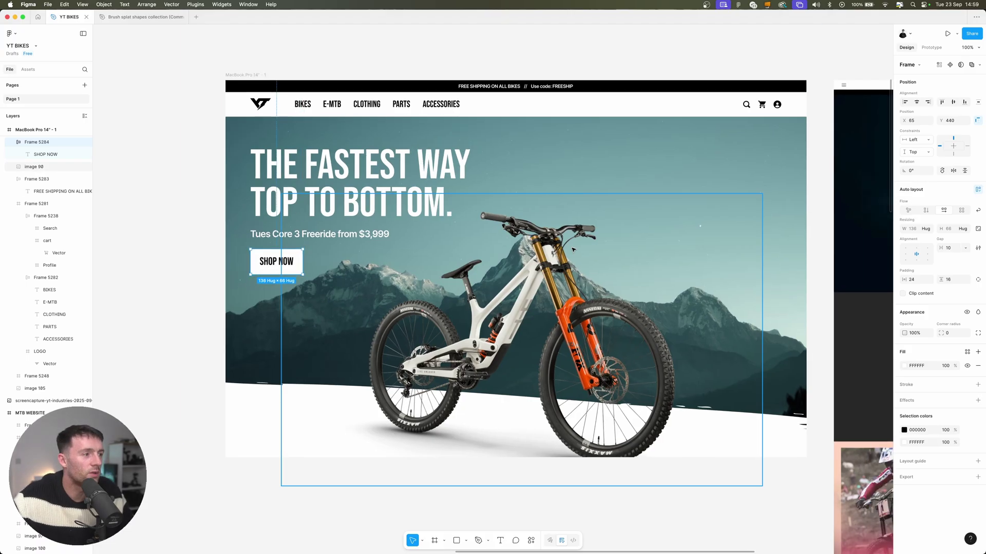
# - Set the SHOP NOW button's fill to BFE543
pyautogui.click(923, 366)
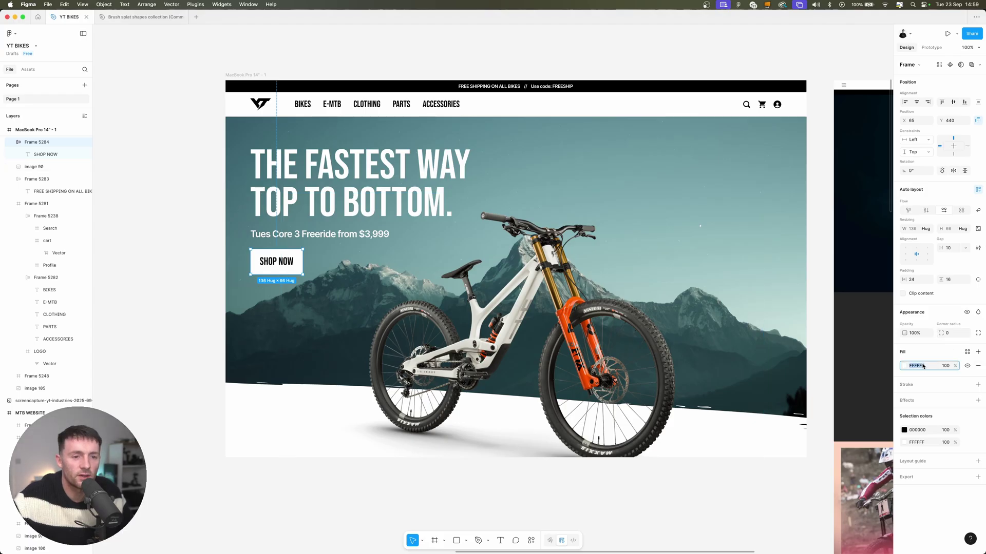
pyautogui.write('BFE543')
pyautogui.press('Return')
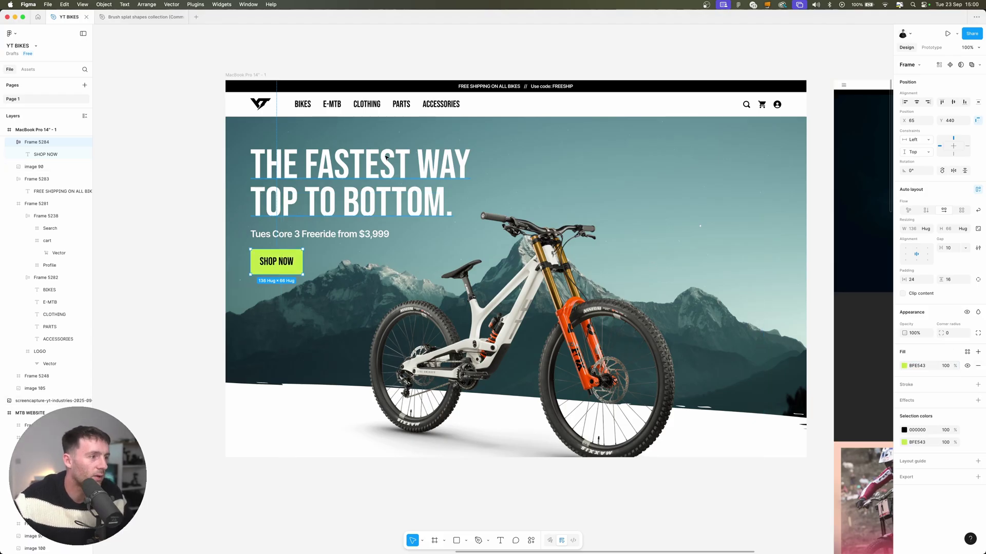
pyautogui.click(180, 219)
# - Adjust the vertical gap between the SHOP NOW button and the Tues Core 3 Freeride line
pyautogui.scroll(-2, 312, 270)
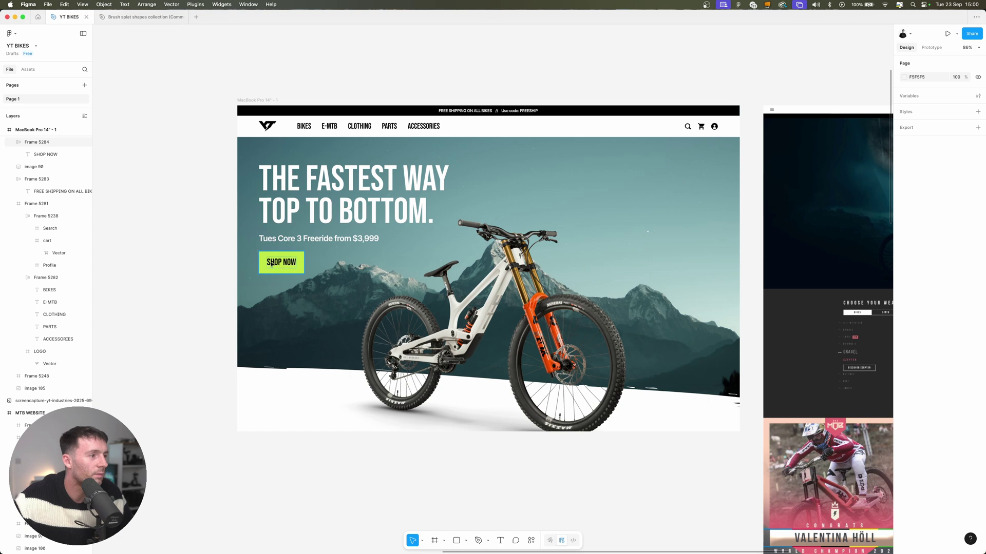
pyautogui.moveTo(279, 265); pyautogui.dragTo(279, 264)
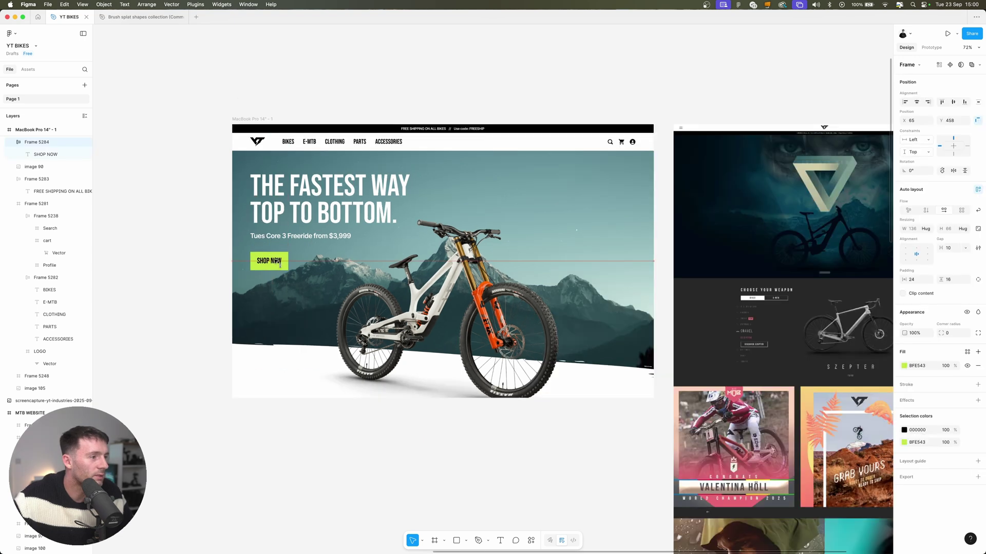
pyautogui.moveTo(276, 262); pyautogui.dragTo(276, 259)
pyautogui.click(242, 297)
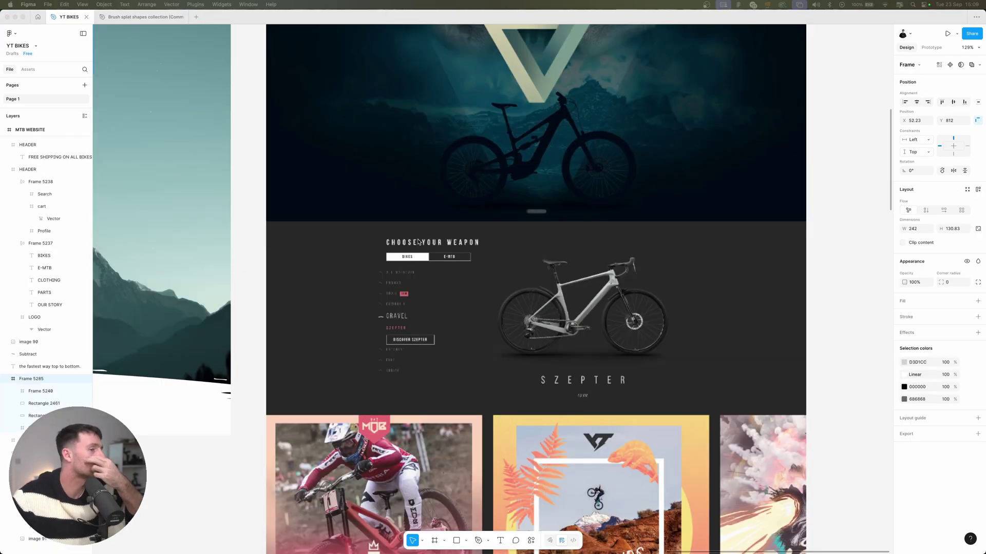
# - Paste the TUES logo frame with its TRAIL, DOWNHILL and E-MTB categories into the lower-left area of the MacBook Pro 14" frame
pyautogui.hscroll(-3, 548, 343)
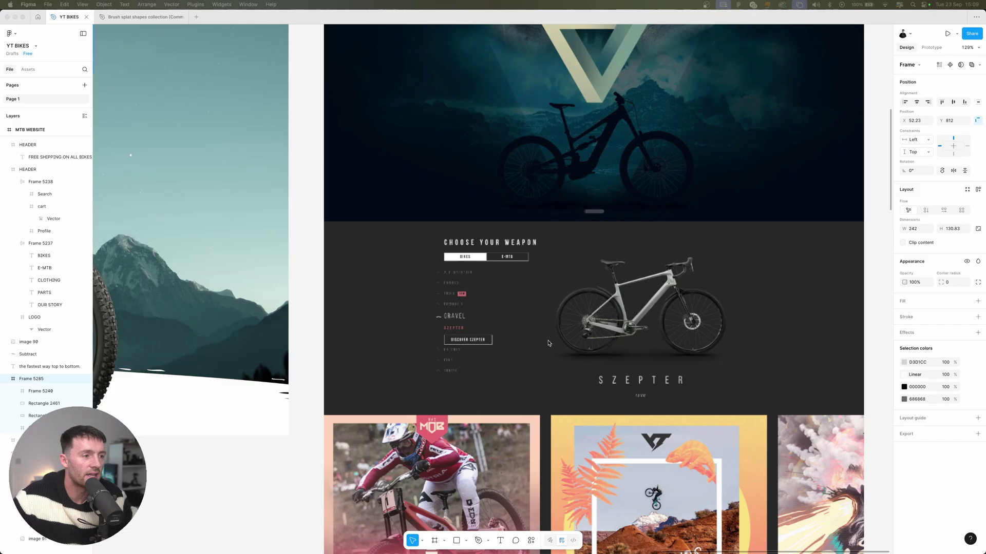
pyautogui.hscroll(-15, 664, 342)
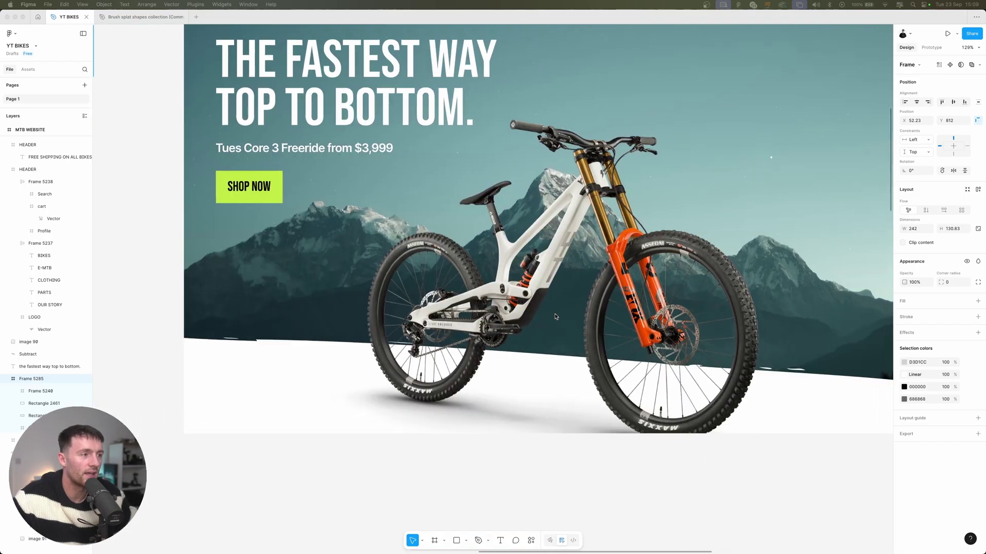
pyautogui.scroll(-5, 554, 316)
pyautogui.click(251, 75)
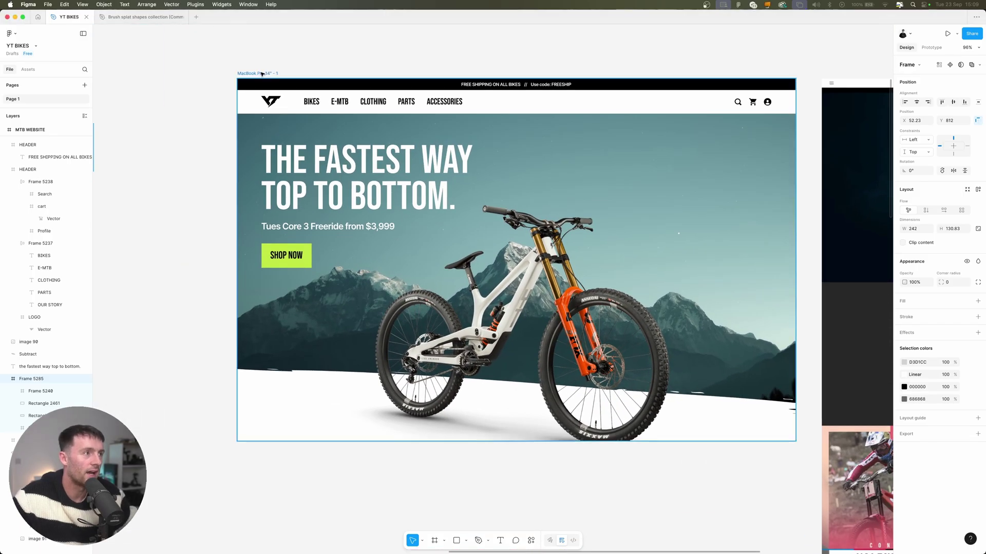
pyautogui.press('super+v')
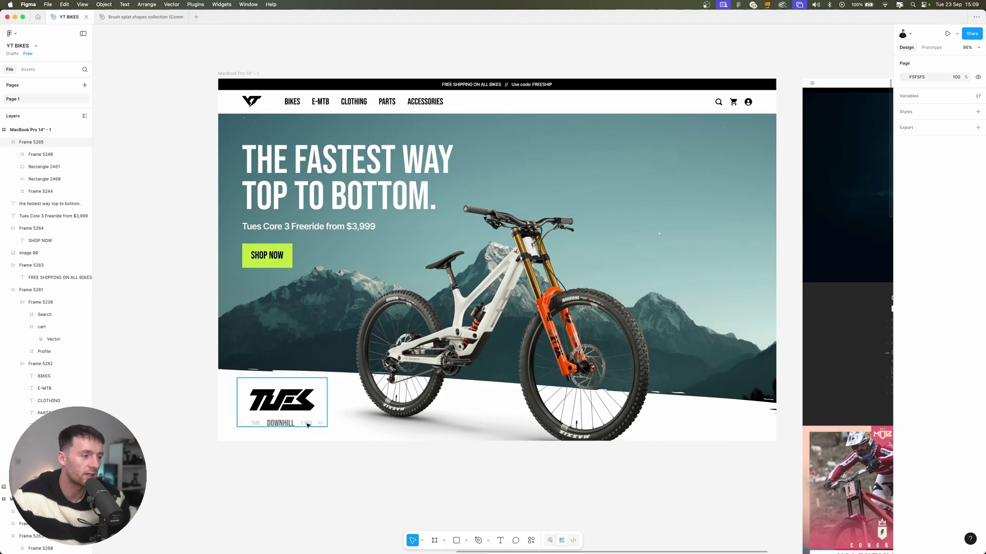
pyautogui.moveTo(539, 313); pyautogui.dragTo(246, 313)
pyautogui.press('super+z')
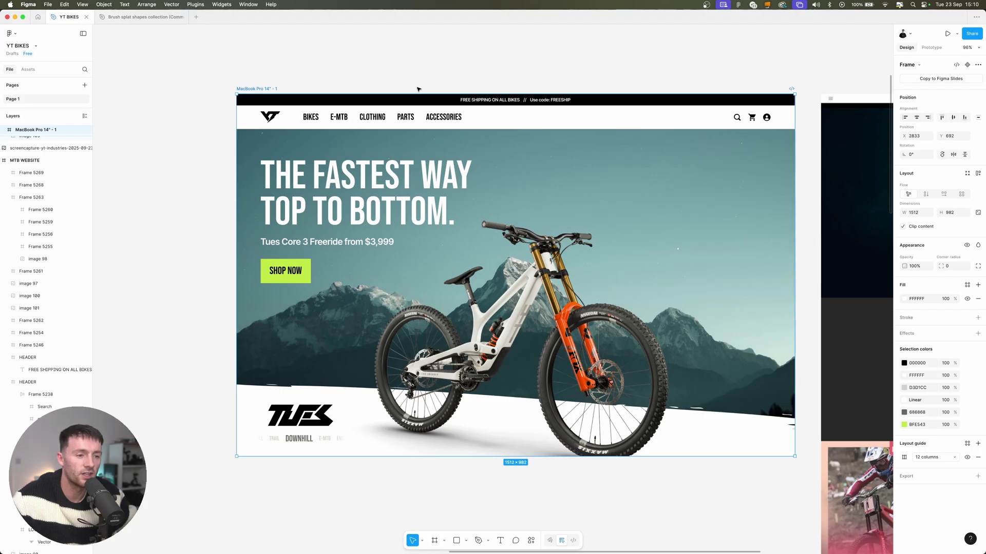
# - Paste the 217 × 259 "Raced to win" rider photo card into the lower-right area of the MacBook Pro 14" frame
pyautogui.press('super+v')
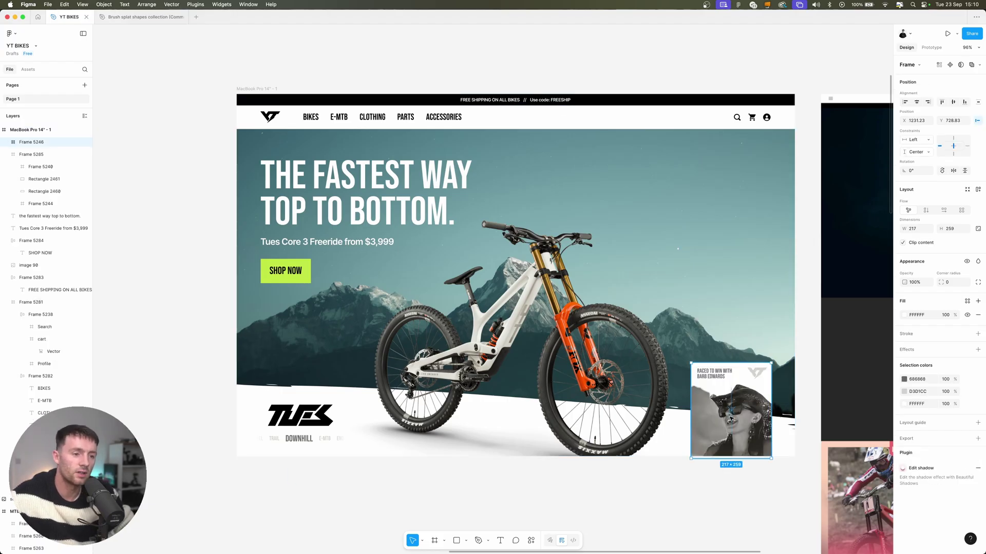
# - Place a copy of the navigation bar's YT logo on the empty canvas above the MacBook Pro 14" frame and enlarge it greatly
pyautogui.click(715, 484)
pyautogui.hscroll(-1, 581, 283)
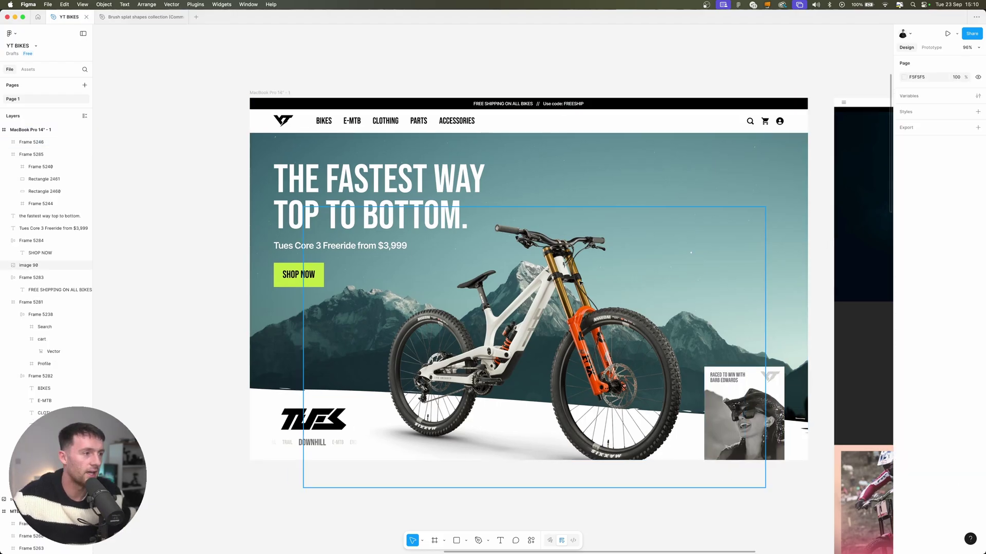
pyautogui.hscroll(-1, 616, 281)
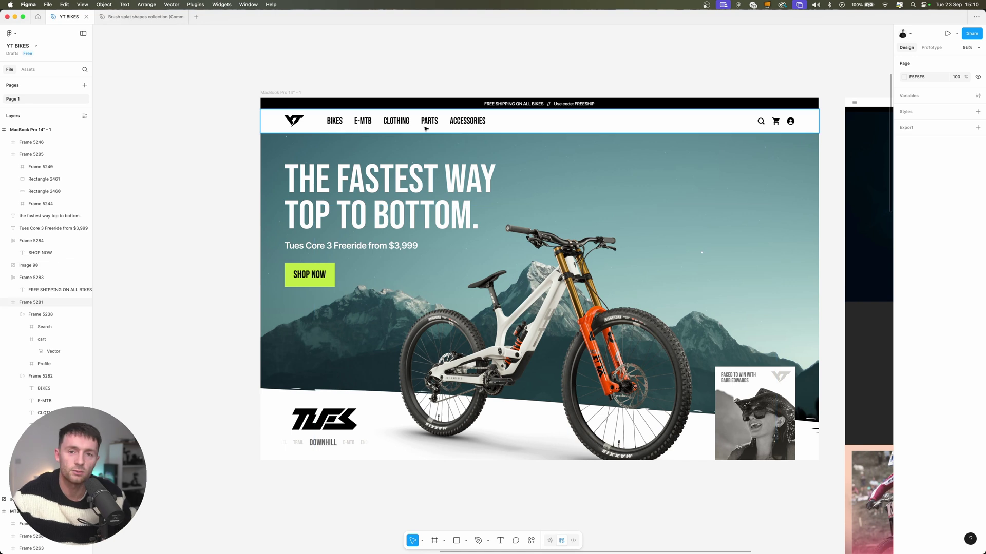
pyautogui.doubleClick(294, 120)
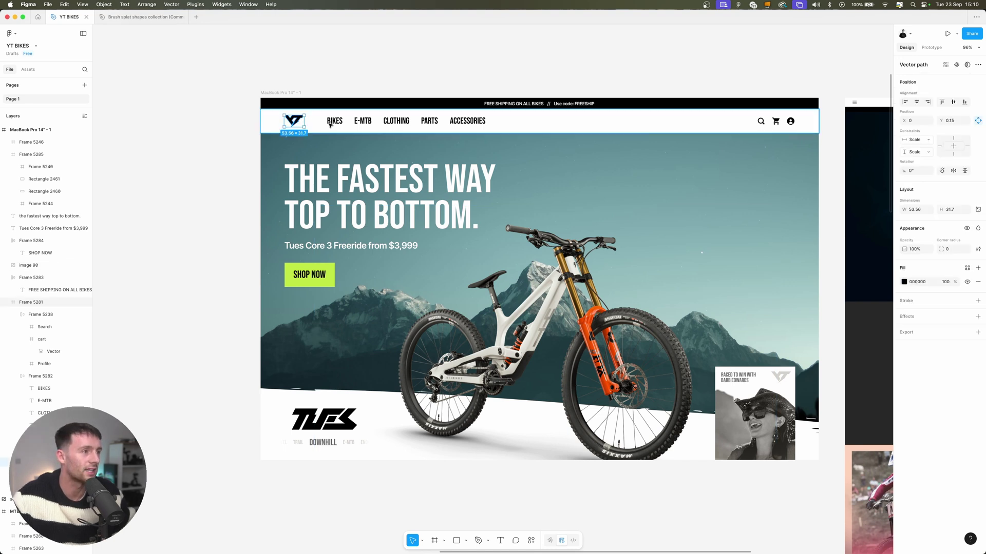
pyautogui.hscroll(-8, 295, 122)
pyautogui.moveTo(403, 121); pyautogui.dragTo(374, 64)
pyautogui.moveTo(289, 44); pyautogui.dragTo(290, 84)
pyautogui.scroll(2, 290, 84)
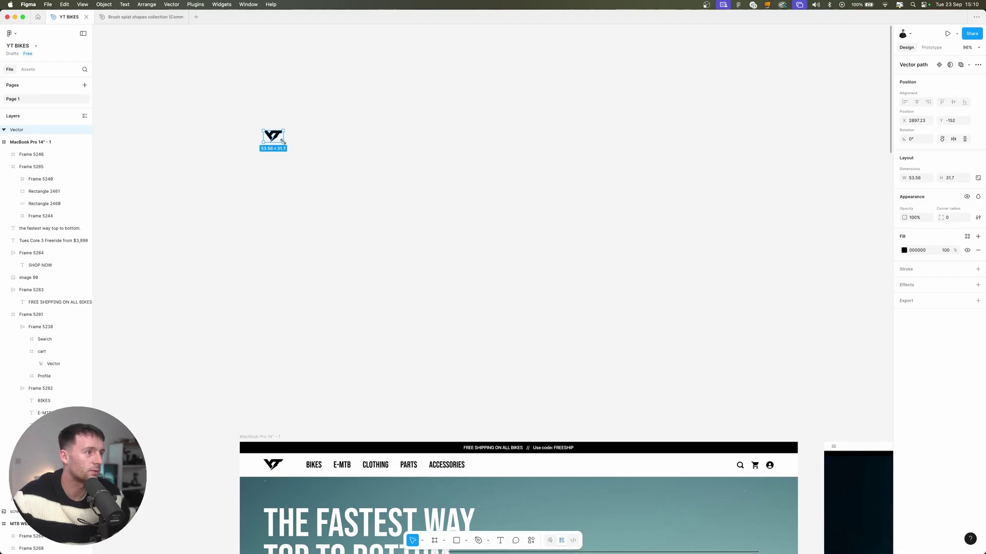
pyautogui.moveTo(283, 142); pyautogui.dragTo(657, 363)
pyautogui.click(689, 214)
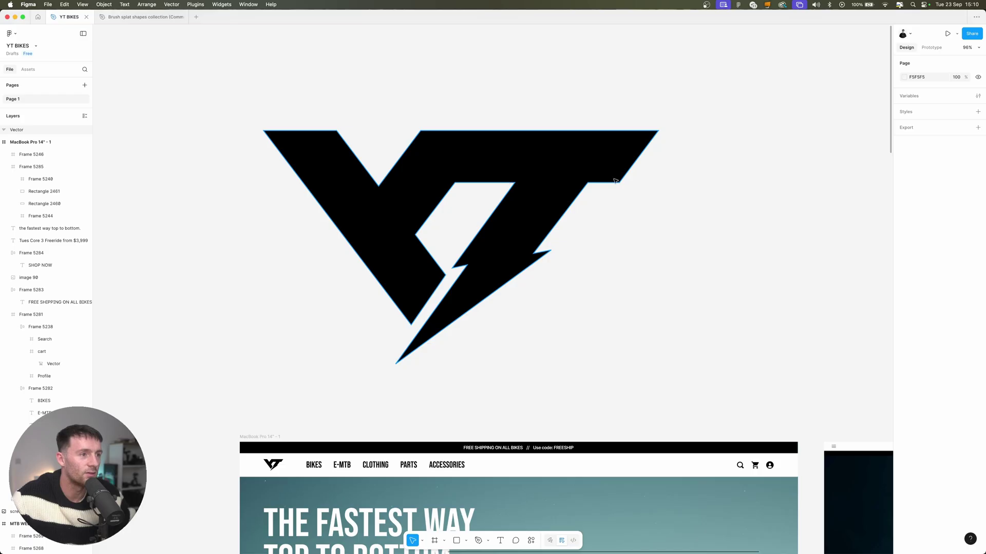
# - Draw a 1420 × 616 rectangle over the upper part of the enlarged YT logo and subtract it from the logo
pyautogui.click(456, 543)
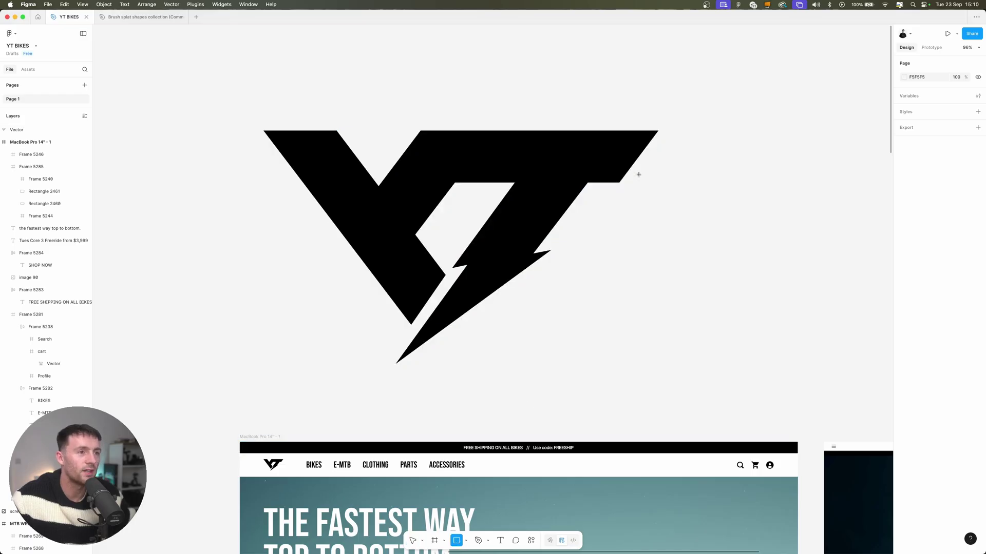
pyautogui.moveTo(721, 183)
pyautogui.mouseDown()
pyautogui.moveTo(477, 94)
pyautogui.moveTo(203, 22)
pyautogui.moveTo(199, 38)
pyautogui.mouseUp()
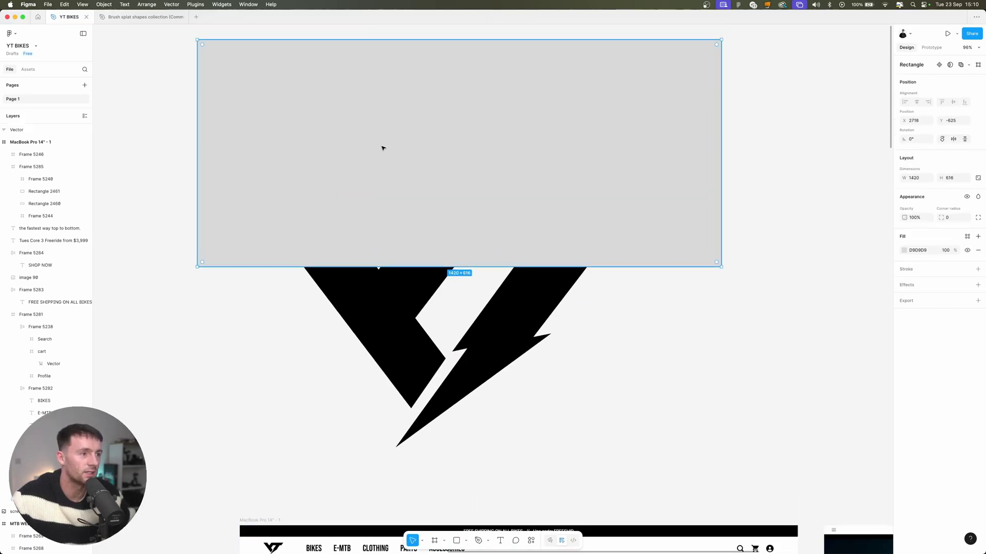
pyautogui.moveTo(530, 173); pyautogui.dragTo(524, 190)
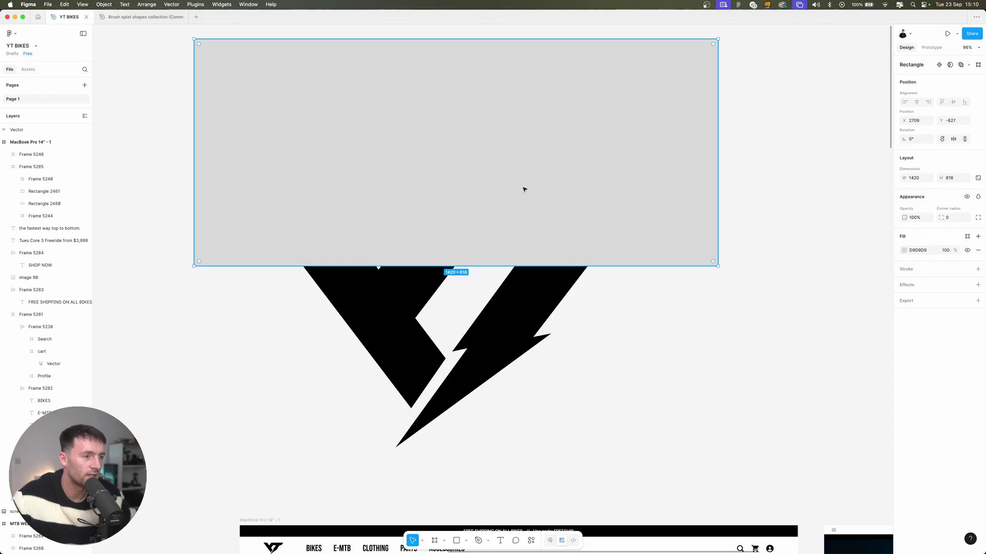
pyautogui.keyDown('shift'); pyautogui.click(526, 290); pyautogui.keyUp('shift')
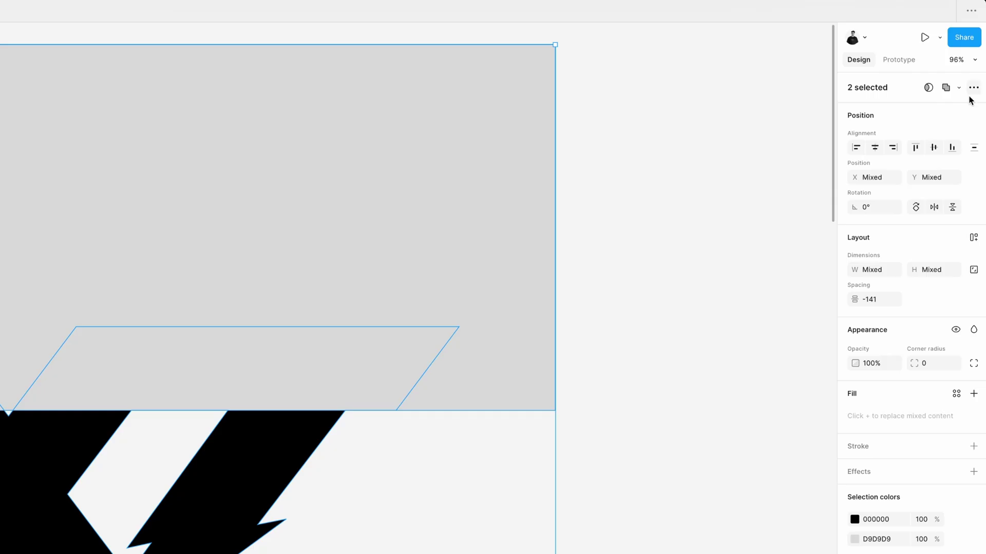
pyautogui.click(959, 88)
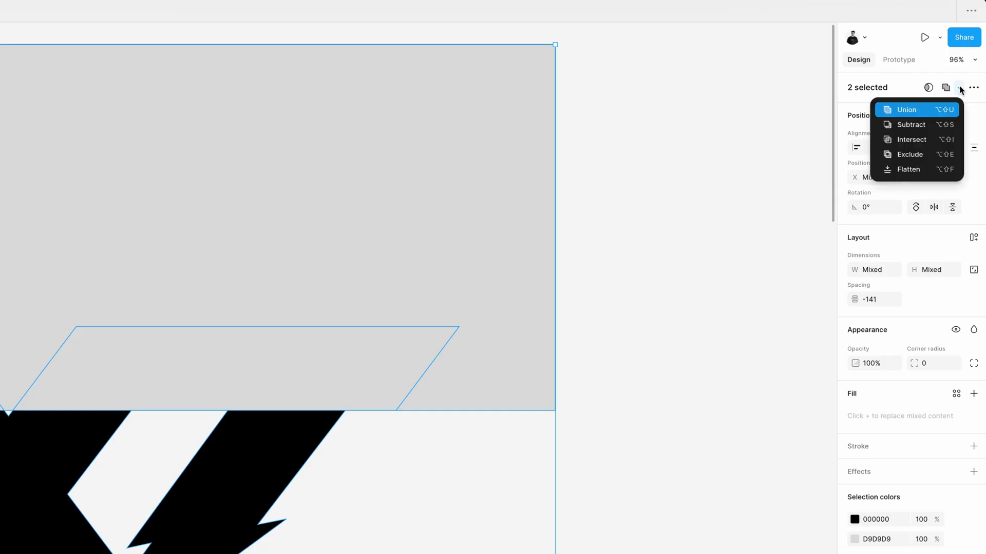
pyautogui.click(909, 125)
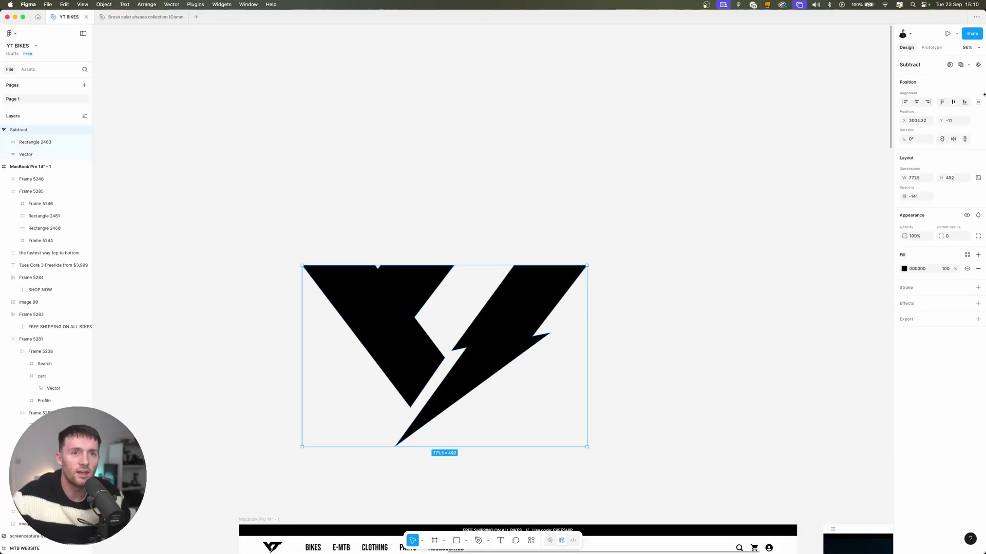
# - Flatten the subtracted shape and delete the Y-shaped part's vector points, keeping only the lightning bolt
pyautogui.click(968, 65)
pyautogui.click(937, 117)
pyautogui.click(623, 116)
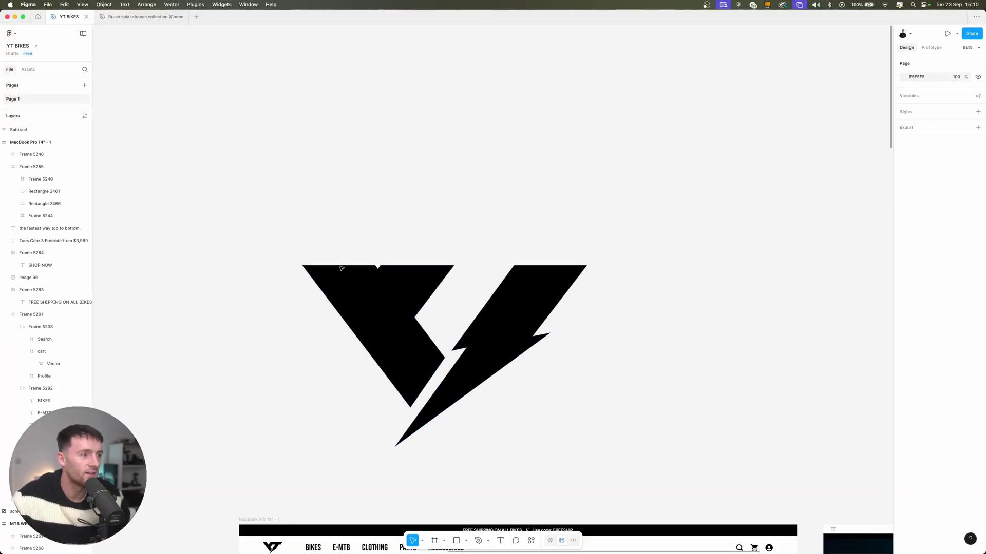
pyautogui.click(415, 276)
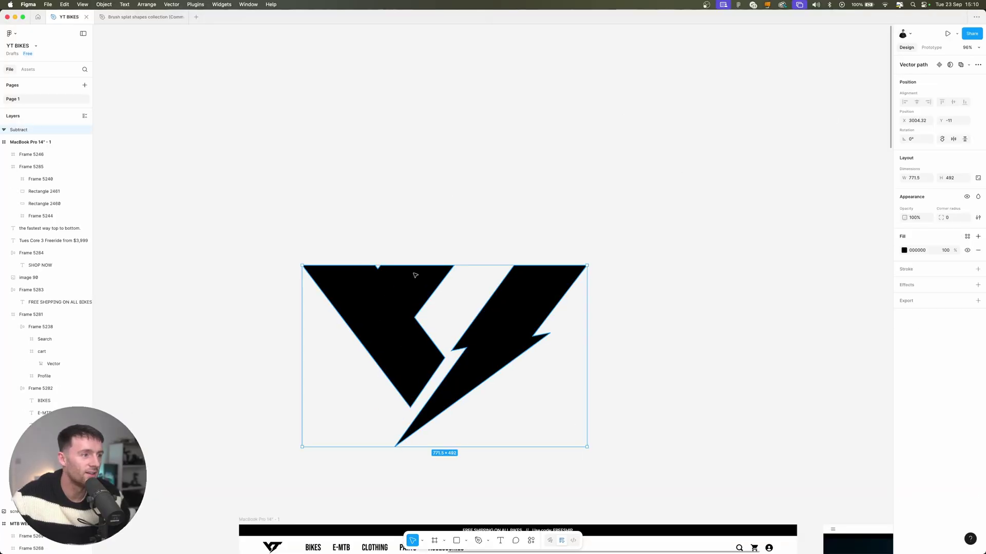
pyautogui.click(968, 66)
pyautogui.click(958, 78)
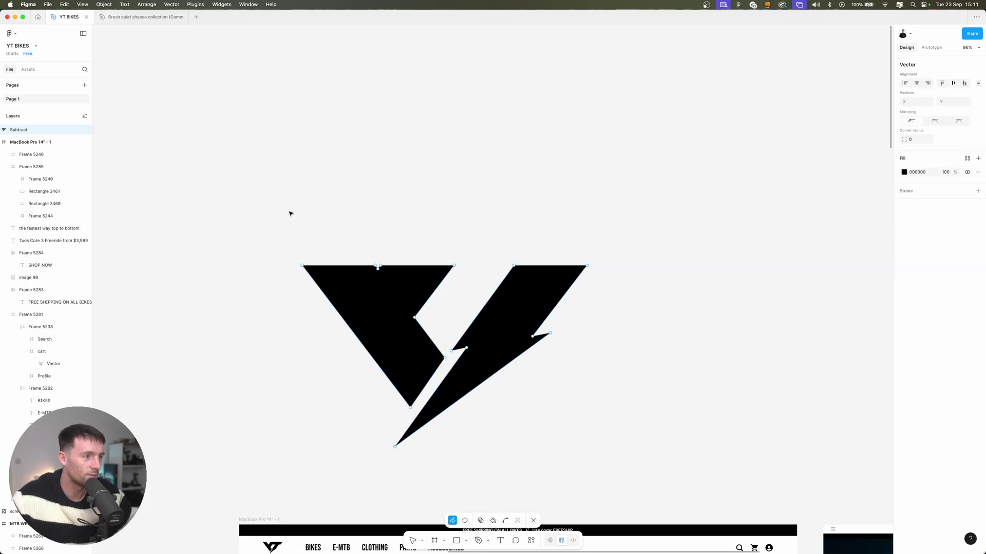
pyautogui.moveTo(277, 230); pyautogui.dragTo(460, 303)
pyautogui.press('Delete')
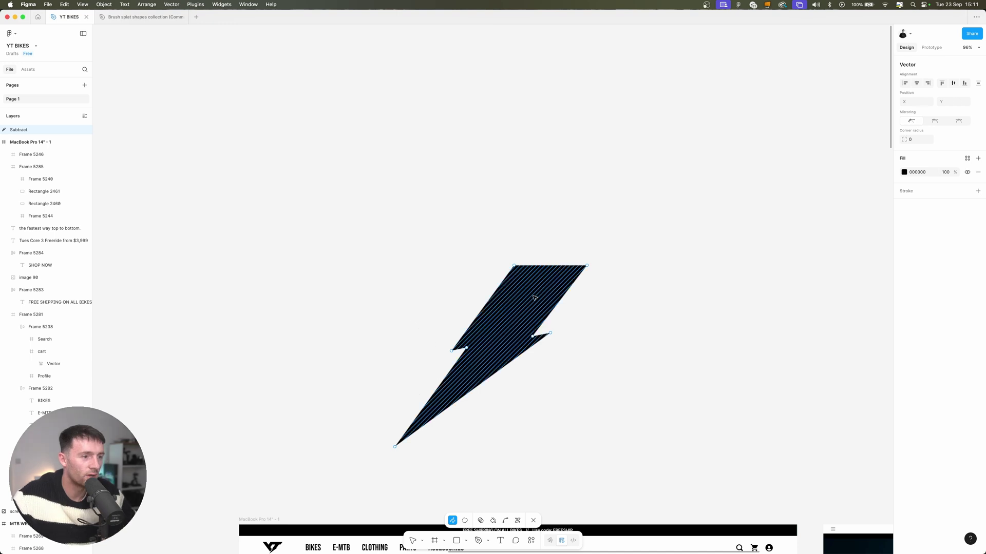
pyautogui.press('Escape')
# - Move the lightning bolt into the MacBook Pro 14" frame and rotate it to lie diagonally across the white ground under the bike
pyautogui.scroll(-5, 569, 286)
pyautogui.moveTo(519, 127); pyautogui.dragTo(519, 470)
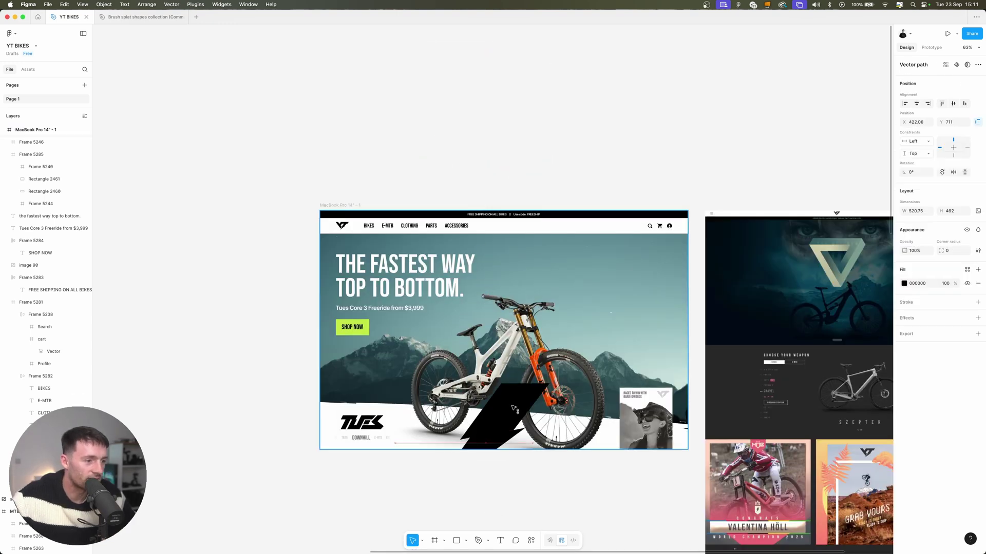
pyautogui.moveTo(554, 384); pyautogui.dragTo(689, 476)
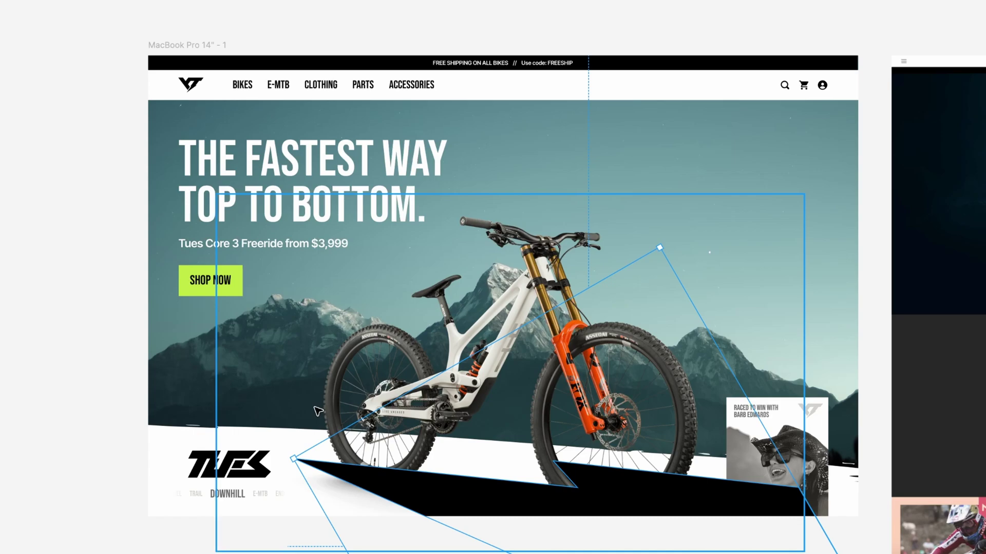
# - Fill the lightning bolt with the SHOP NOW button's green BFE543 and send it behind the bike
pyautogui.press('i')
pyautogui.click(189, 270)
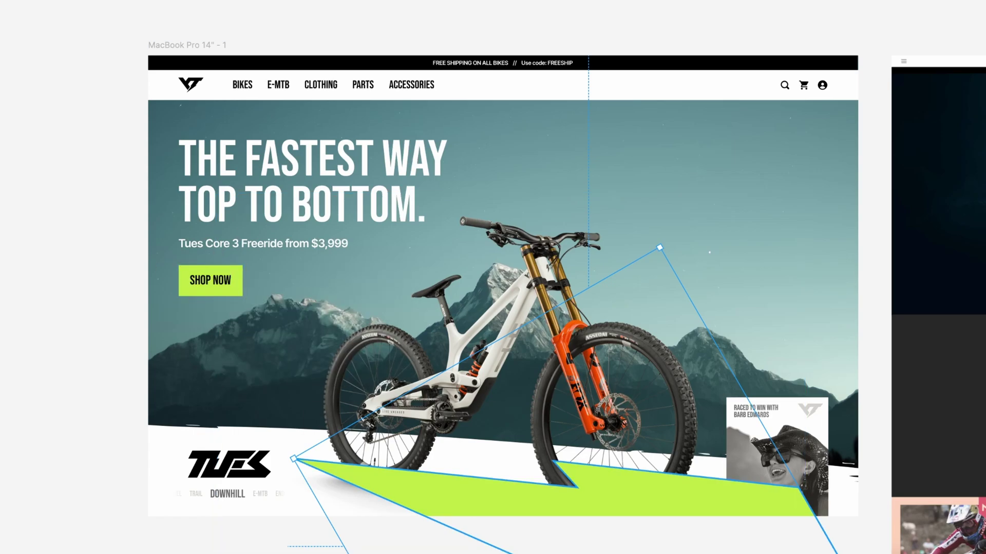
pyautogui.press('[')
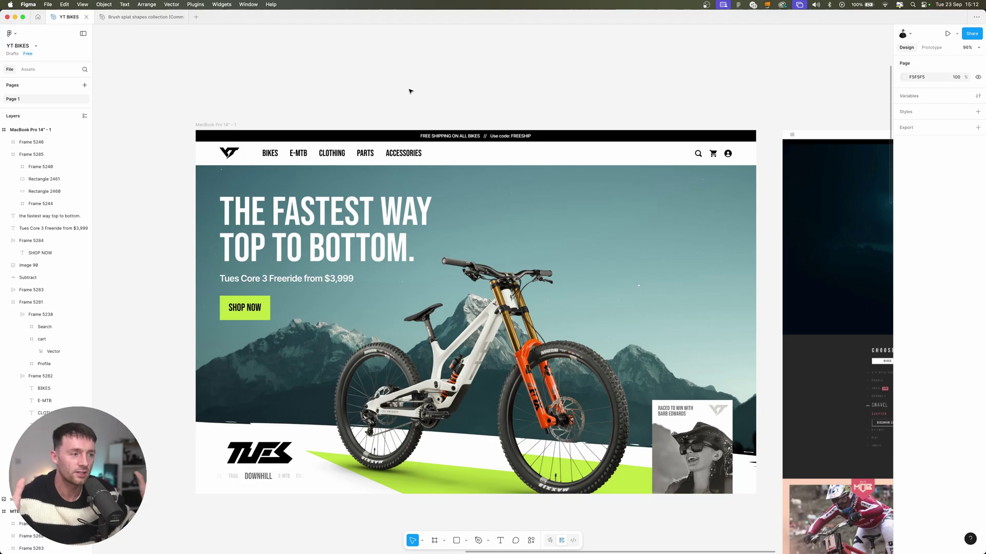
# - Extend the MacBook Pro 14" frame downwards to a height of 2258
pyautogui.click(628, 375)
pyautogui.scroll(-2, 629, 374)
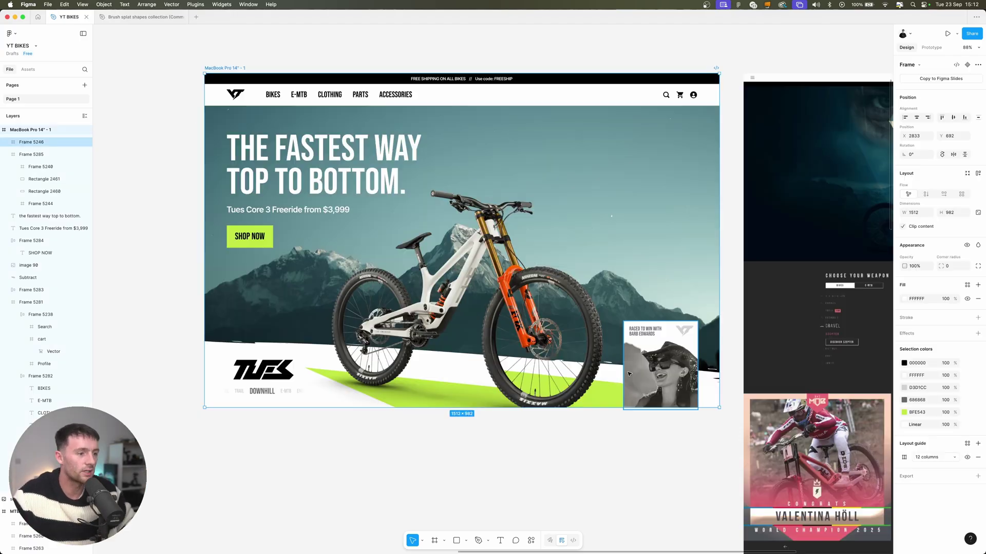
pyautogui.moveTo(590, 407); pyautogui.dragTo(589, 544)
pyautogui.scroll(4, 565, 218)
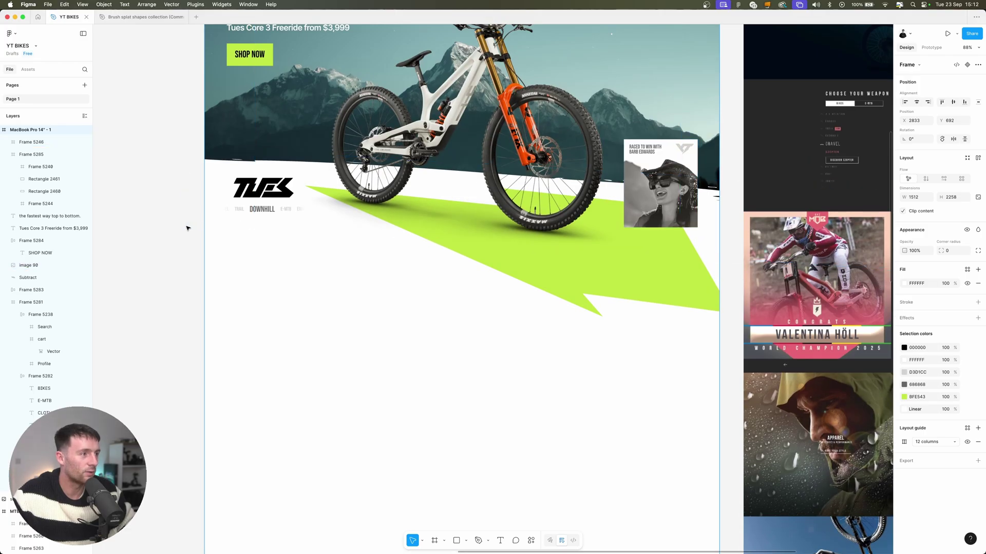
# - Duplicate the hero headline and Tues Core 3 Freeride line into the white area below the hero and set their fill to black 000000
pyautogui.scroll(5, 188, 228)
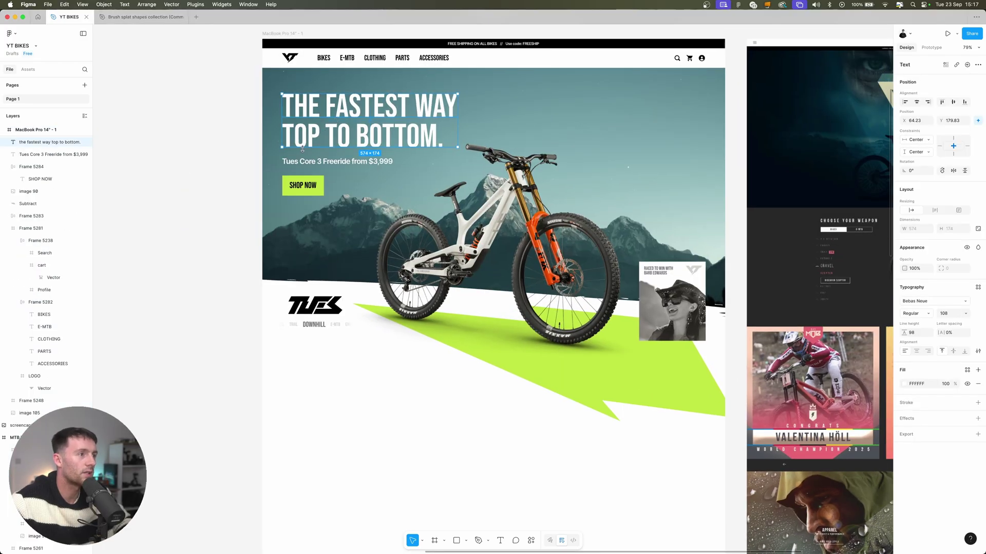
pyautogui.keyDown('shift'); pyautogui.click(296, 163); pyautogui.keyUp('shift')
pyautogui.moveTo(338, 107); pyautogui.dragTo(337, 398)
pyautogui.click(904, 403)
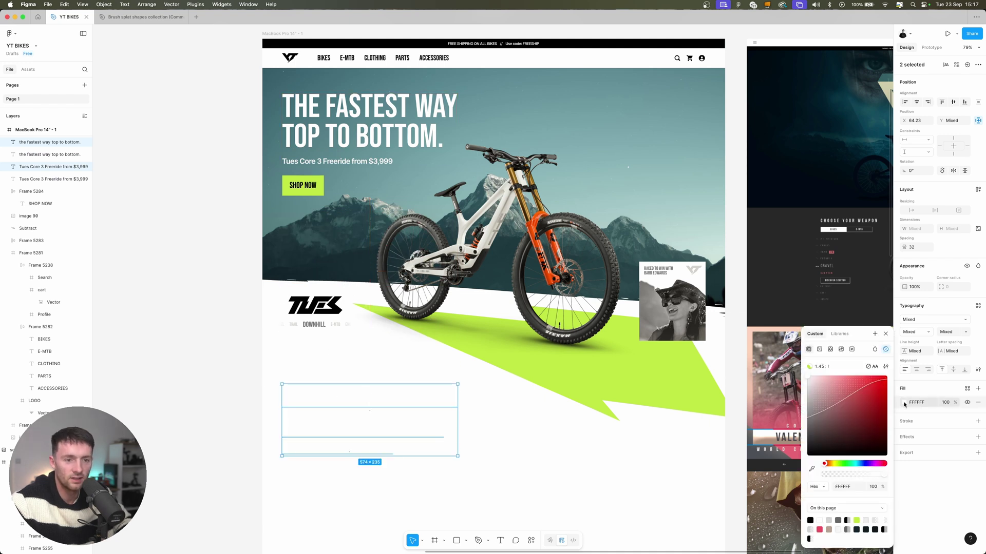
pyautogui.moveTo(855, 435); pyautogui.dragTo(809, 457)
pyautogui.click(501, 421)
# - Set the copied headline's font size to 64 and change its text to NEW ARRIVALS
pyautogui.click(368, 403)
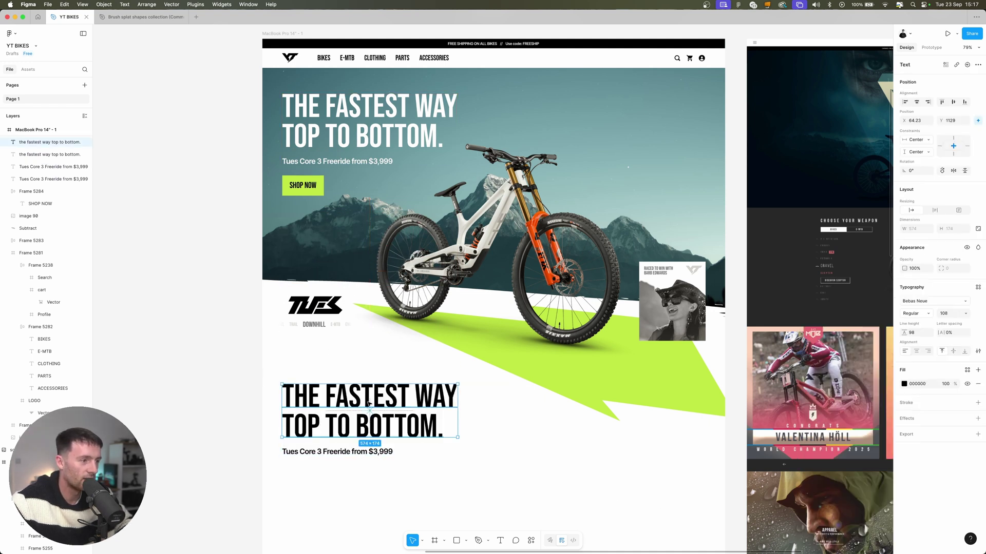
pyautogui.click(948, 317)
pyautogui.write('64')
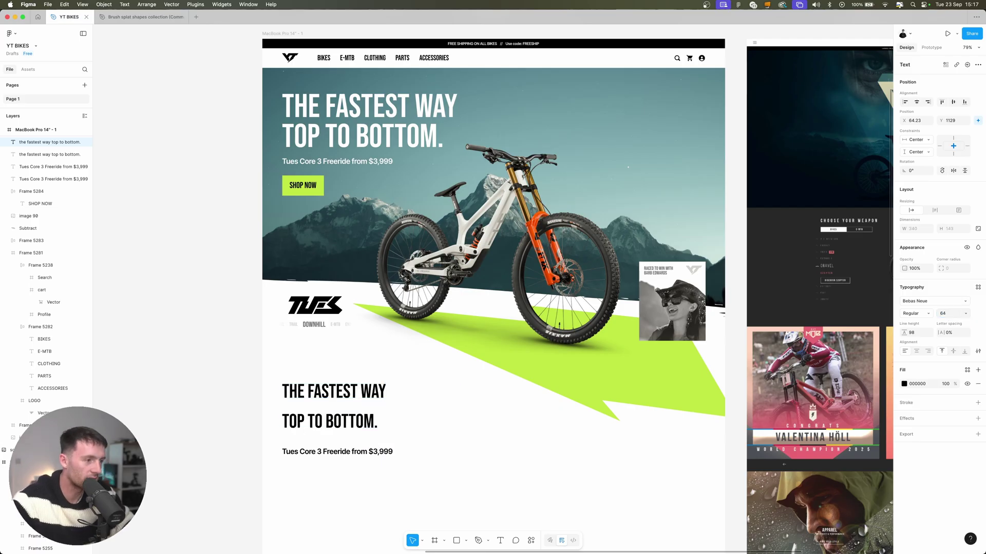
pyautogui.press('Return')
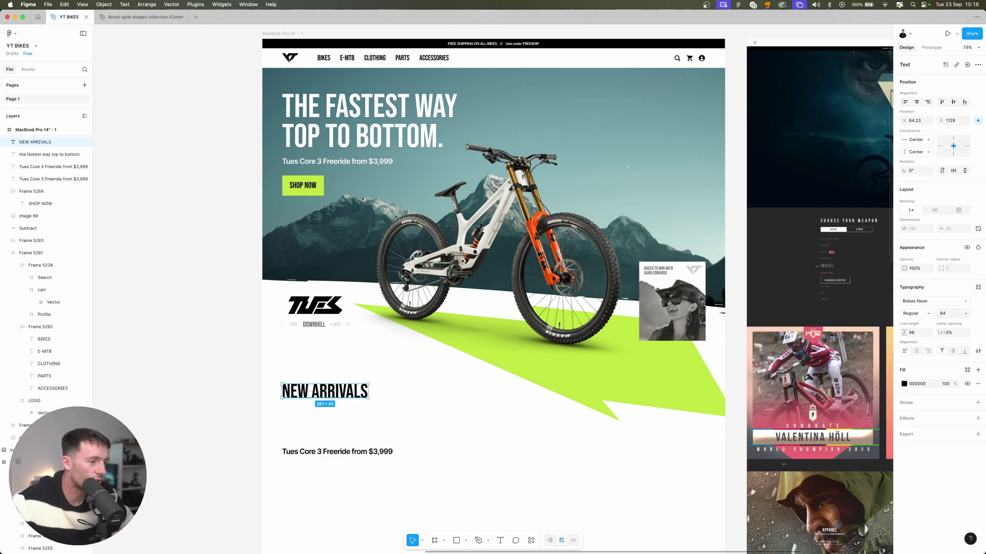
# - Move the copied subline under NEW ARRIVALS and restyle it as "This seasons favourite picks" at size 16 in grey 686868
pyautogui.moveTo(331, 450); pyautogui.dragTo(331, 411)
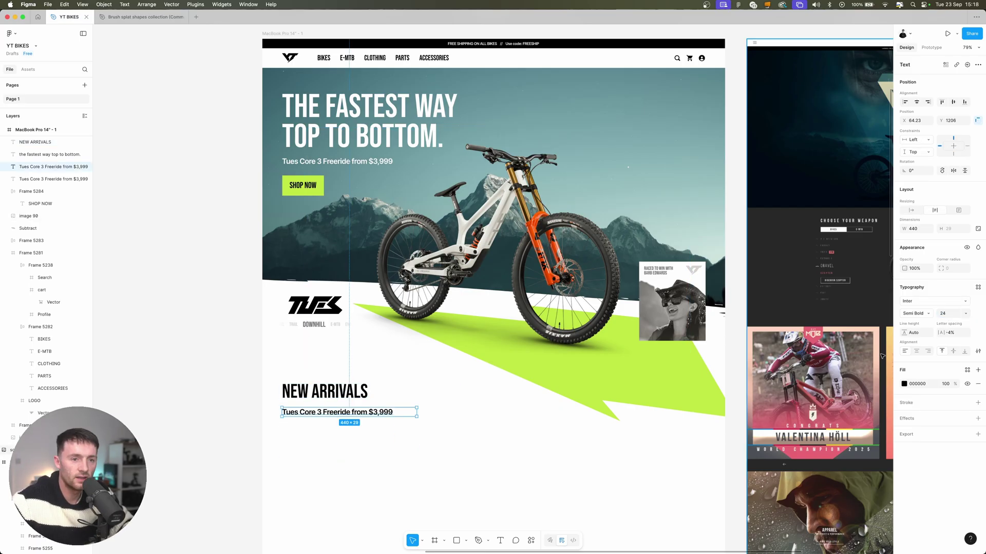
pyautogui.write('16')
pyautogui.press('Return')
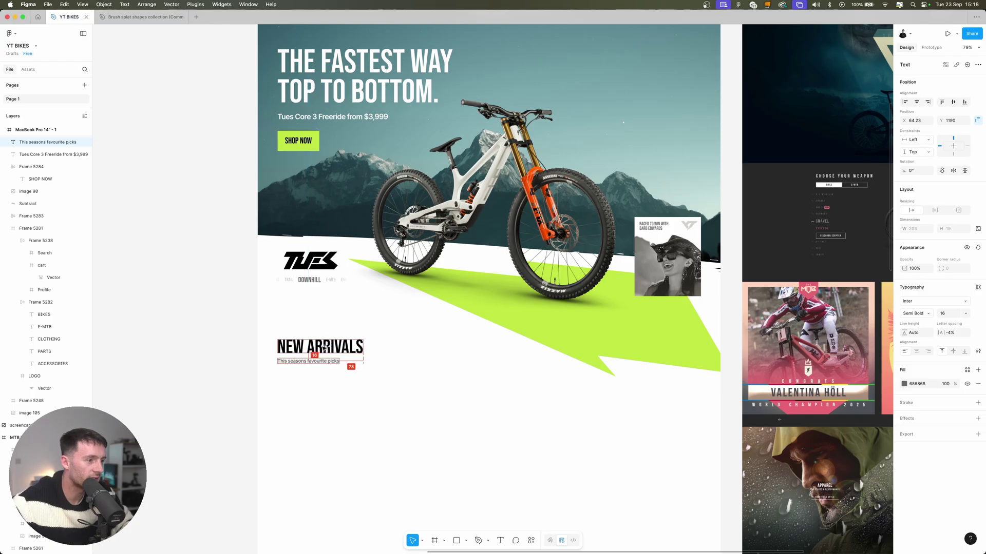
# - Wrap the NEW ARRIVALS heading and its subline in a vertical auto layout
pyautogui.keyDown('shift'); pyautogui.click(326, 347); pyautogui.keyUp('shift')
pyautogui.hotkey('shift', 'a')
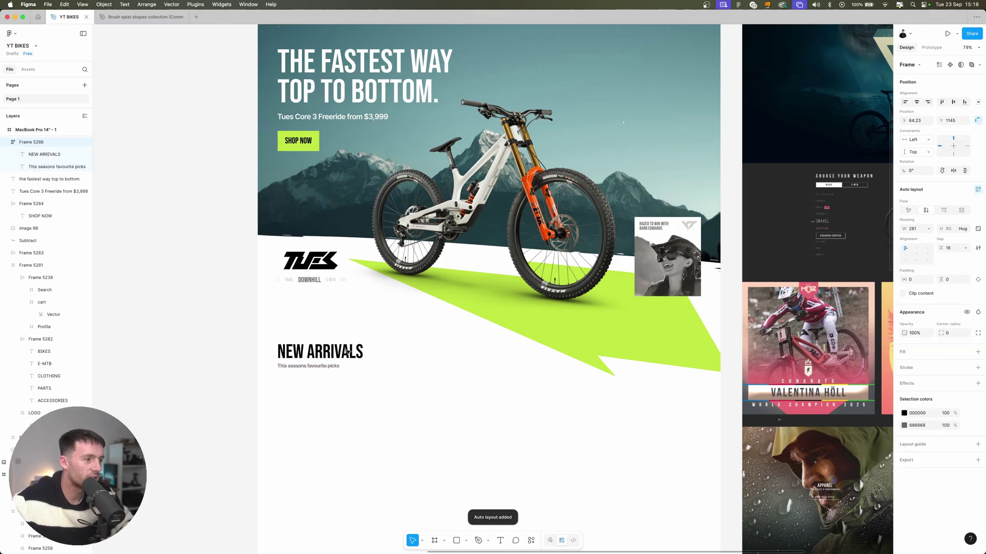
pyautogui.moveTo(347, 352); pyautogui.dragTo(351, 352)
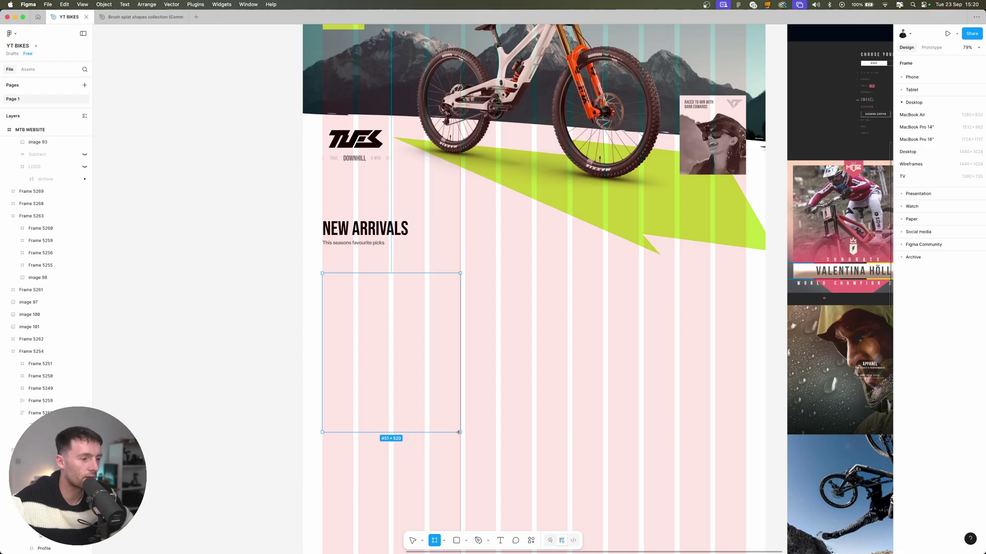
# - Draw a 451 × 520 card frame filled with EDEDEB below the NEW ARRIVALS heading and hide the column layout guide
pyautogui.hscroll(-2, 488, 345)
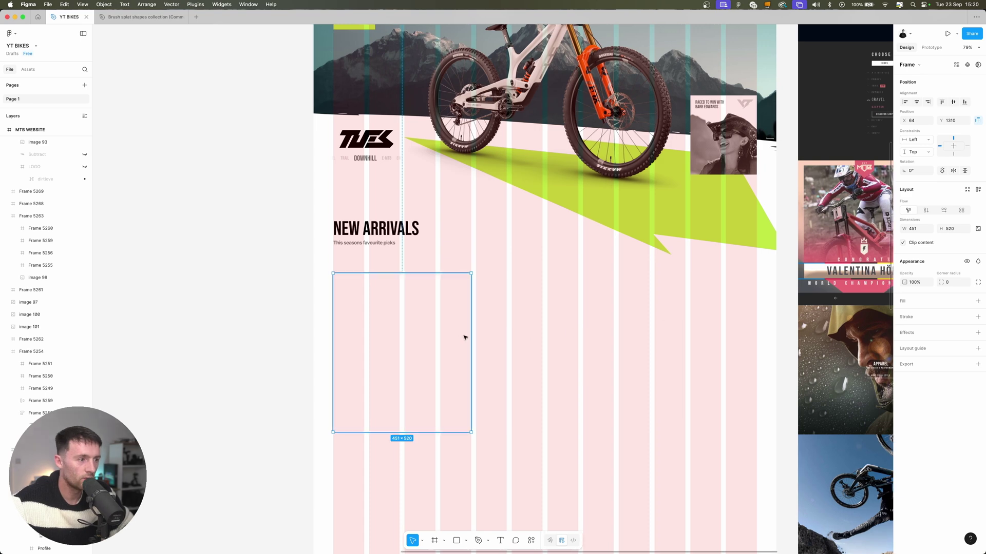
pyautogui.click(917, 303)
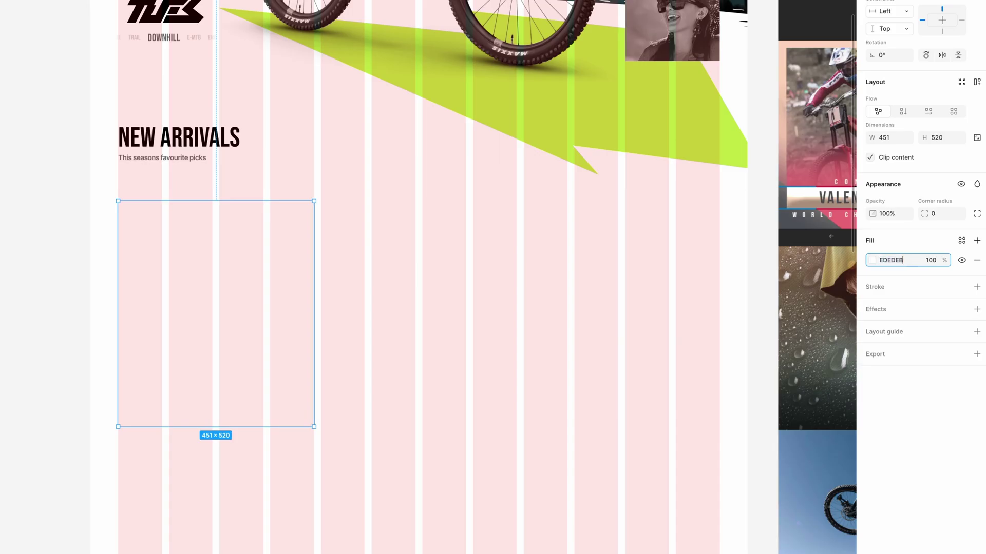
pyautogui.hotkey('ctrl', 'g')
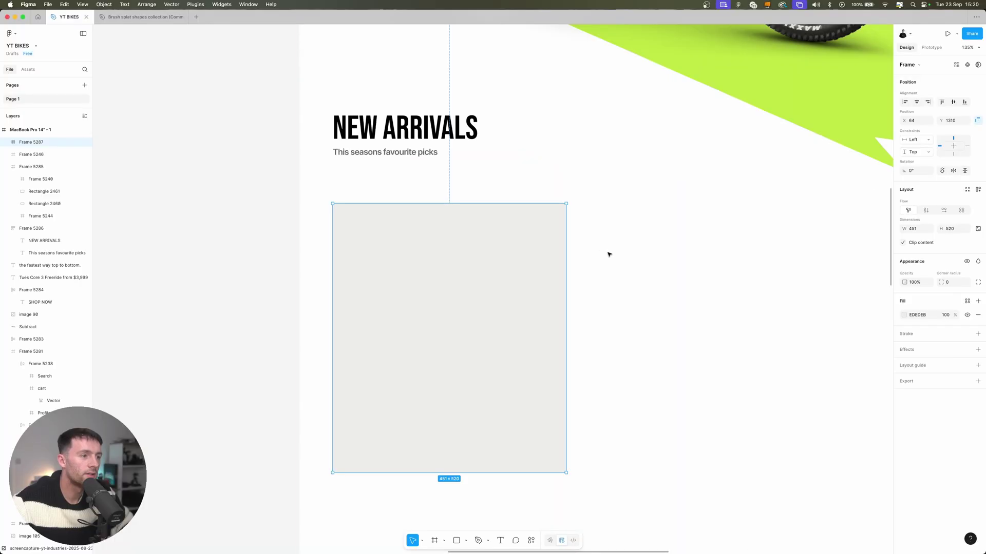
# - Paste the yellow bike image and the DIRTLOVE CORE and FROM $1,299 labels into the grey product card
pyautogui.press('super+v')
pyautogui.click(724, 235)
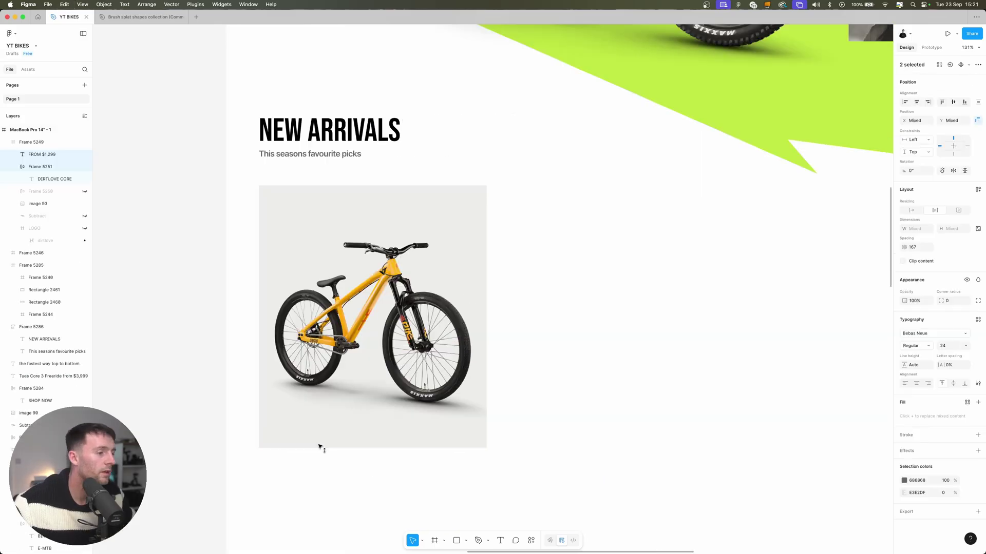
pyautogui.press('super+v')
pyautogui.press('Up')
pyautogui.press('Up')
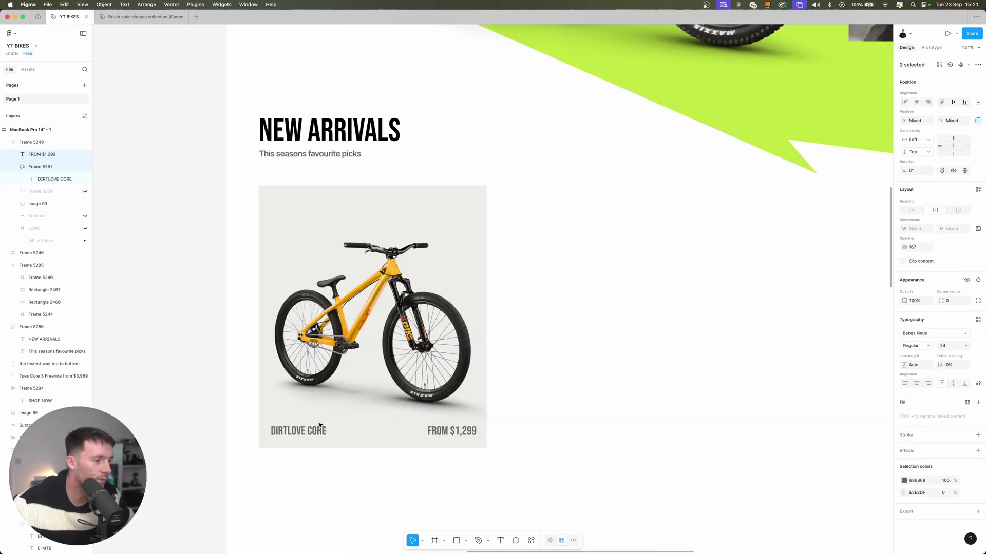
# - Paste the green NEW tag into the upper-right corner of the DIRTLOVE CORE product card
pyautogui.press('alt')
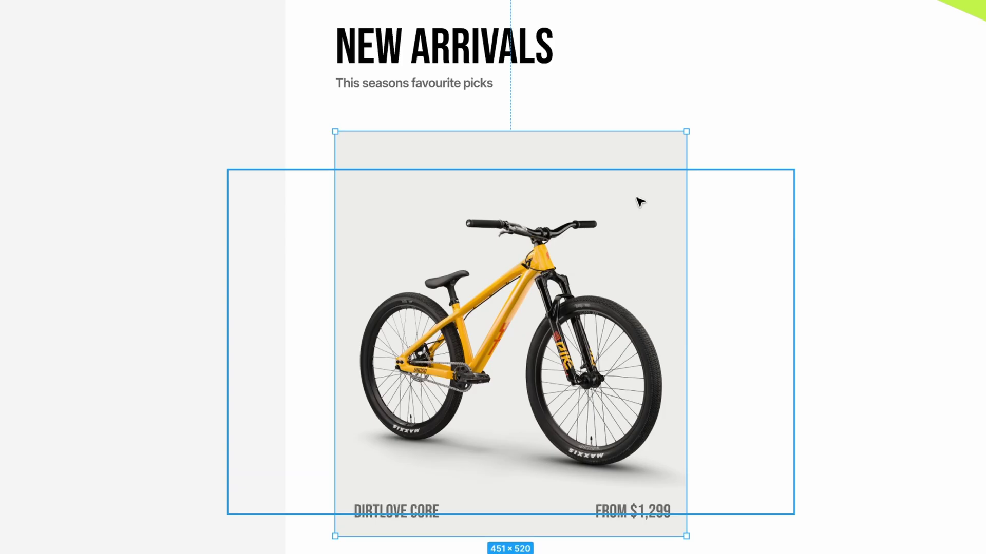
pyautogui.press('super+v')
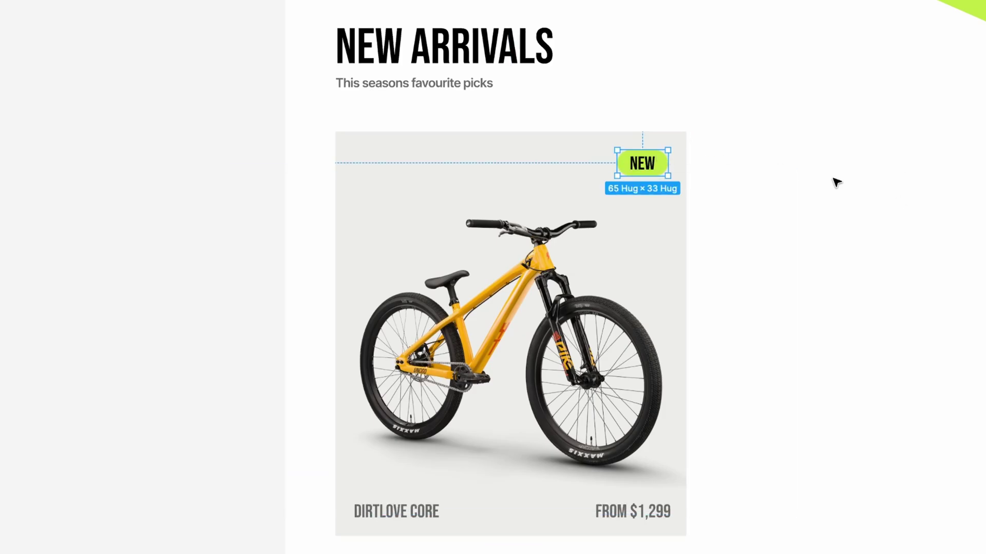
pyautogui.click(836, 182)
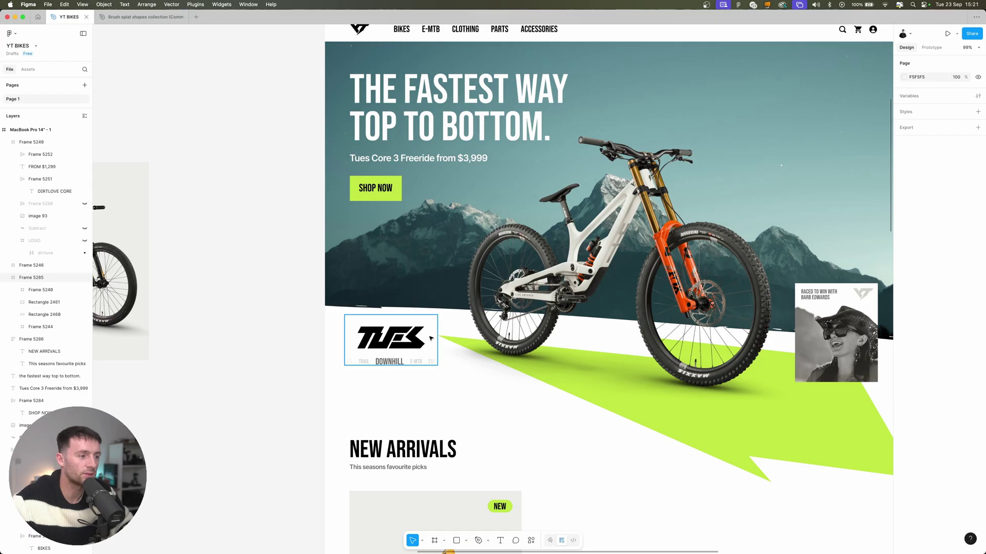
# - Make the hidden SZEPTER GRAVEL and DECOY E-MTB product cards visible beside the DIRTLOVE CORE card
pyautogui.scroll(-7, 430, 338)
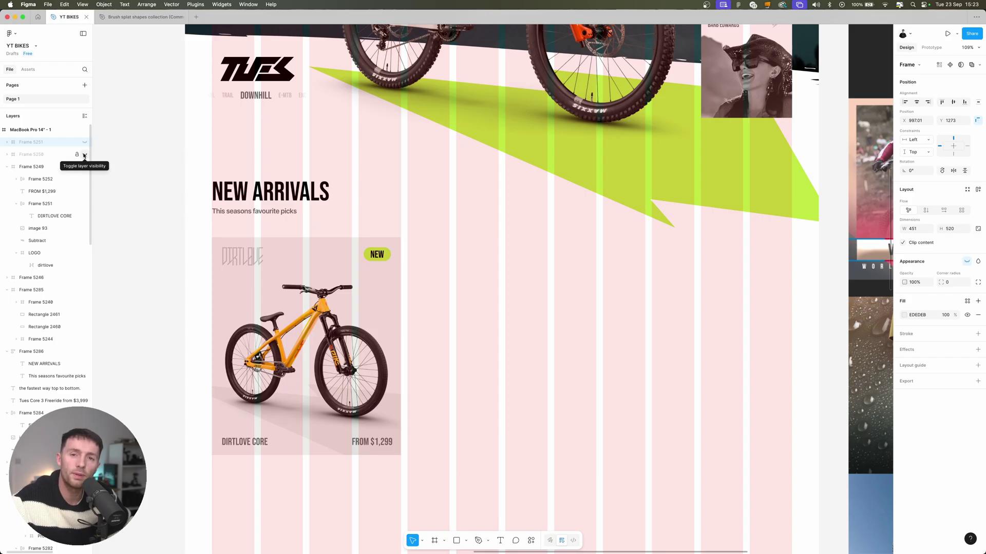
pyautogui.click(85, 155)
pyautogui.click(84, 142)
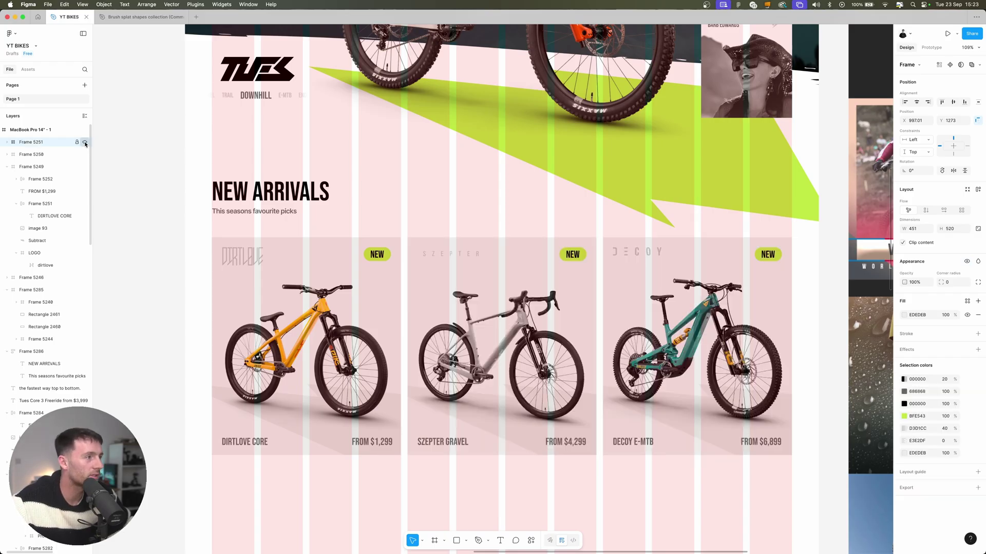
pyautogui.click(165, 179)
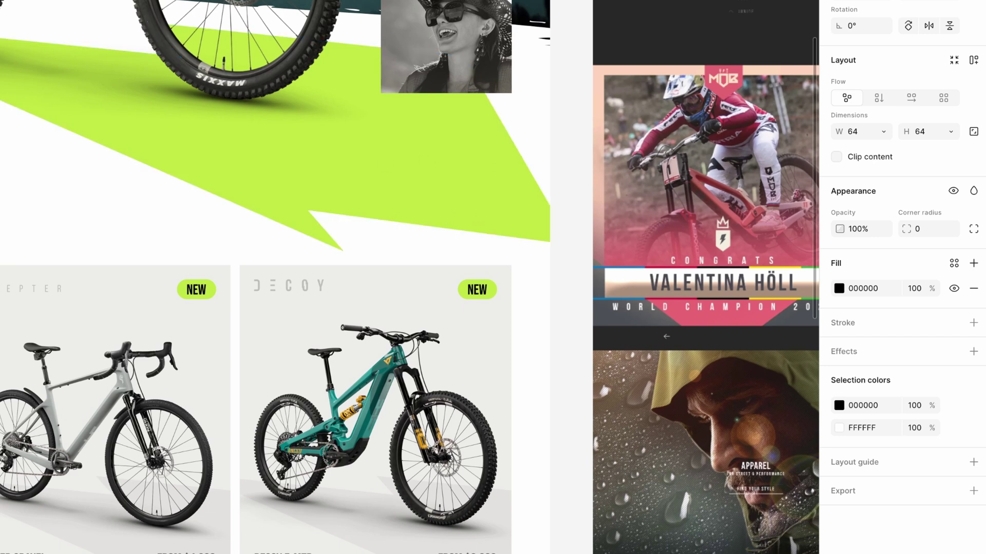
# - Draw a 64 × 64 frame above the DECOY card's right edge and fill it with black 000000
pyautogui.press('f')
pyautogui.moveTo(419, 178); pyautogui.dragTo(450, 217)
pyautogui.click(841, 321)
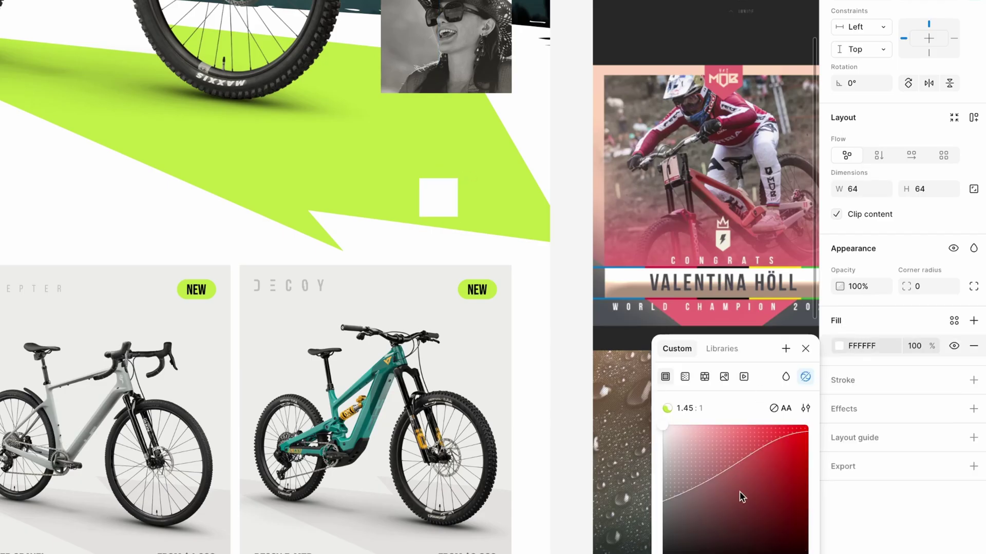
pyautogui.moveTo(739, 491); pyautogui.dragTo(724, 553)
# - Draw a right-pointing arrow inside the black square from a horizontal line and two mirrored diagonal lines with white FFFFFF strokes
pyautogui.scroll(8, 475, 170)
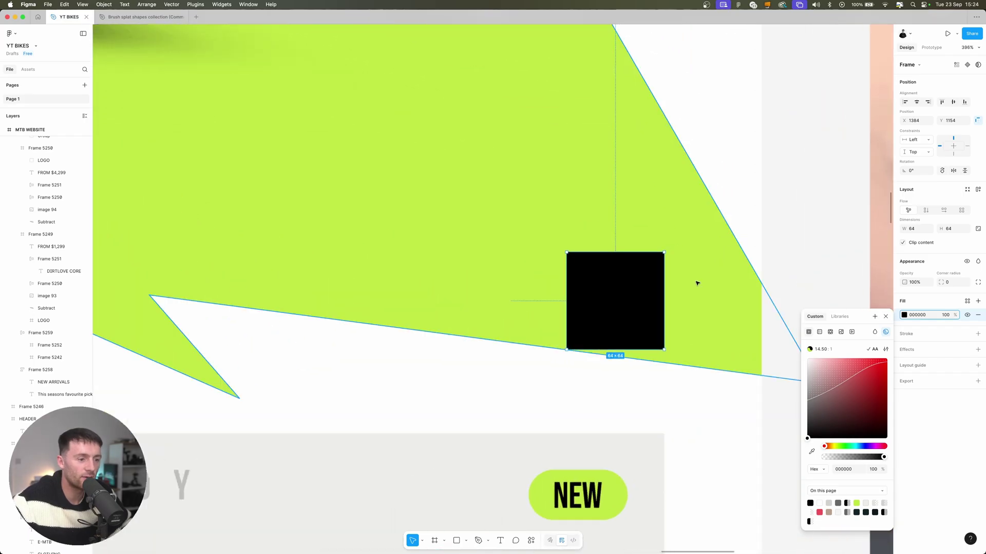
pyautogui.click(463, 543)
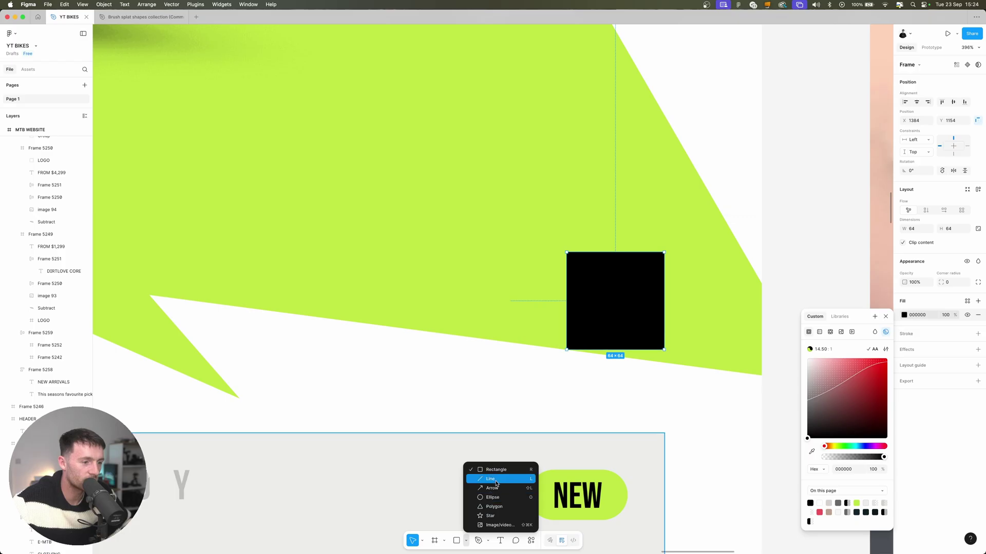
pyautogui.click(493, 478)
pyautogui.moveTo(587, 297); pyautogui.dragTo(614, 303)
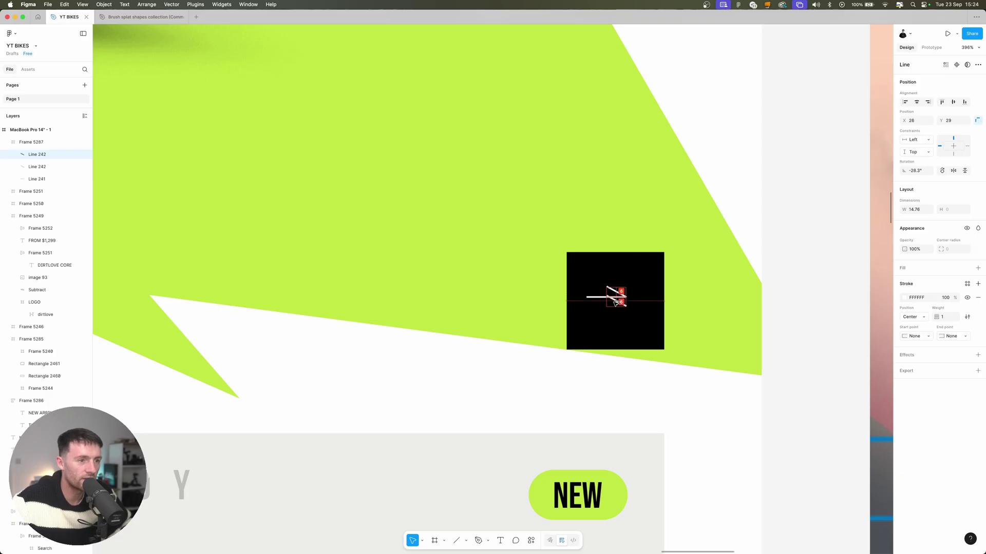
pyautogui.hscroll(1, 629, 305)
pyautogui.hotkey('shift', 'h')
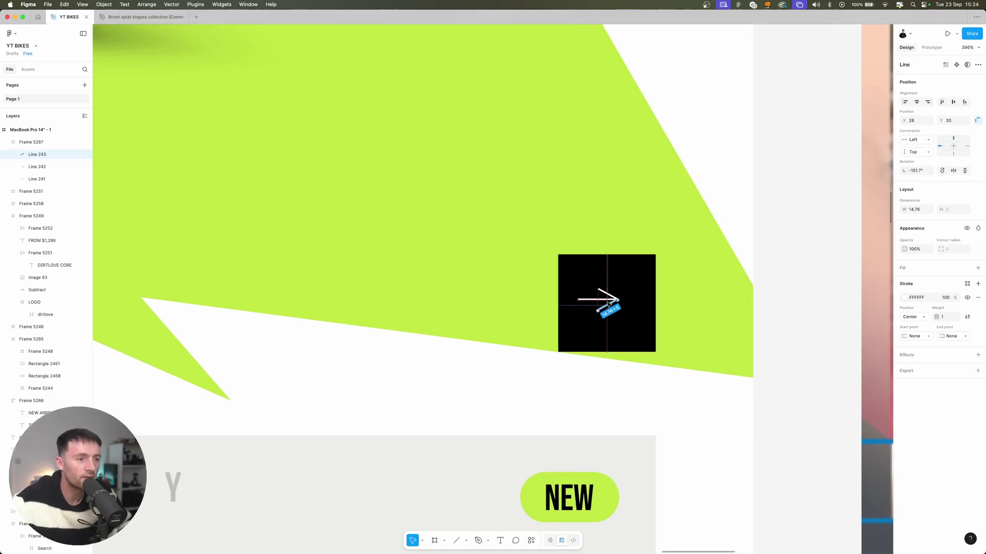
pyautogui.scroll(-1, 608, 306)
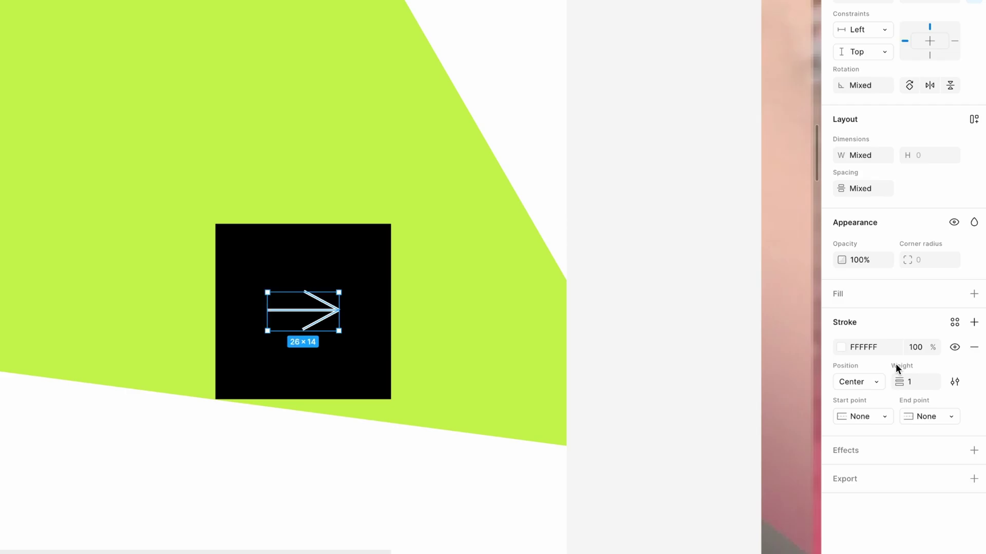
# - Apply the Grindhouse brush to the arrow's three lines and set their stroke weight to 3
pyautogui.click(953, 382)
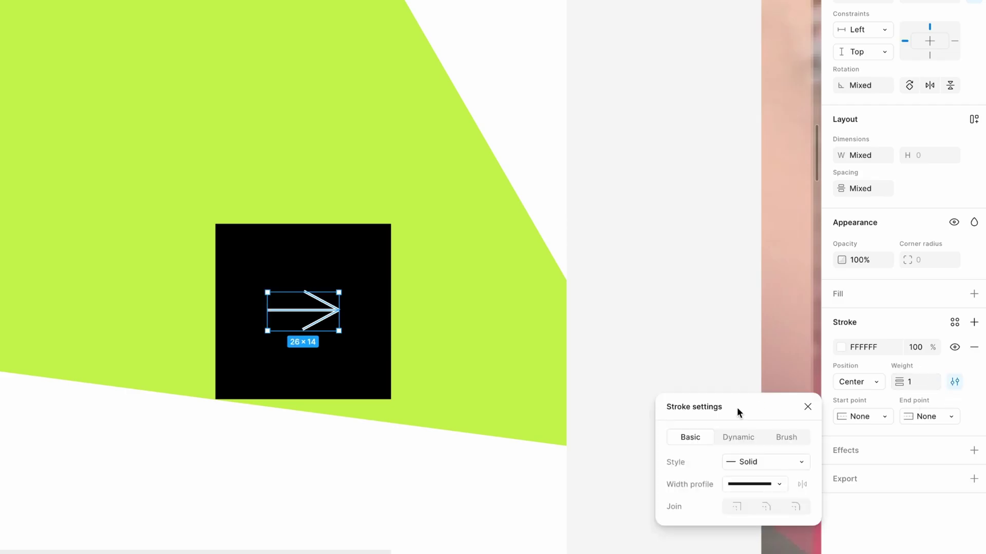
pyautogui.click(789, 437)
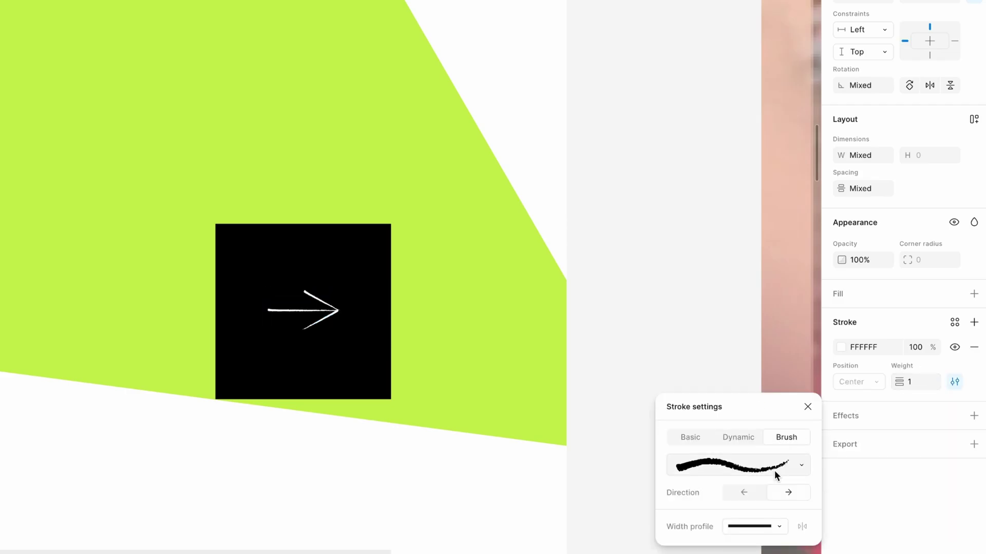
pyautogui.click(753, 464)
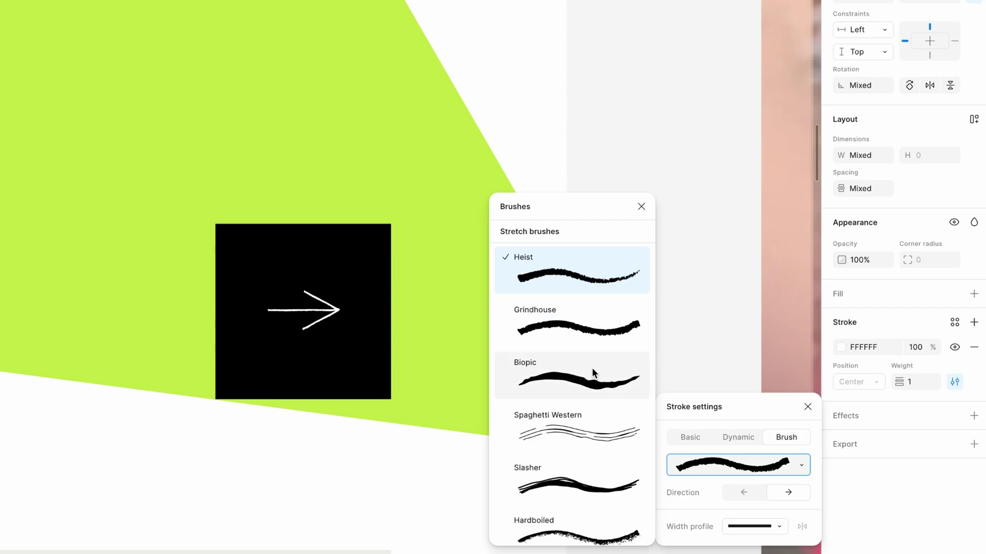
pyautogui.click(591, 332)
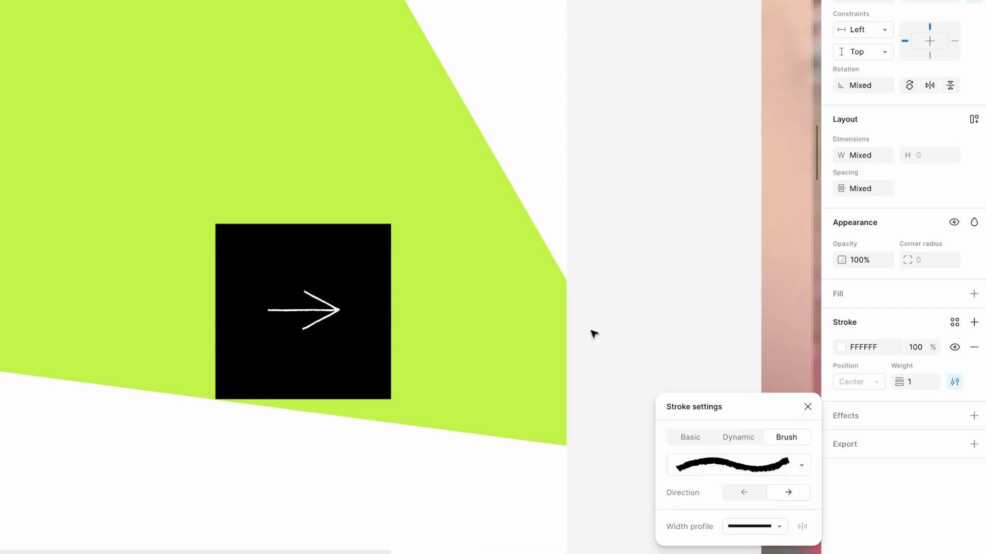
pyautogui.click(912, 383)
pyautogui.write('3')
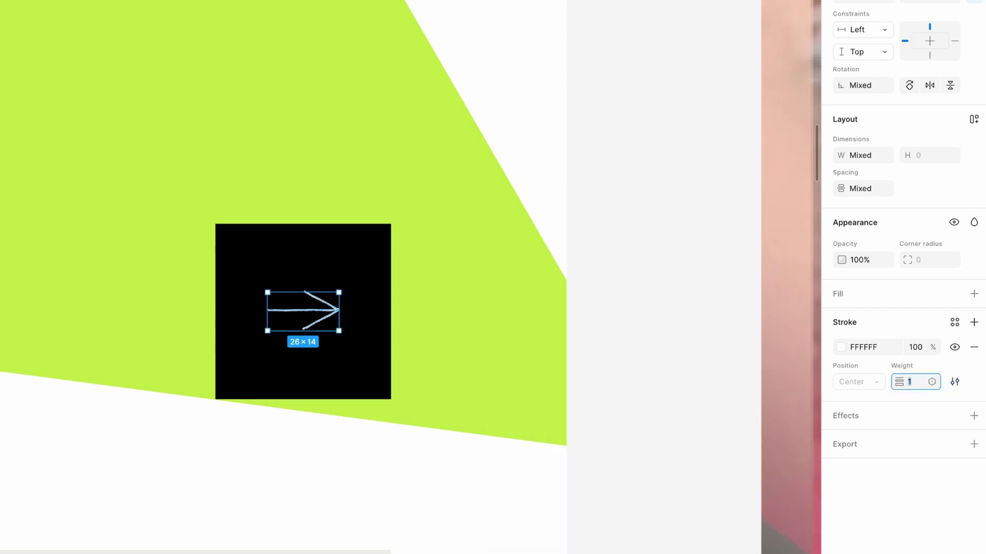
pyautogui.press('Return')
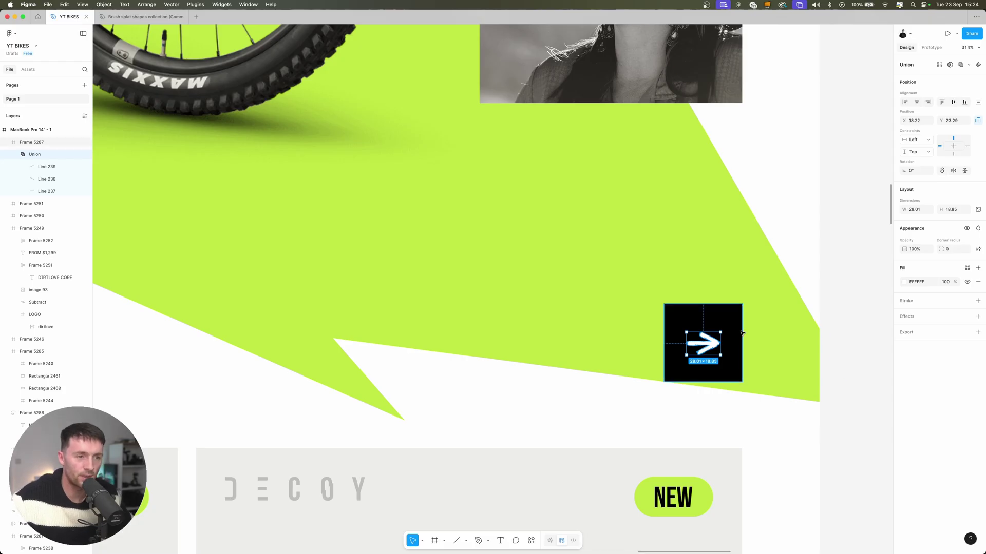
# - Duplicate the black arrow button to its left and rotate the copy 180° so its arrow points left
pyautogui.click(773, 333)
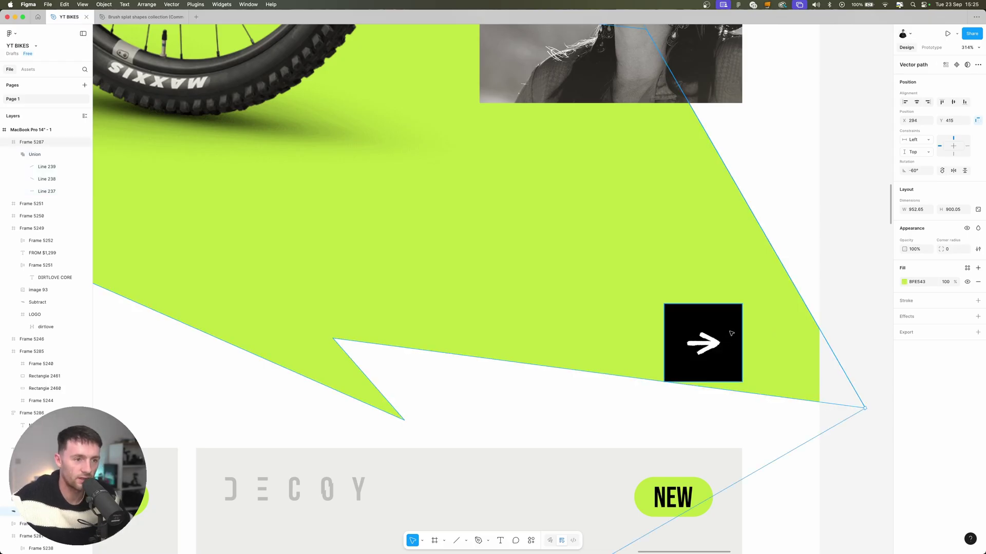
pyautogui.click(731, 334)
pyautogui.moveTo(721, 336); pyautogui.dragTo(621, 338)
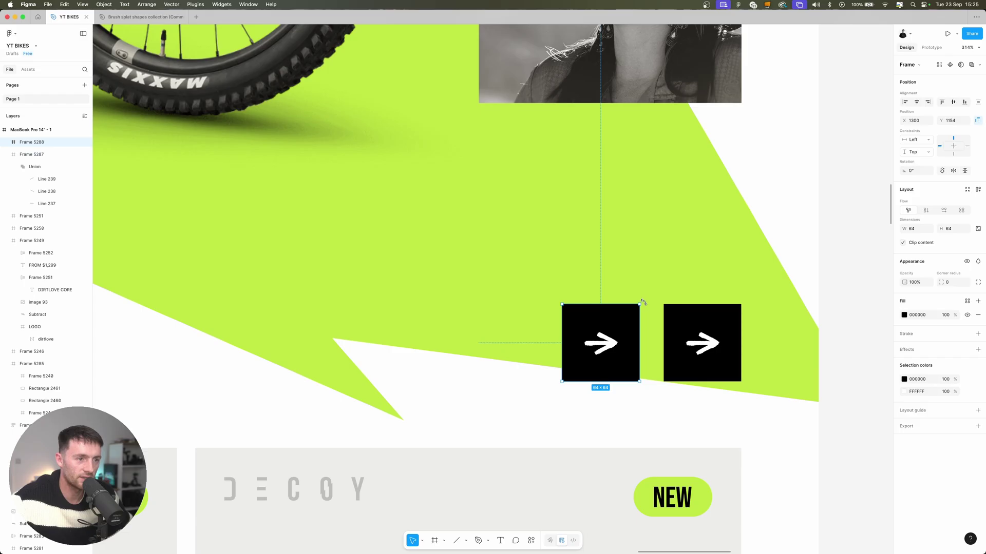
pyautogui.moveTo(642, 302); pyautogui.dragTo(564, 375)
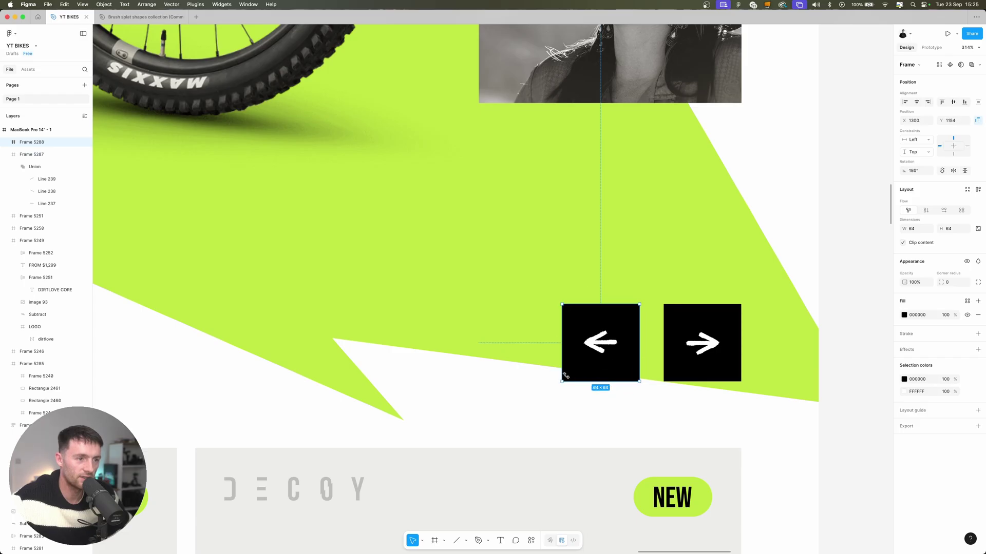
# - Give the left arrow button a white FFFFFF fill and a 686868 inside stroke, and paste a dark left-pointing arrow into it
pyautogui.click(903, 315)
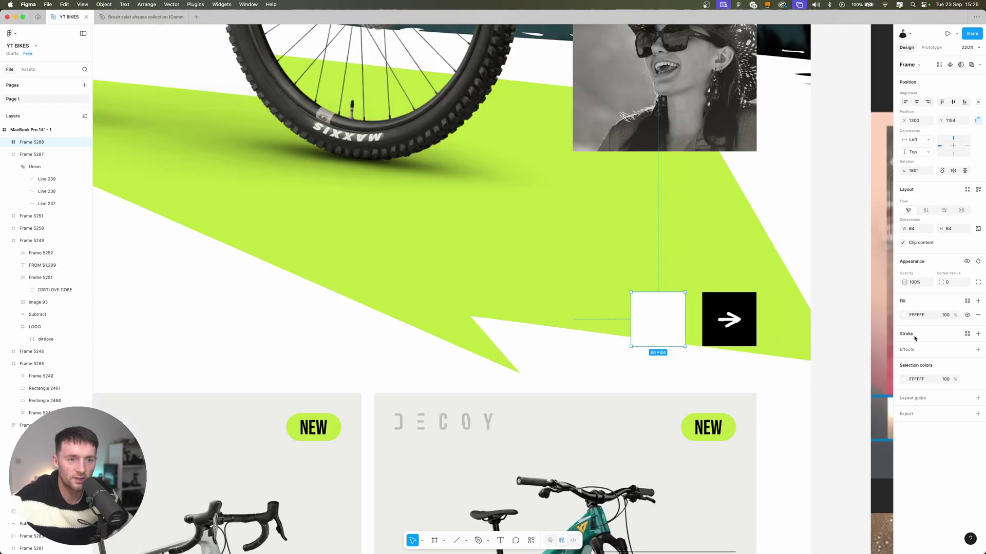
pyautogui.click(914, 338)
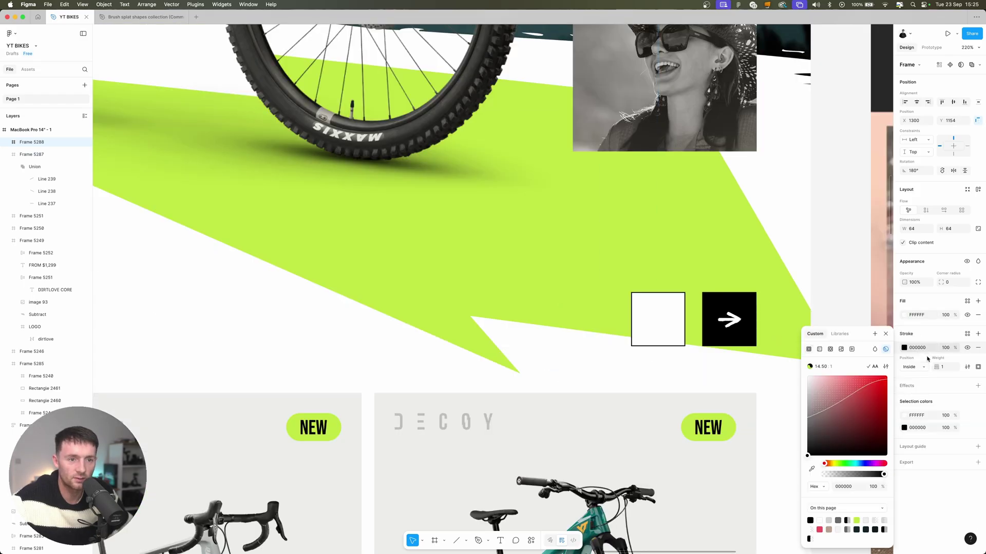
pyautogui.click(920, 349)
pyautogui.write('686868')
pyautogui.press('Return')
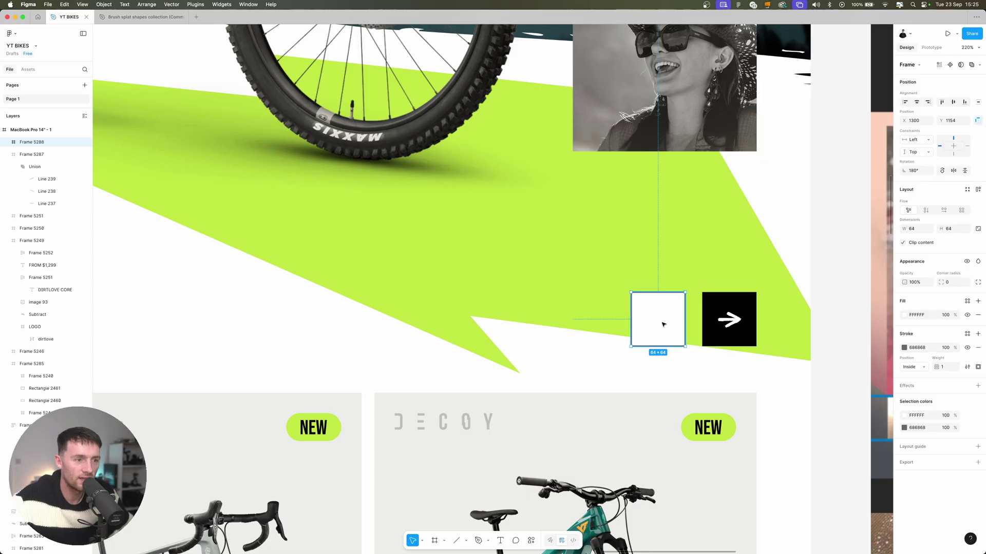
pyautogui.press('super+v')
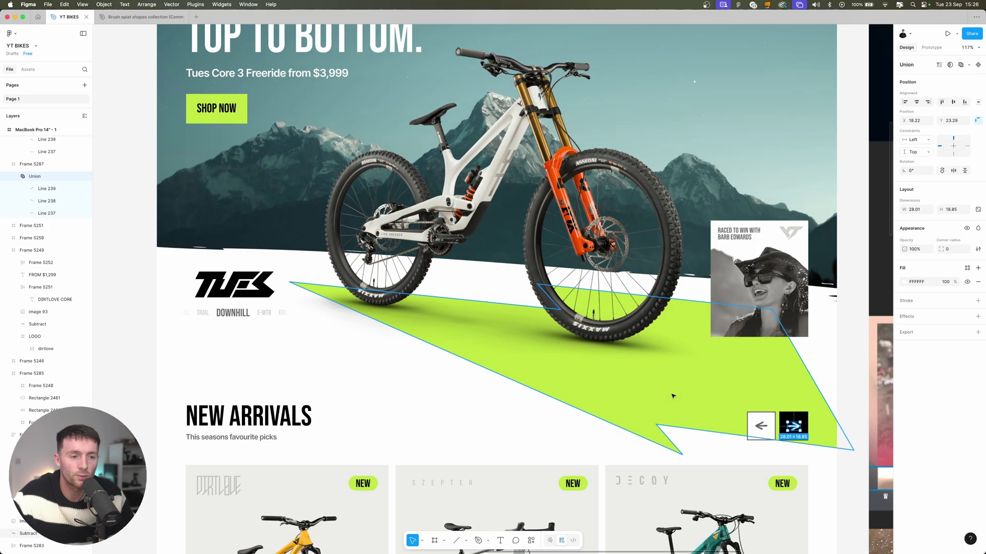
# - Paste the brush-style arrow into the SHOP NOW button after its label
pyautogui.click(220, 110)
pyautogui.hotkey('ctrl', 'v')
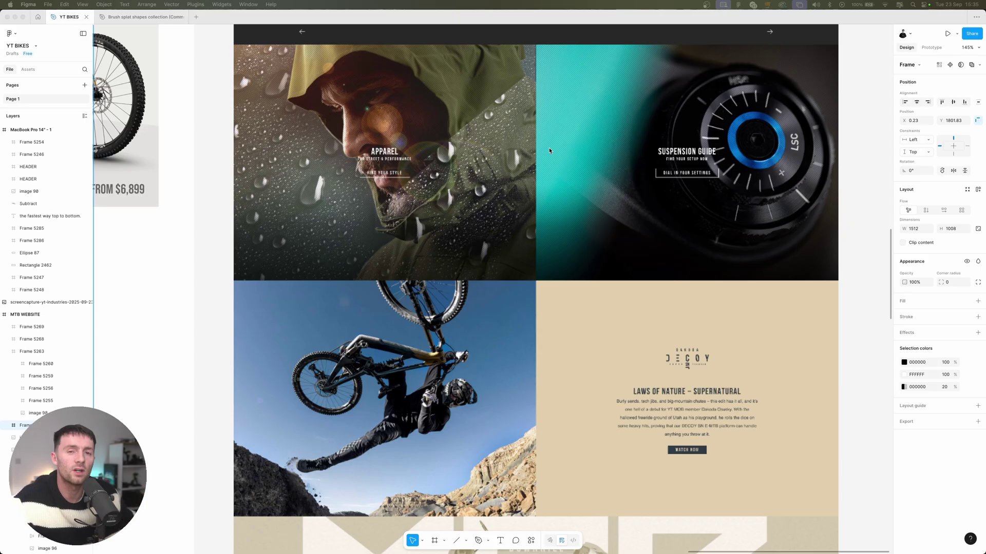
# - Draw a full-width frame below the three product cards for the next page section
pyautogui.hscroll(-10, 549, 150)
pyautogui.scroll(-3, 551, 152)
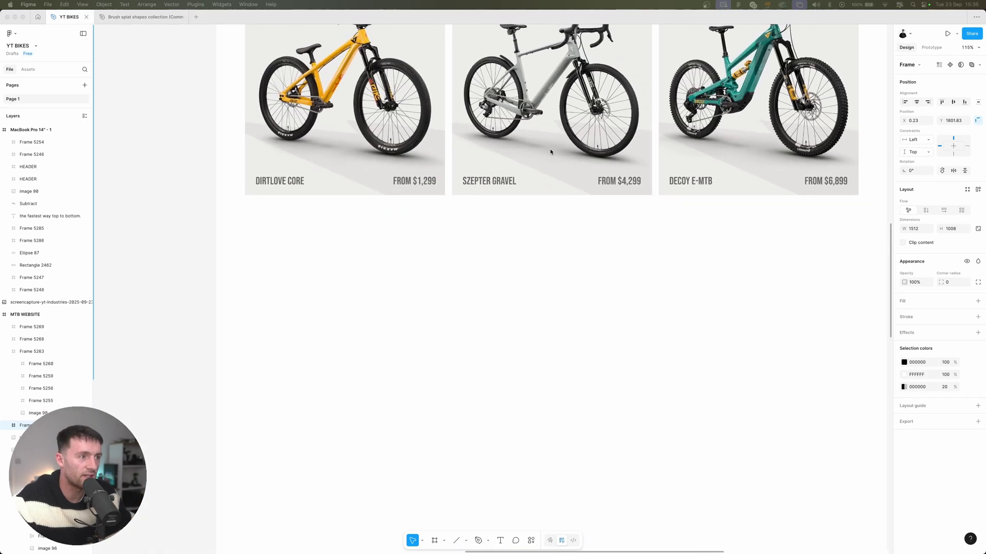
pyautogui.scroll(-3, 550, 152)
pyautogui.click(434, 540)
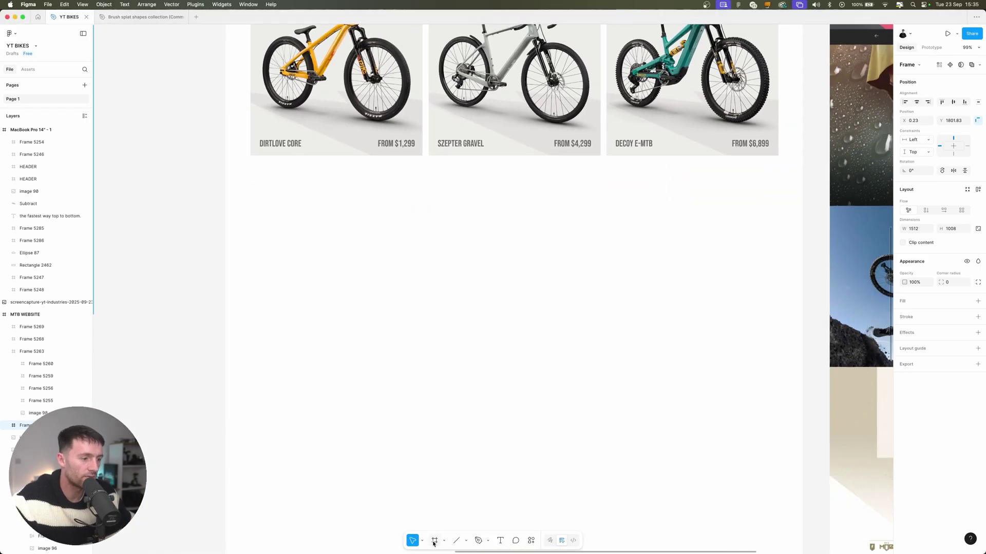
pyautogui.moveTo(223, 195); pyautogui.dragTo(797, 406)
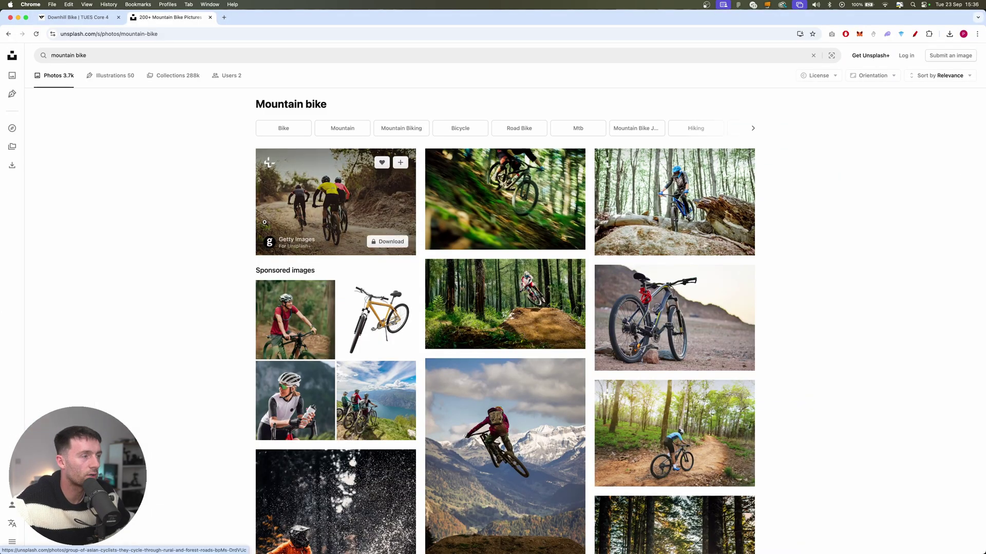
# - Switch to Unsplash in Chrome, browse the mountain bike photos and load more results
pyautogui.scroll(-5, 477, 257)
pyautogui.scroll(-12, 476, 269)
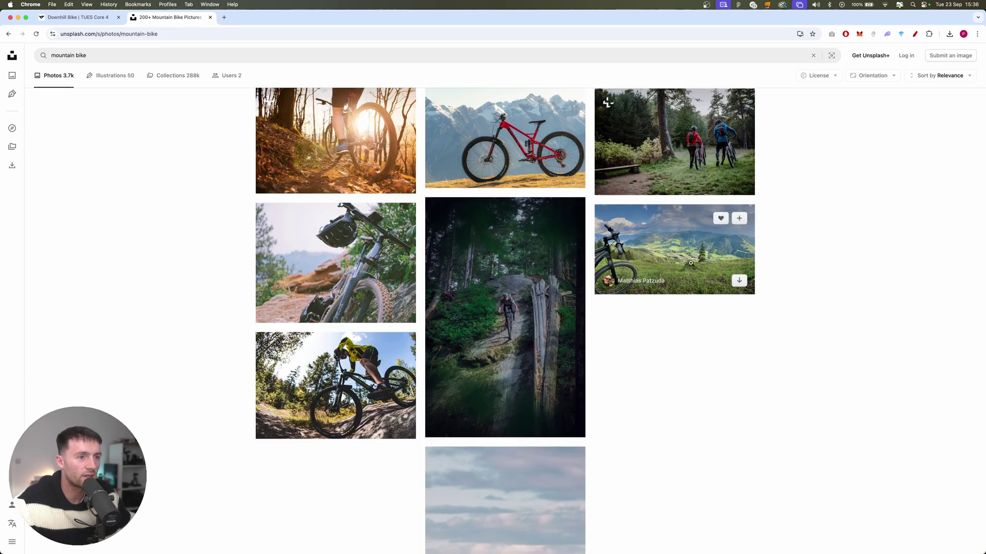
pyautogui.scroll(-2, 748, 258)
pyautogui.scroll(-5, 748, 256)
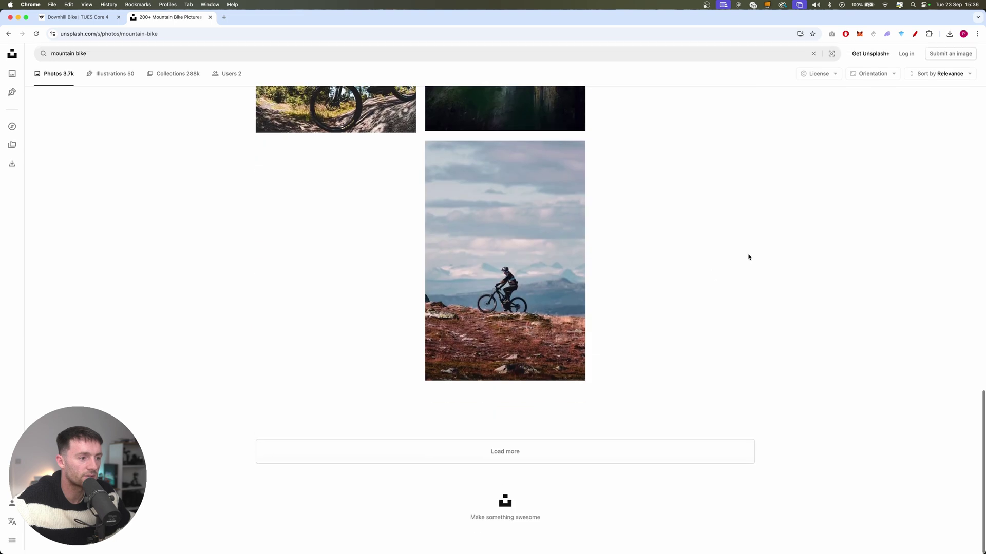
pyautogui.click(541, 459)
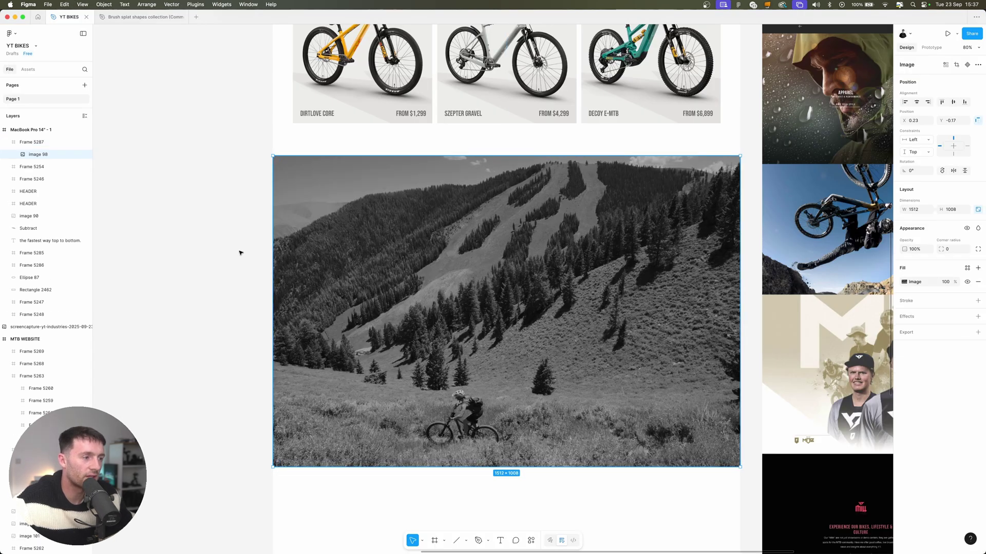
# - Copy the white brush-edge strip from the hero into the mountain photo section and shorten it to 35 px tall
pyautogui.click(240, 252)
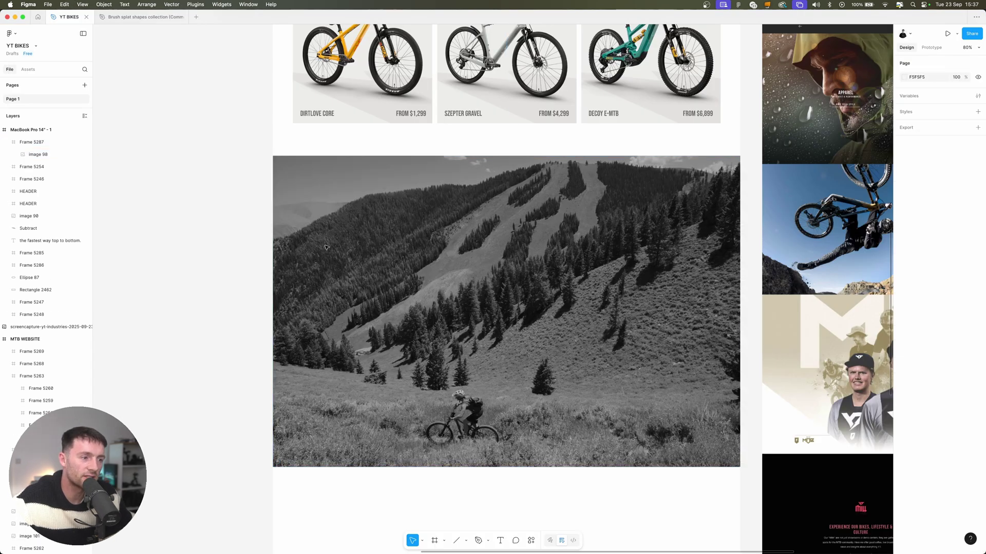
pyautogui.scroll(10, 329, 234)
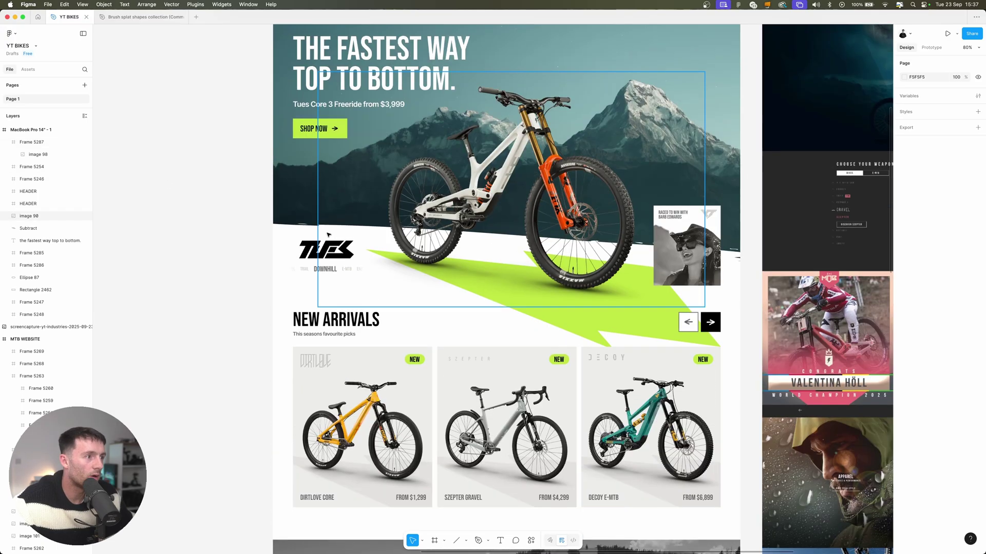
pyautogui.click(281, 232)
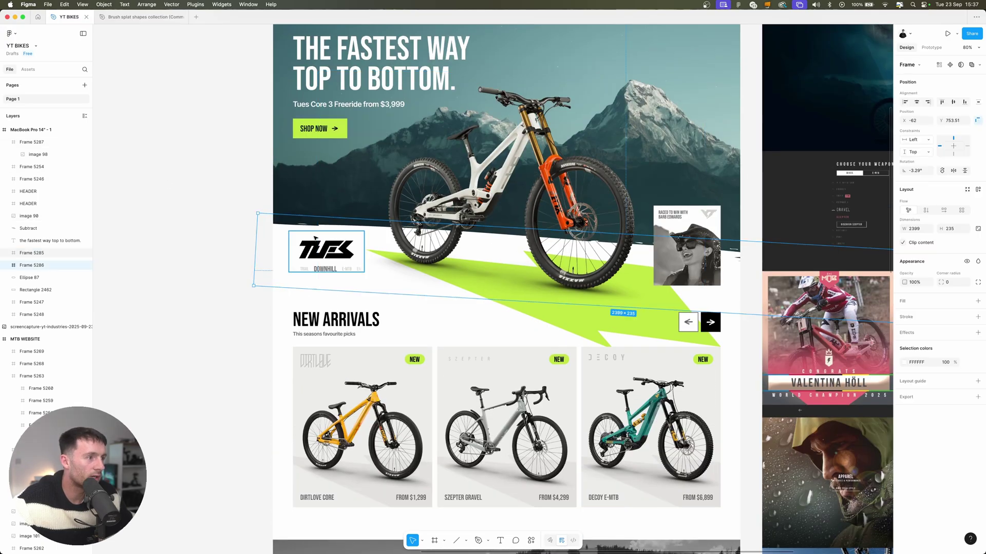
pyautogui.scroll(-5, 653, 230)
pyautogui.press('alt')
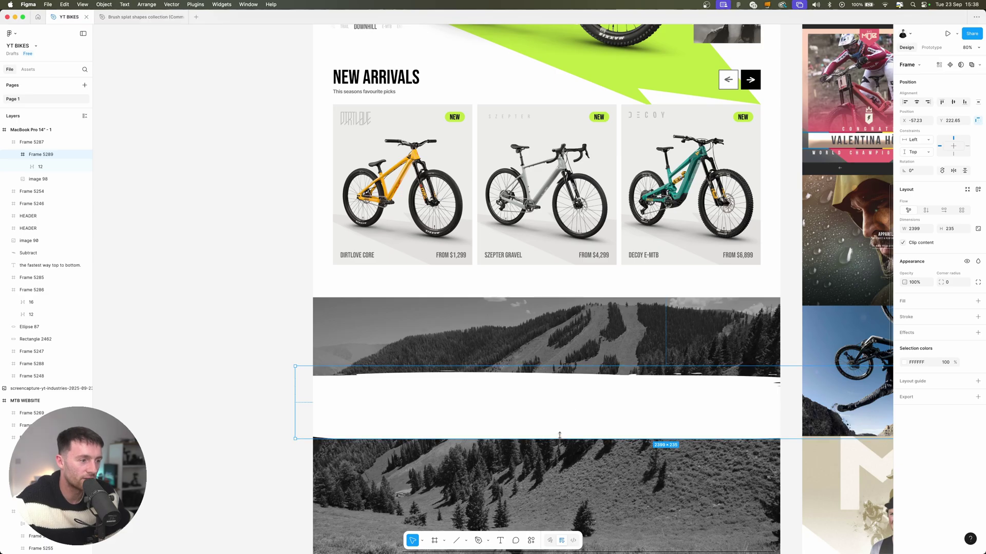
pyautogui.moveTo(559, 435); pyautogui.dragTo(571, 378)
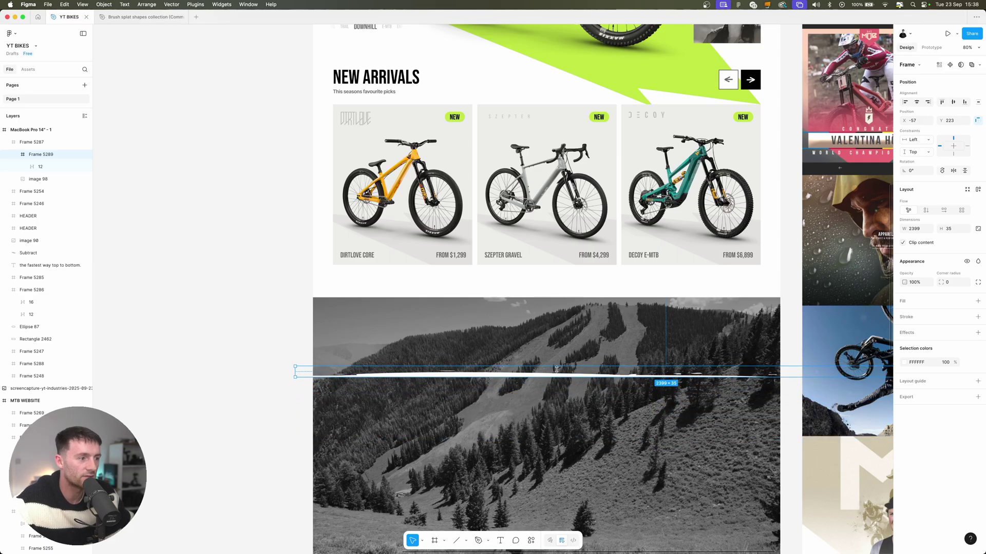
# - Rotate the brush-edge strip 180° and align it along the mountain photo's upper edge
pyautogui.moveTo(292, 362); pyautogui.dragTo(772, 389)
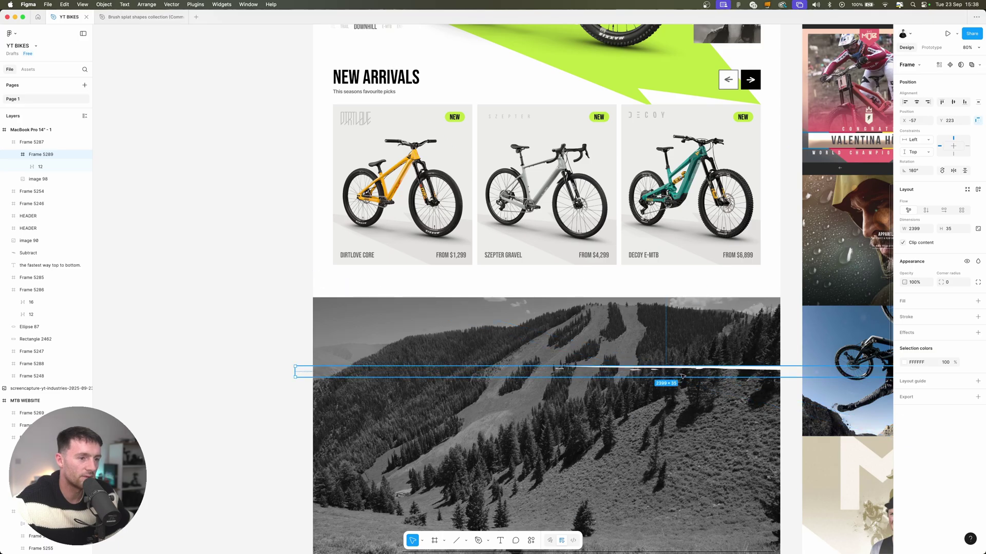
pyautogui.moveTo(682, 378); pyautogui.dragTo(458, 308)
pyautogui.moveTo(610, 311); pyautogui.dragTo(604, 310)
# - Duplicate the brush-edge strip, turn the copy back to 0° and place it along the mountain photo's lower edge
pyautogui.scroll(-3, 604, 310)
pyautogui.press('super+d')
pyautogui.moveTo(571, 202); pyautogui.dragTo(583, 317)
pyautogui.moveTo(791, 309); pyautogui.dragTo(306, 338)
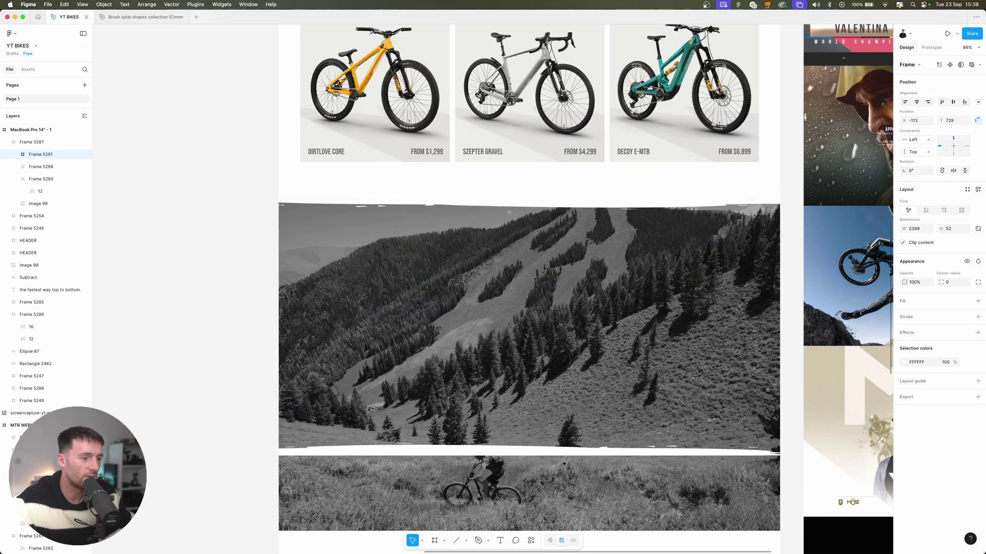
pyautogui.moveTo(590, 451); pyautogui.dragTo(586, 527)
pyautogui.click(193, 347)
pyautogui.scroll(-1, 193, 347)
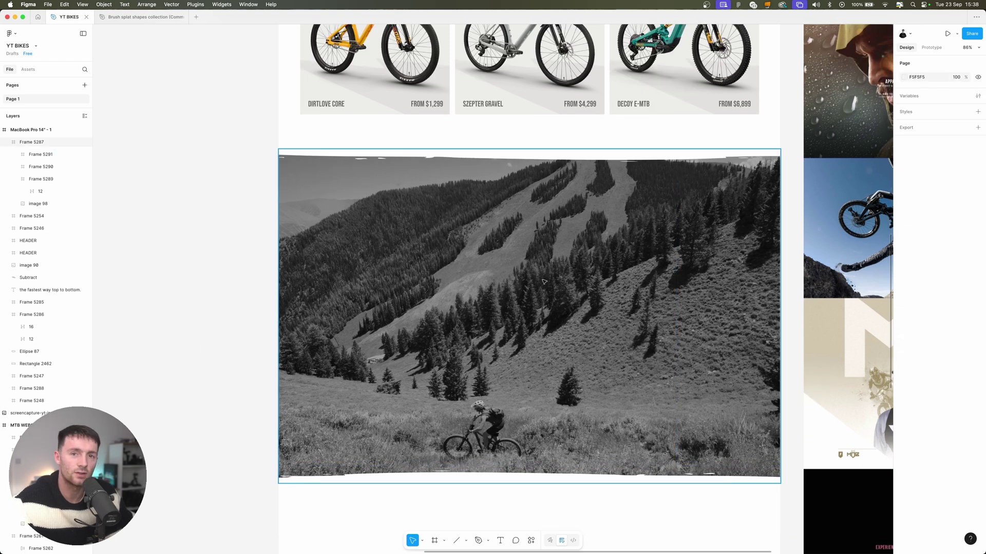
# - Move the APPAREL card group into the mountain photo section
pyautogui.scroll(10, 607, 257)
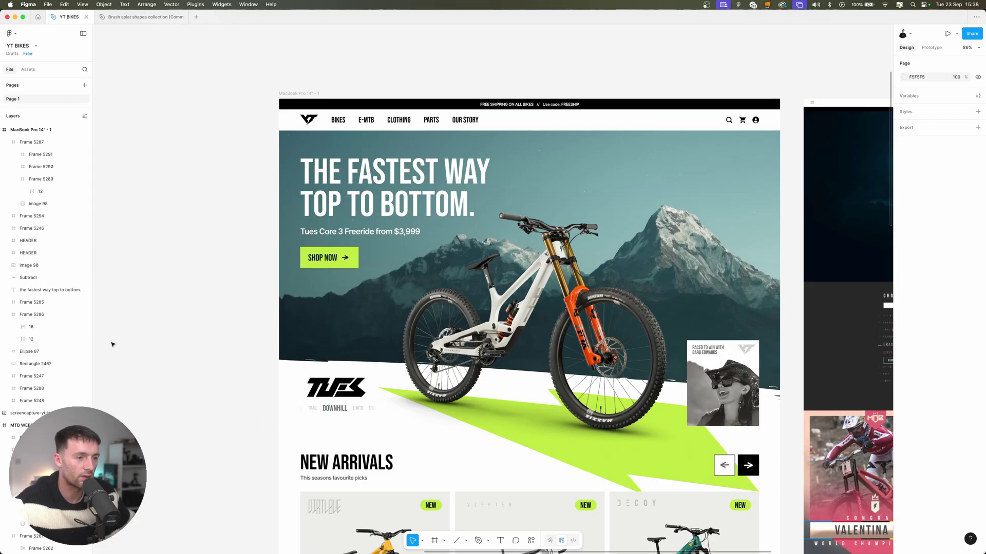
pyautogui.scroll(-11, 160, 326)
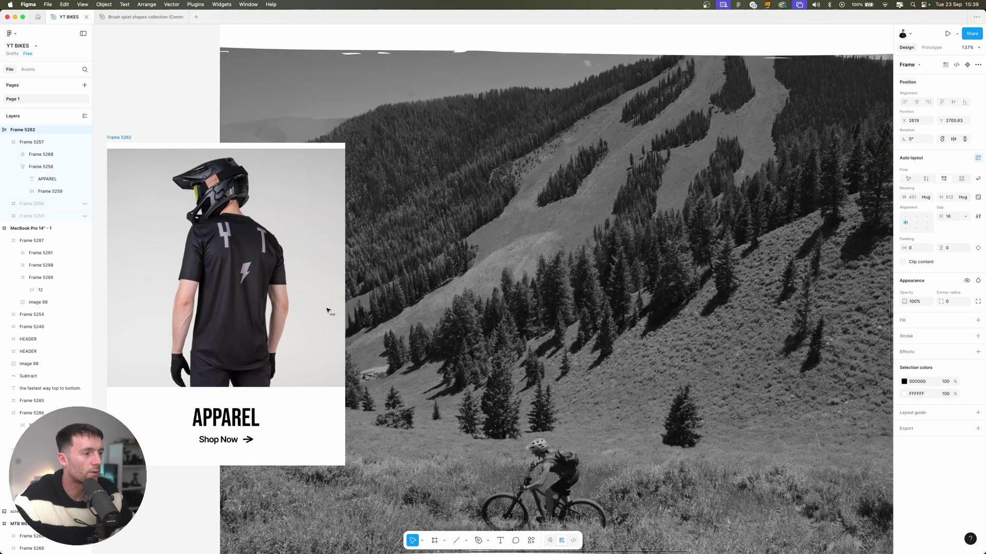
pyautogui.moveTo(328, 310); pyautogui.dragTo(479, 314)
pyautogui.click(198, 351)
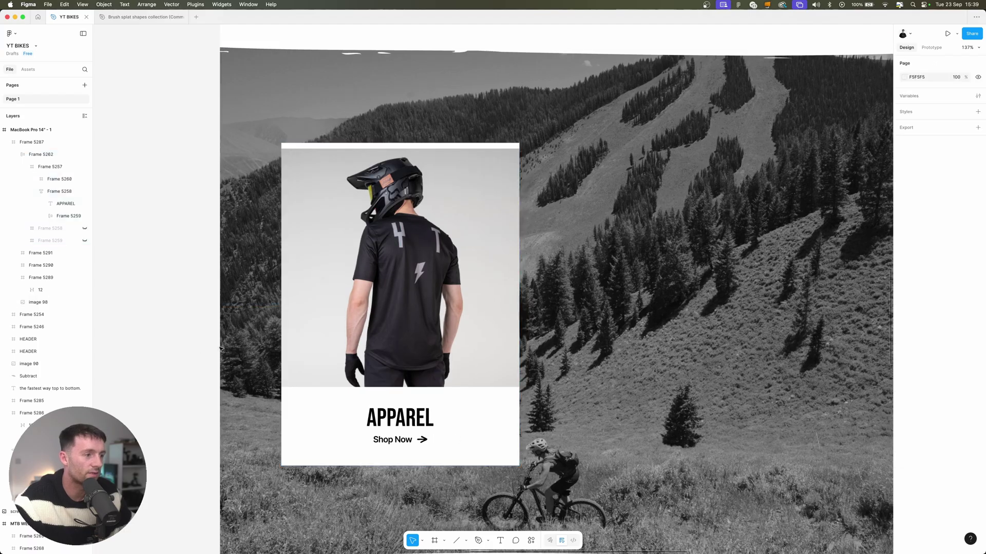
pyautogui.scroll(-5, 598, 371)
pyautogui.hscroll(1, 599, 371)
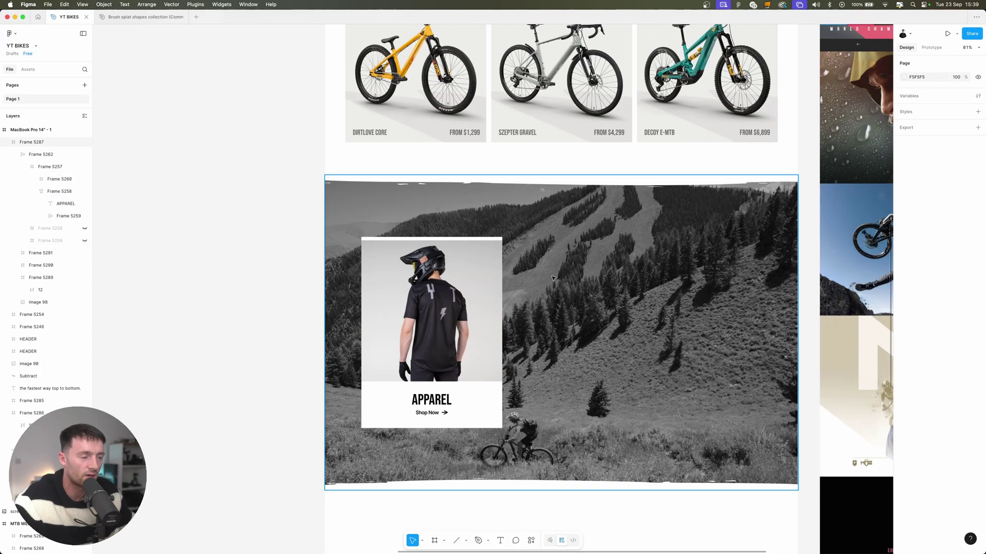
# - Unhide the SUSPENSION GUIDE and THE MOB cards beside APPAREL and centre the card row horizontally in the photo section
pyautogui.hscroll(4, 534, 317)
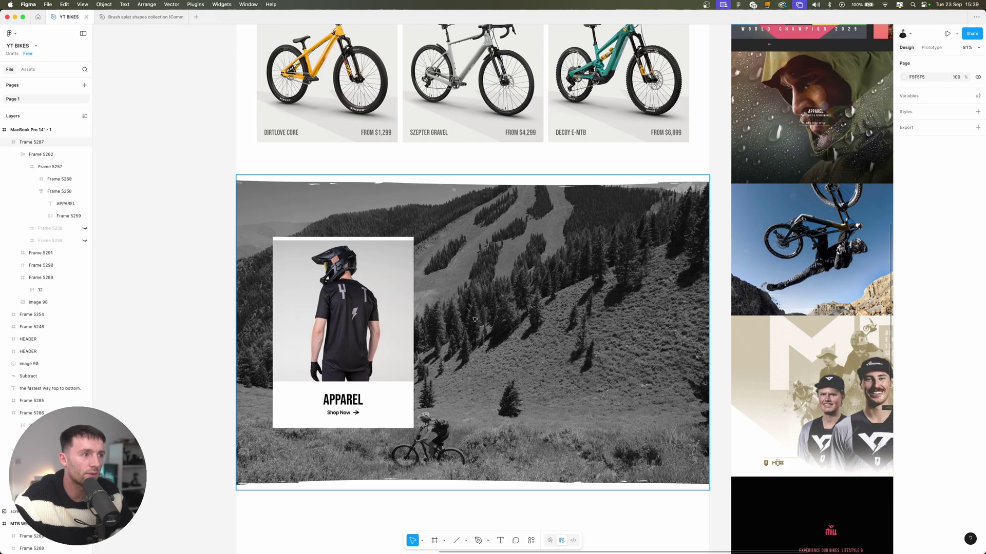
pyautogui.scroll(2, 473, 319)
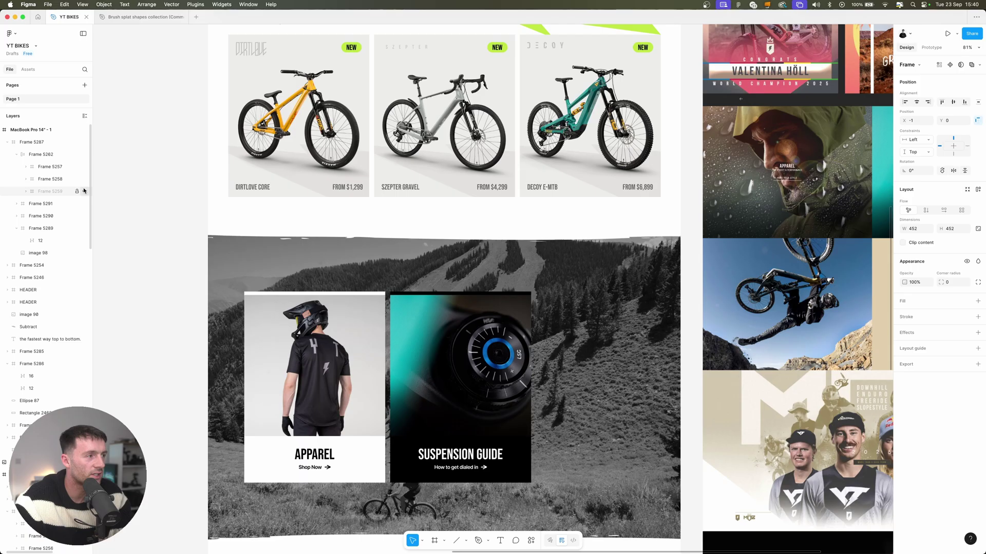
pyautogui.click(84, 191)
pyautogui.click(41, 154)
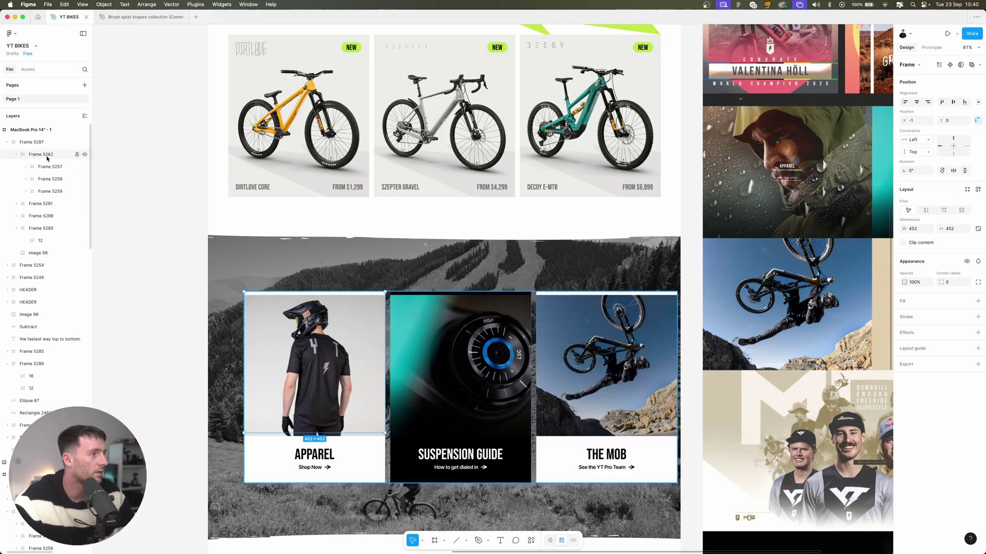
pyautogui.click(917, 102)
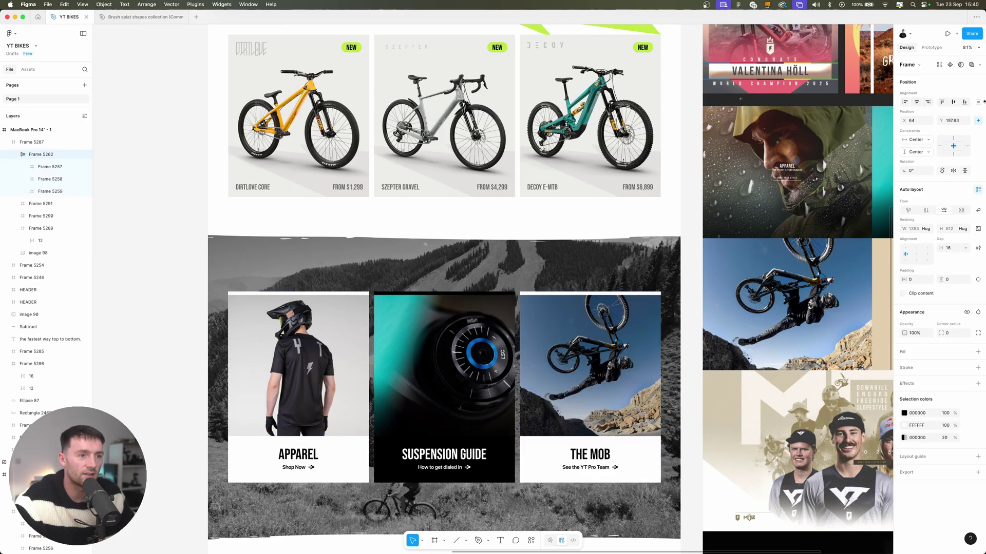
pyautogui.scroll(-2, 362, 400)
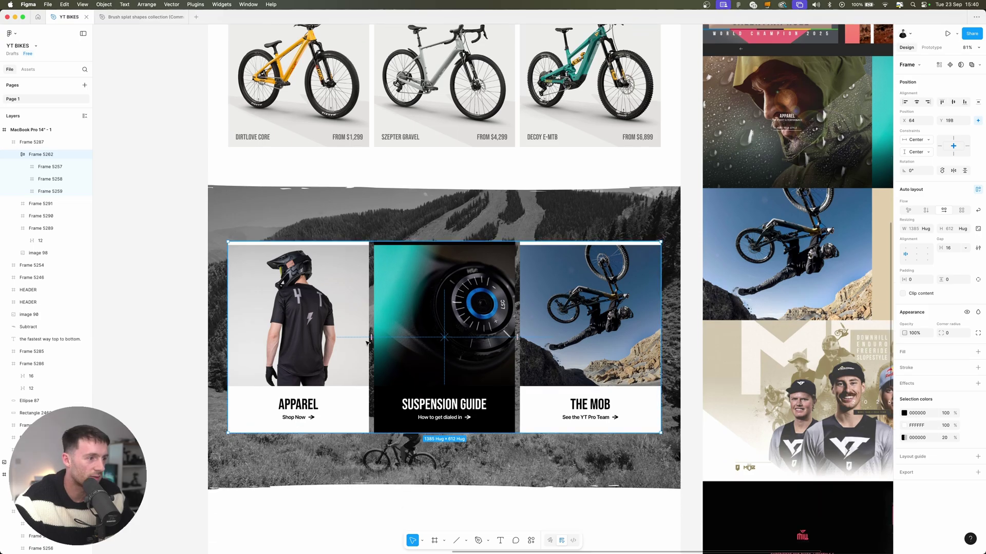
pyautogui.click(163, 331)
# - Duplicate the whole NEW ARRIVALS section and place the copy just below the mountain photo section
pyautogui.scroll(5, 163, 331)
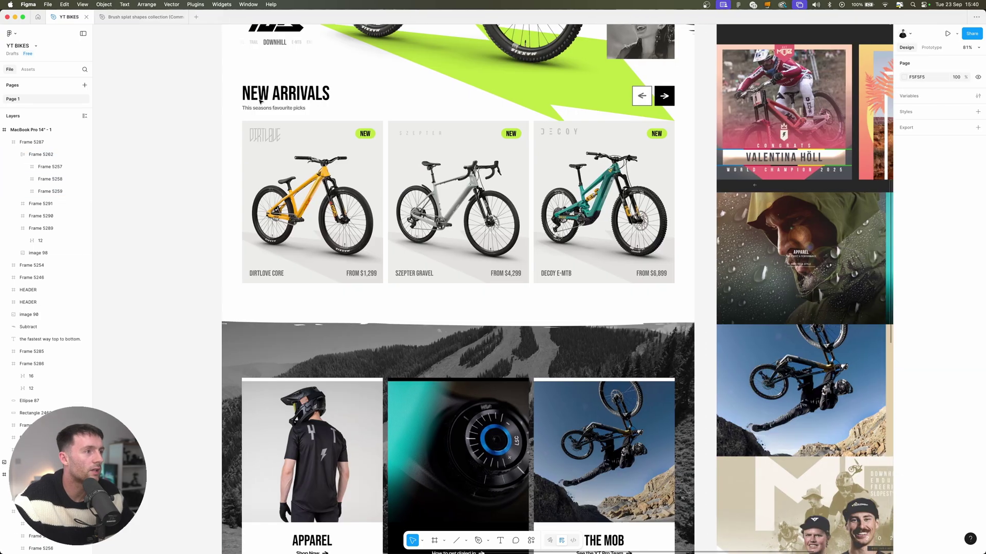
pyautogui.click(382, 121)
pyautogui.scroll(-2, 488, 128)
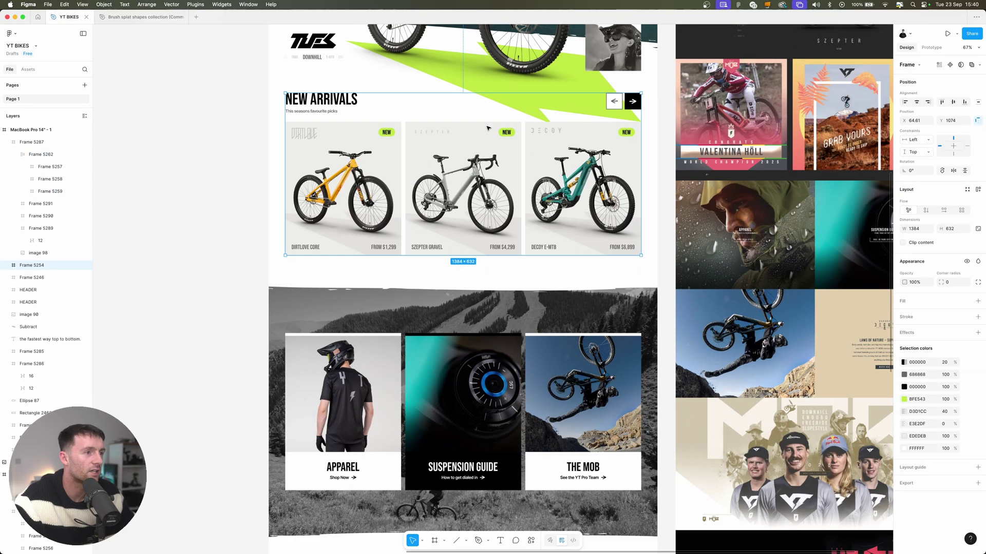
pyautogui.scroll(-4, 487, 128)
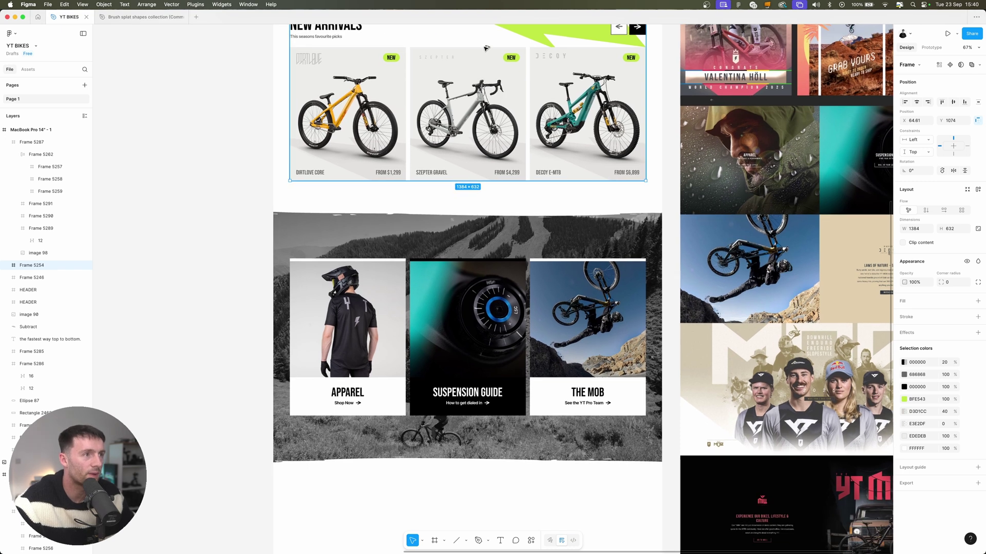
pyautogui.moveTo(490, 277); pyautogui.dragTo(491, 485)
pyautogui.scroll(-3, 491, 485)
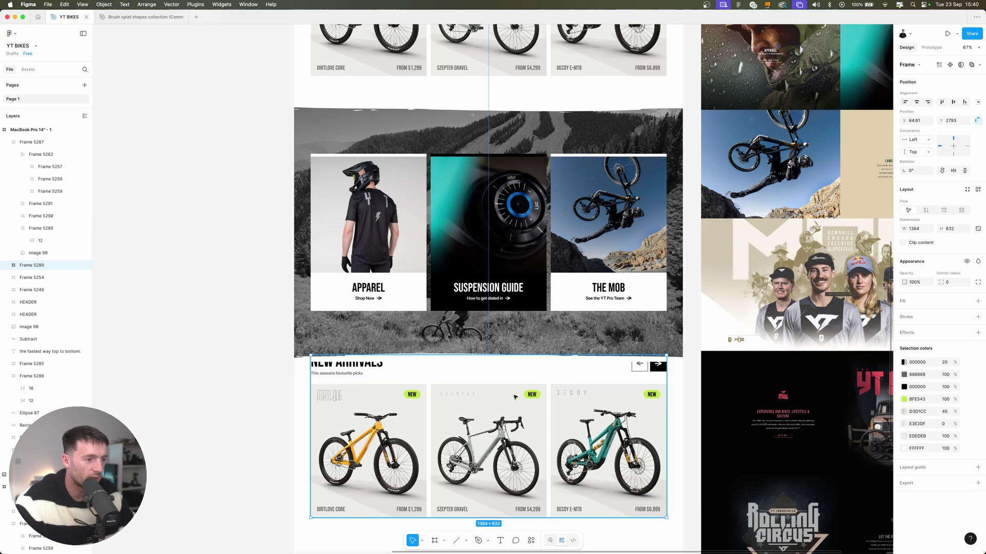
pyautogui.moveTo(513, 398); pyautogui.dragTo(512, 422)
pyautogui.click(446, 392)
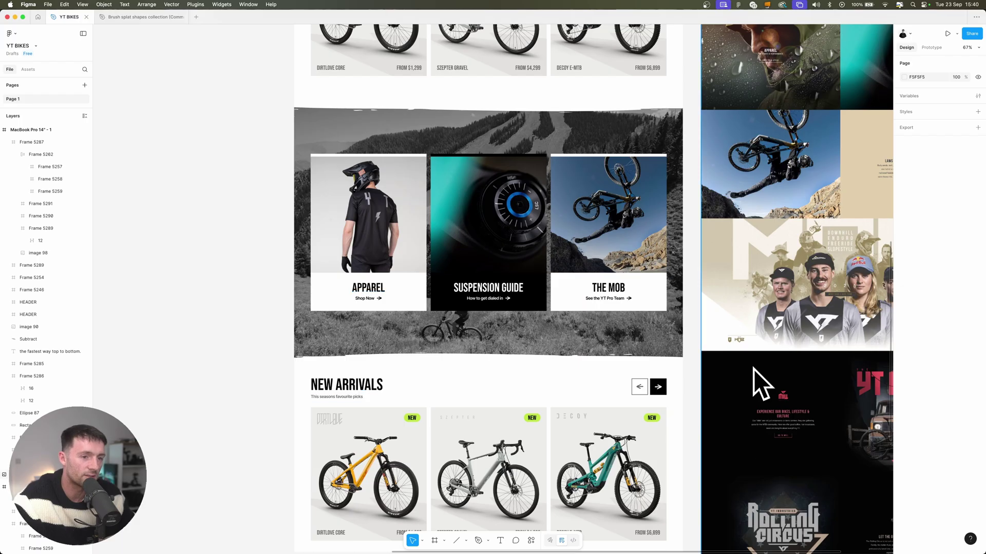
# - Retitle the duplicated section NEW THREADS, subtitled "Performance and Casual, all covered.", and replace its DIRTLOVE CORE card with the copied apparel card
pyautogui.keyDown('super'); pyautogui.click(367, 384); pyautogui.keyUp('super')
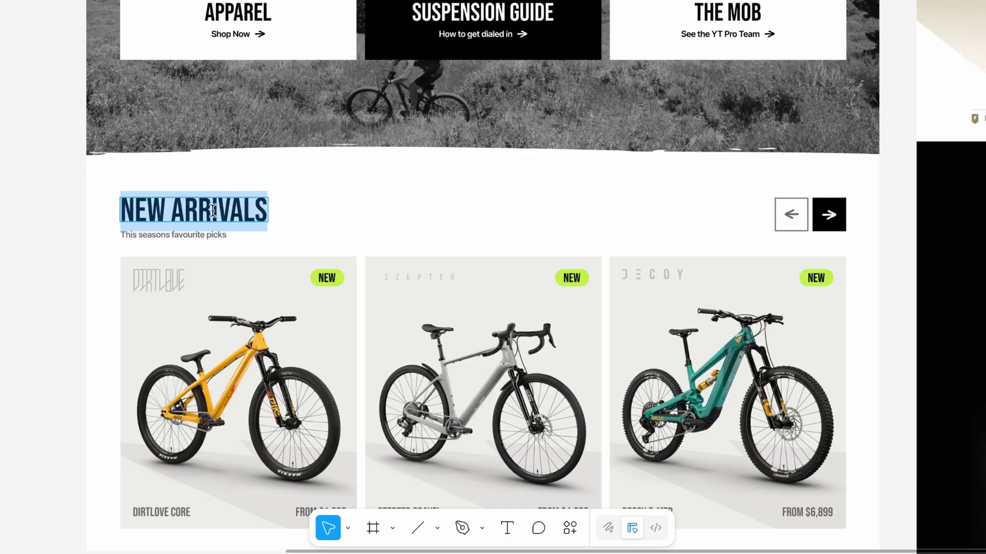
pyautogui.write('NEW THREAD')
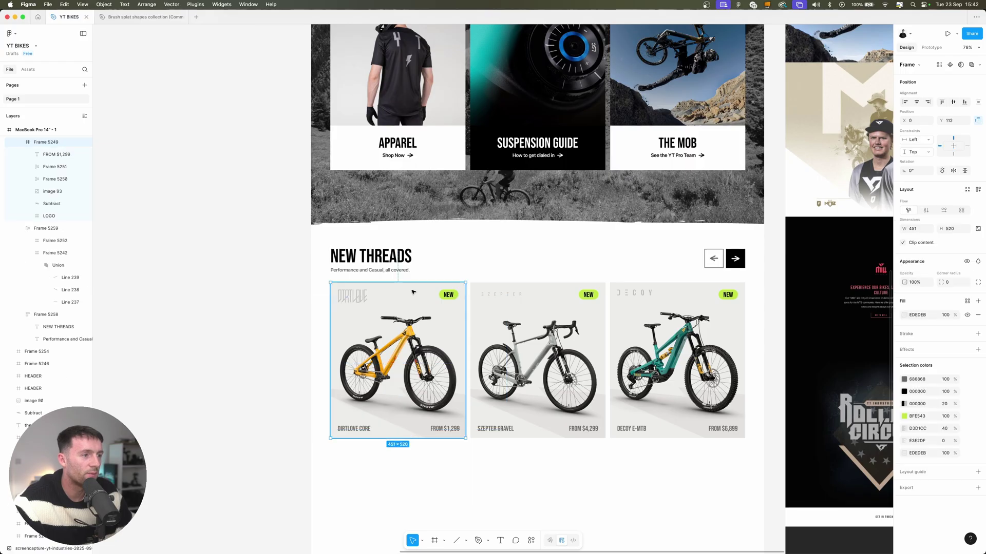
pyautogui.rightClick(418, 293)
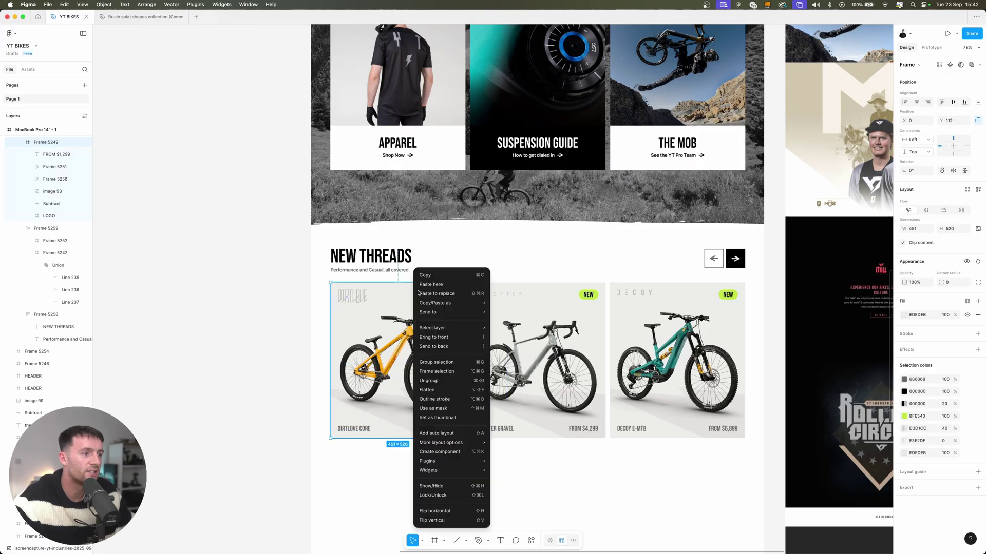
pyautogui.click(442, 294)
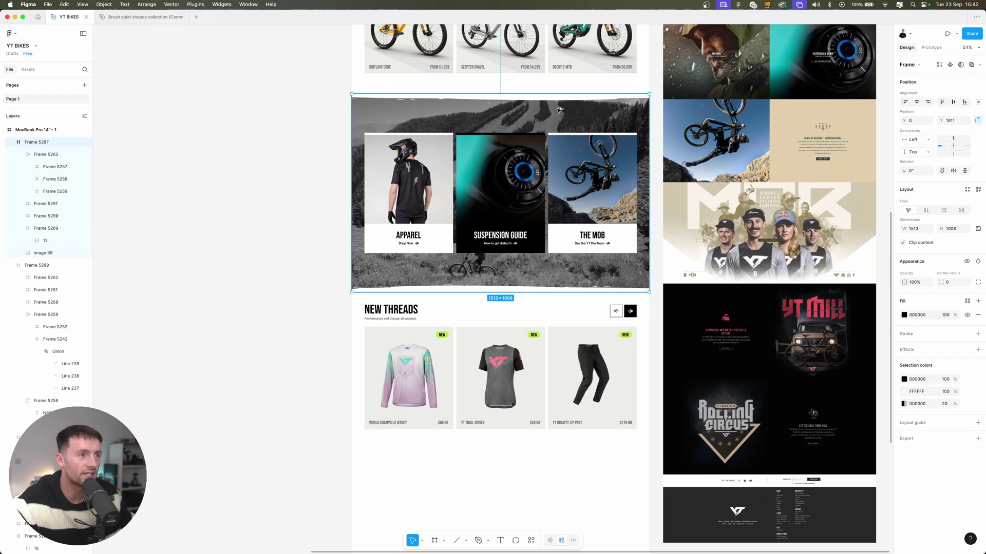
# - Duplicate the mountain photo section below NEW THREADS and replace it with the sepia photo section of a jumping rider
pyautogui.moveTo(560, 109); pyautogui.dragTo(549, 456)
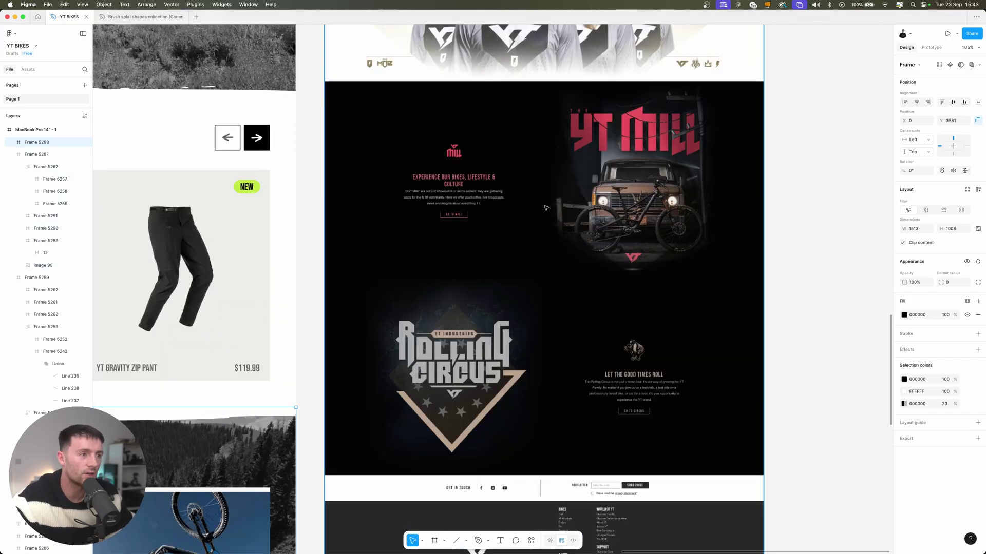
pyautogui.hscroll(-10, 546, 208)
pyautogui.scroll(-5, 564, 257)
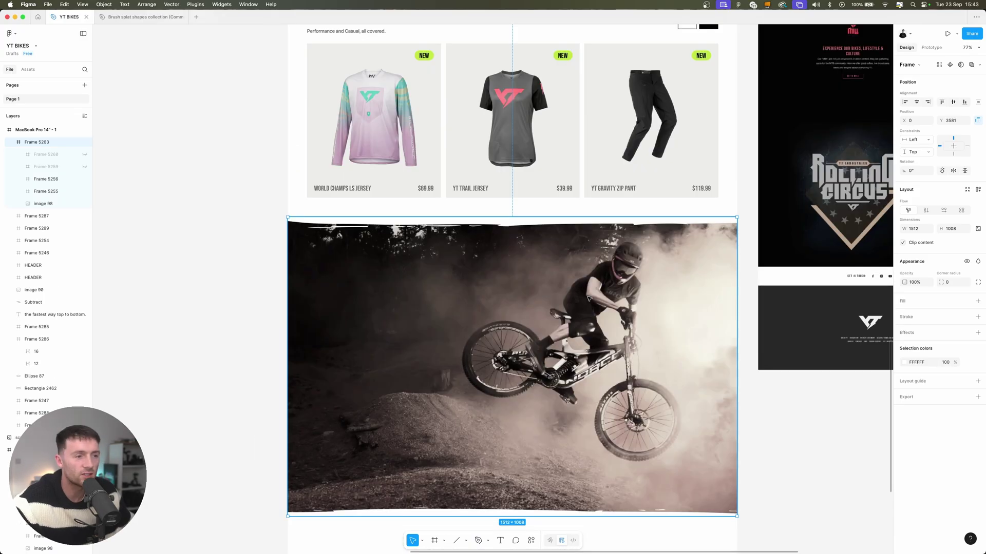
pyautogui.scroll(5, 564, 288)
pyautogui.scroll(-4, 564, 288)
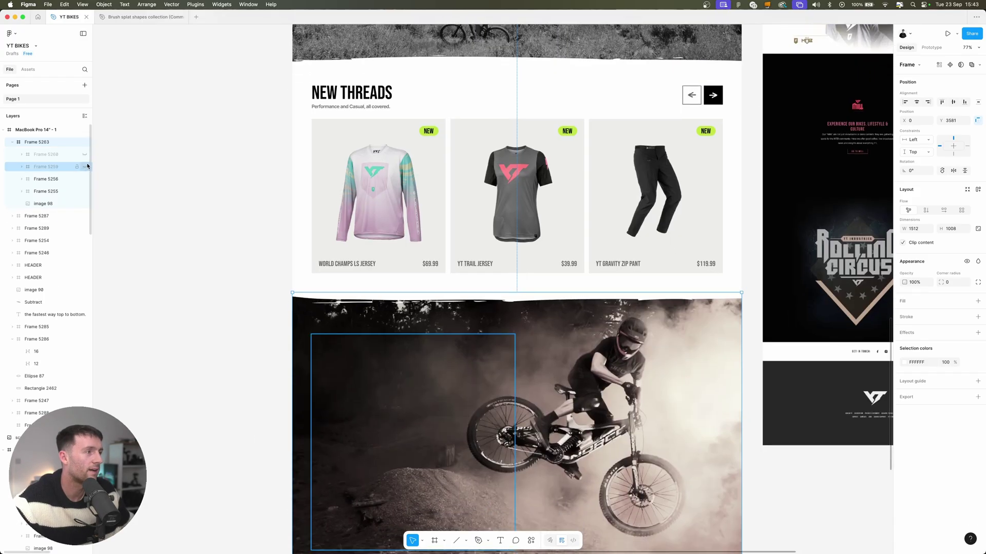
# - Unhide the YT MILL and ROLLING CIRCUS cards in the jumping-rider photo section
pyautogui.click(85, 166)
pyautogui.click(85, 154)
pyautogui.scroll(-4, 533, 267)
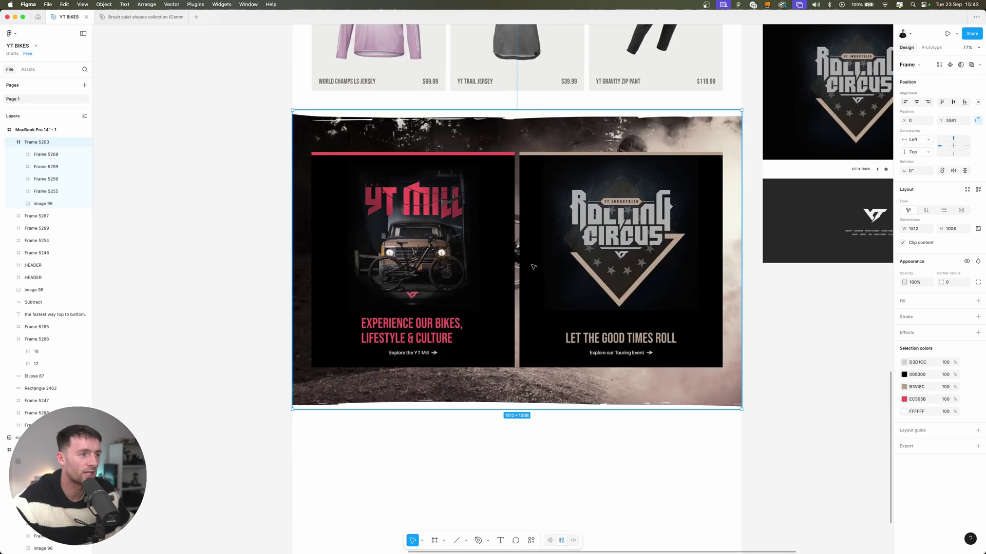
# - Compare the redesigned page sections with the original homepage screenshot, including its YT Mill, Rolling Circus and footer areas
pyautogui.hscroll(10, 533, 267)
pyautogui.scroll(5, 533, 267)
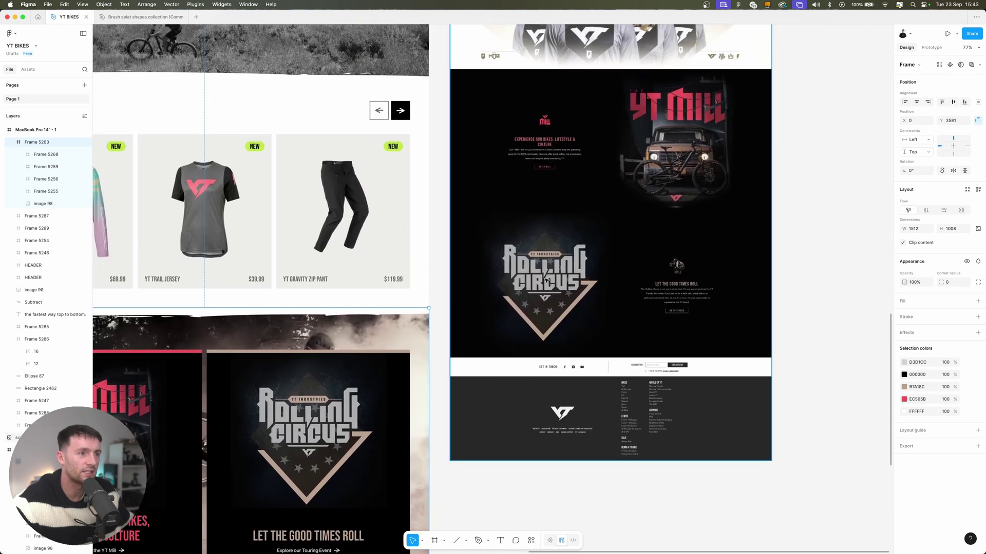
pyautogui.hscroll(-10, 547, 280)
pyautogui.scroll(-5, 565, 292)
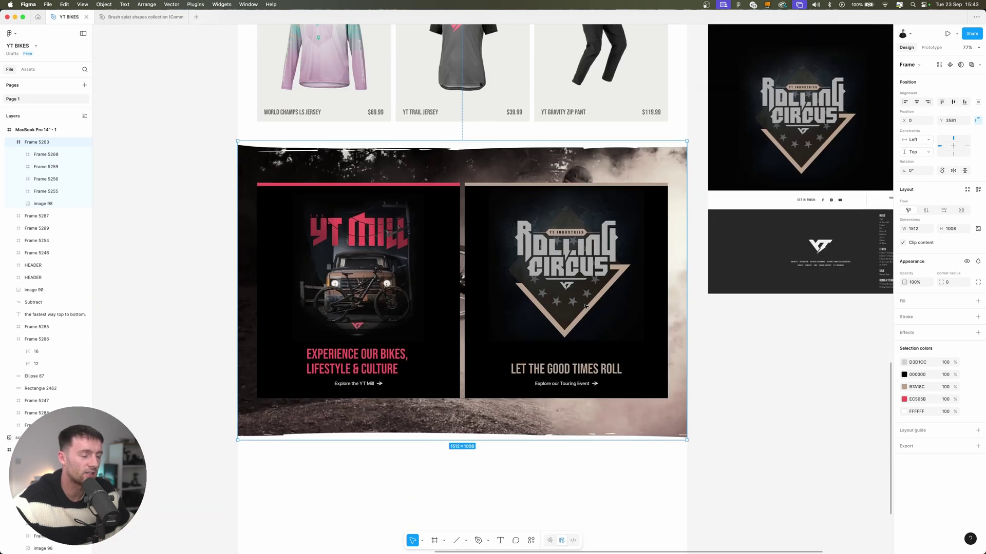
pyautogui.click(801, 418)
pyautogui.scroll(2, 801, 419)
pyautogui.scroll(12, 509, 371)
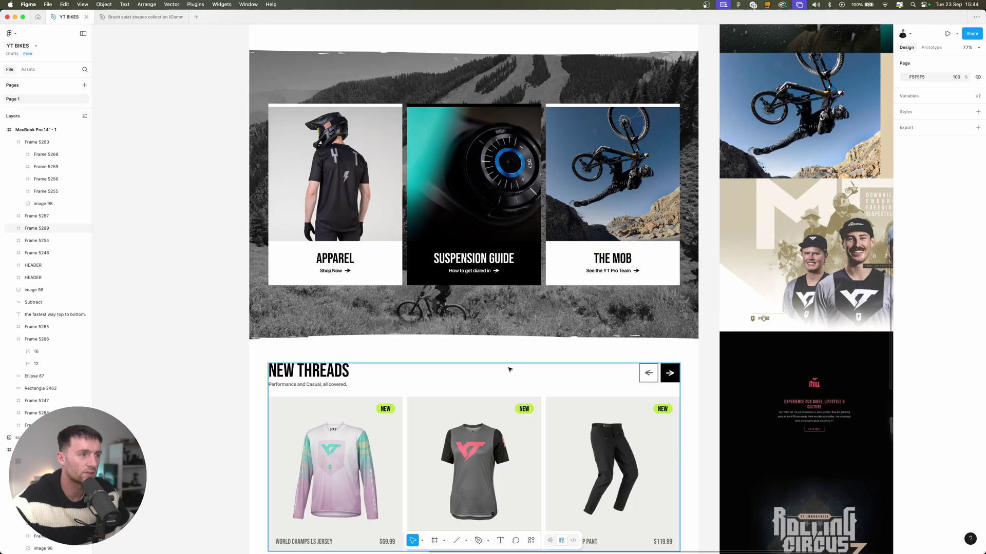
pyautogui.scroll(-15, 559, 259)
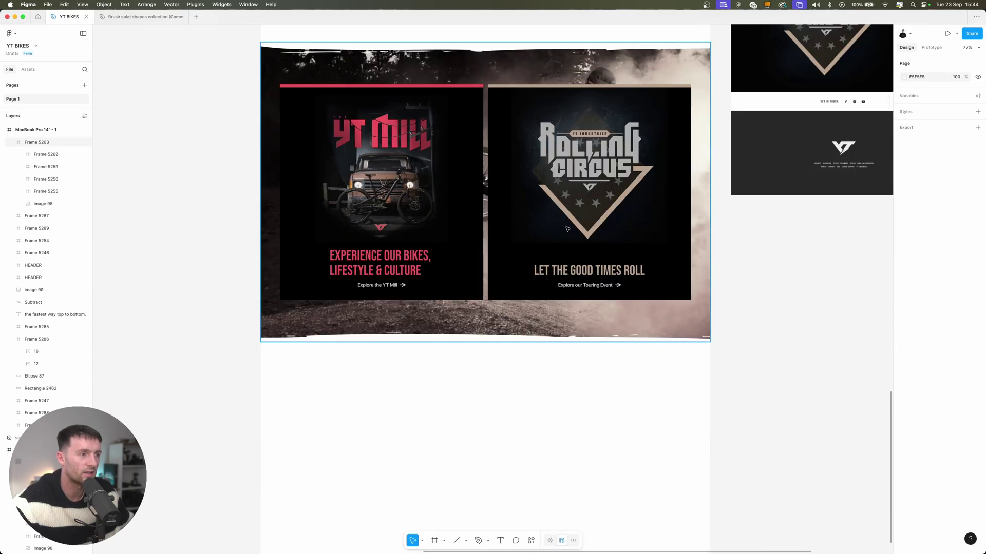
pyautogui.scroll(7, 568, 228)
pyautogui.hscroll(9, 567, 229)
pyautogui.scroll(4, 602, 224)
pyautogui.hscroll(-7, 732, 151)
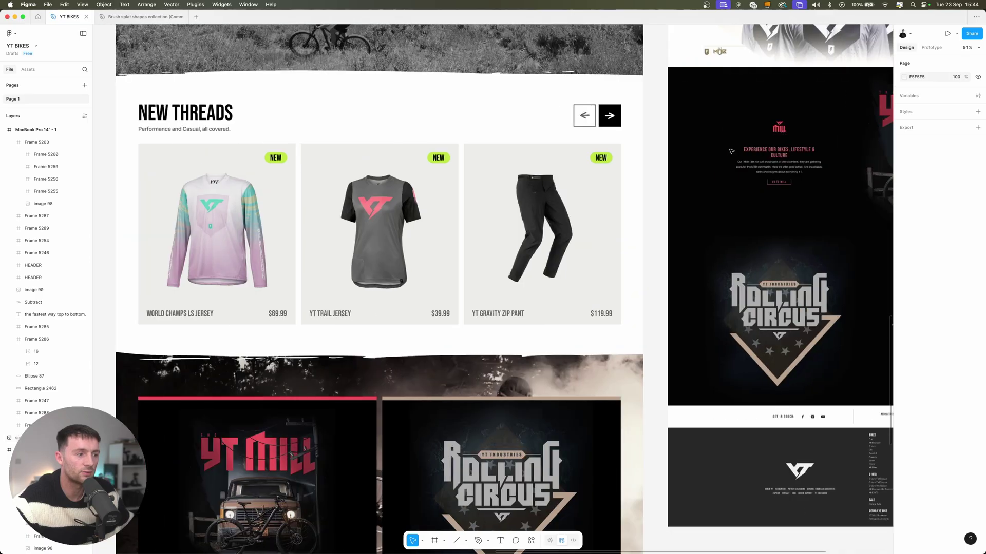
# - Place the FOLLOW US social icons and newsletter sign-up row in the page directly below the jumping-rider photo section
pyautogui.scroll(-6, 731, 151)
pyautogui.scroll(-2, 652, 247)
pyautogui.click(652, 247)
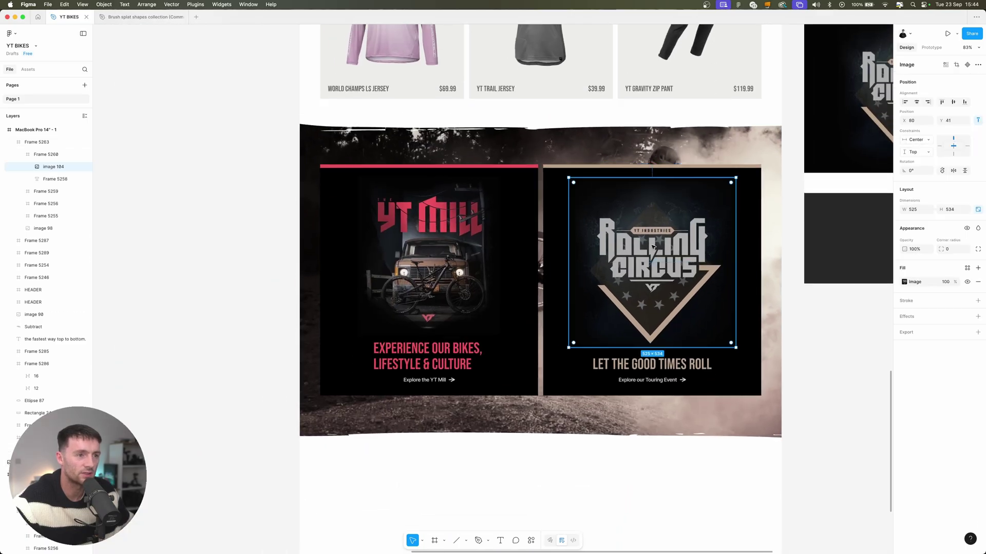
pyautogui.click(812, 328)
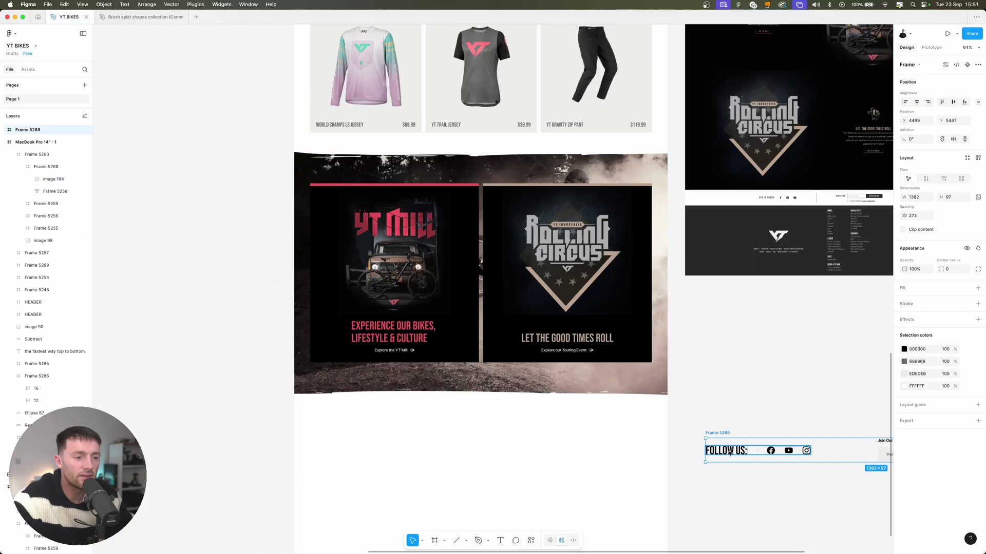
pyautogui.moveTo(365, 409); pyautogui.dragTo(342, 409)
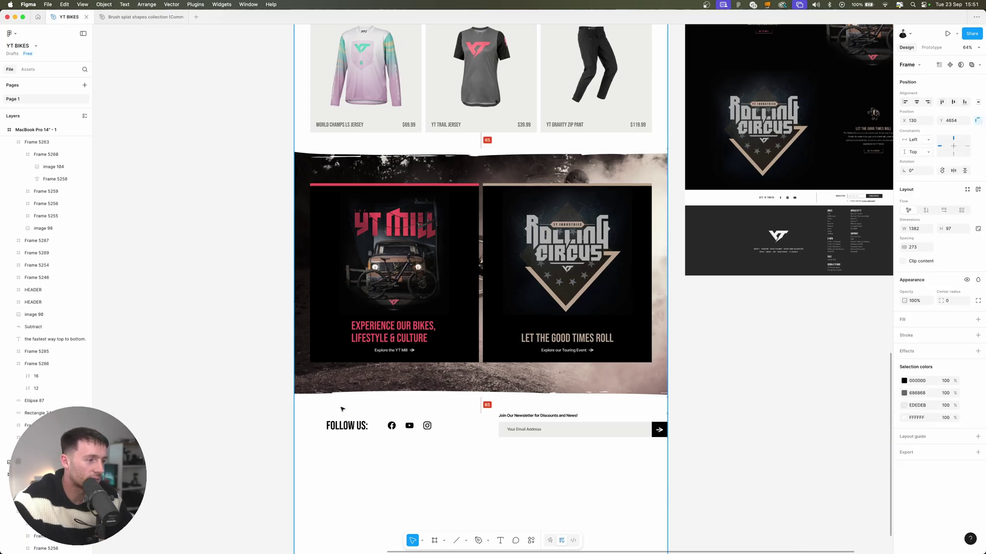
# - Place the black brush-edged footer with the YT logo and link columns below the FOLLOW US and newsletter row
pyautogui.scroll(5, 542, 250)
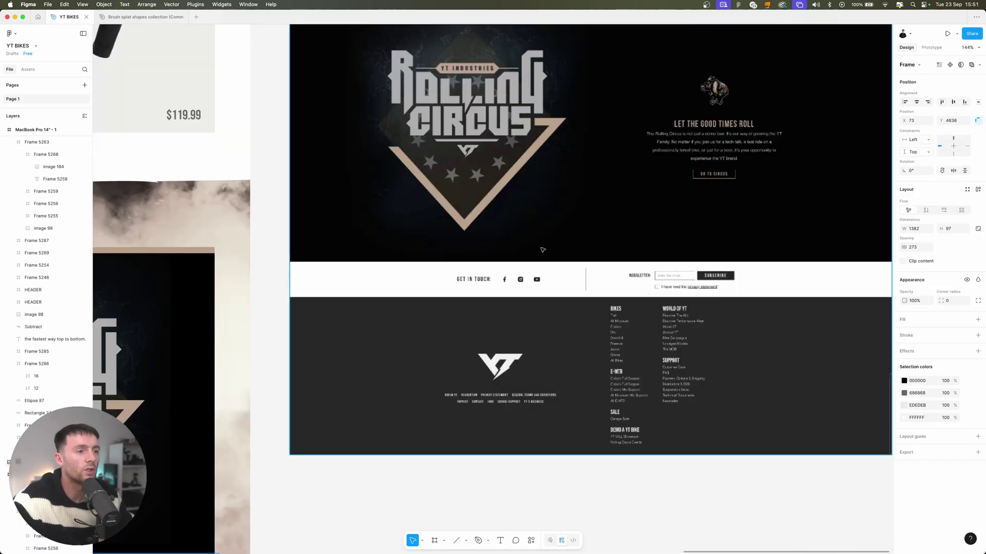
pyautogui.hscroll(-10, 556, 304)
pyautogui.scroll(-8, 555, 304)
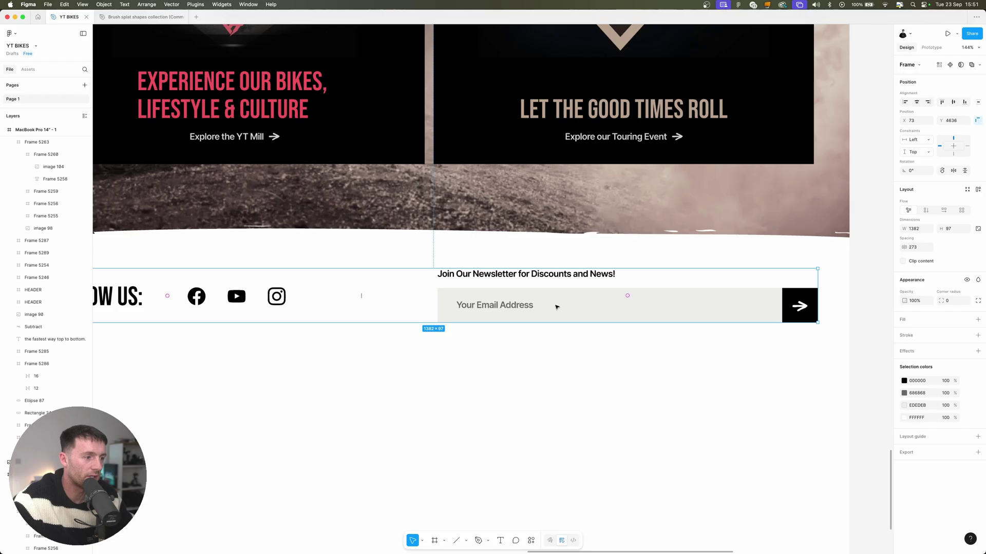
pyautogui.scroll(-3, 555, 305)
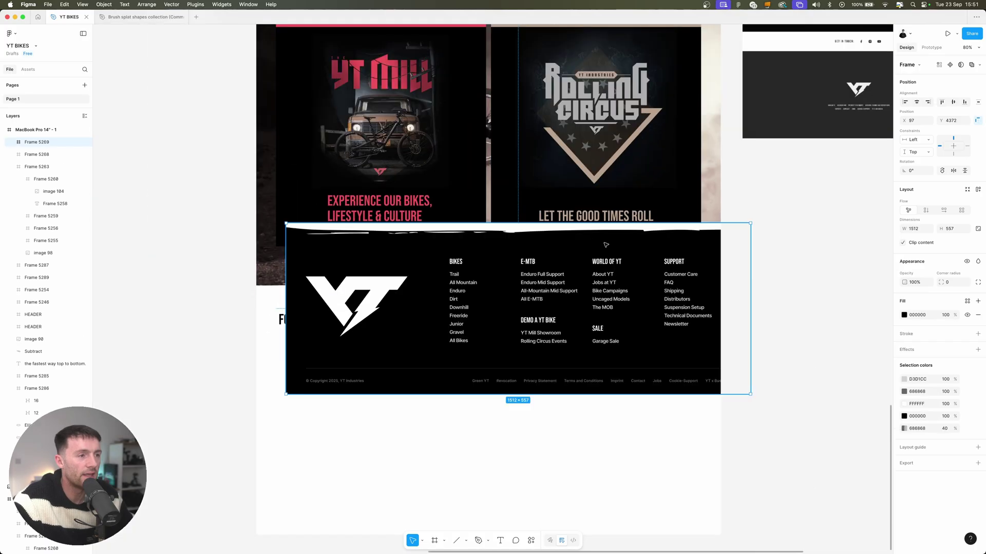
pyautogui.moveTo(605, 245); pyautogui.dragTo(578, 366)
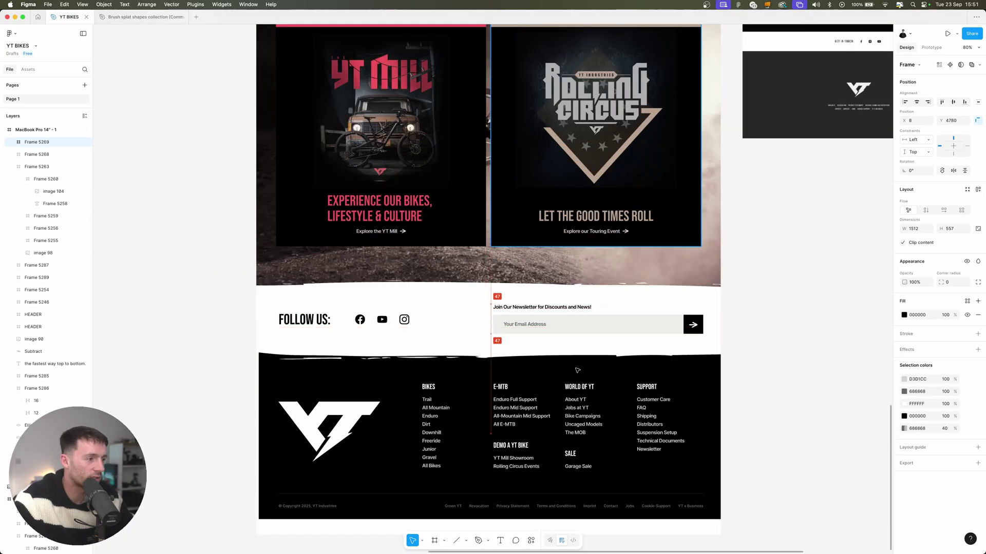